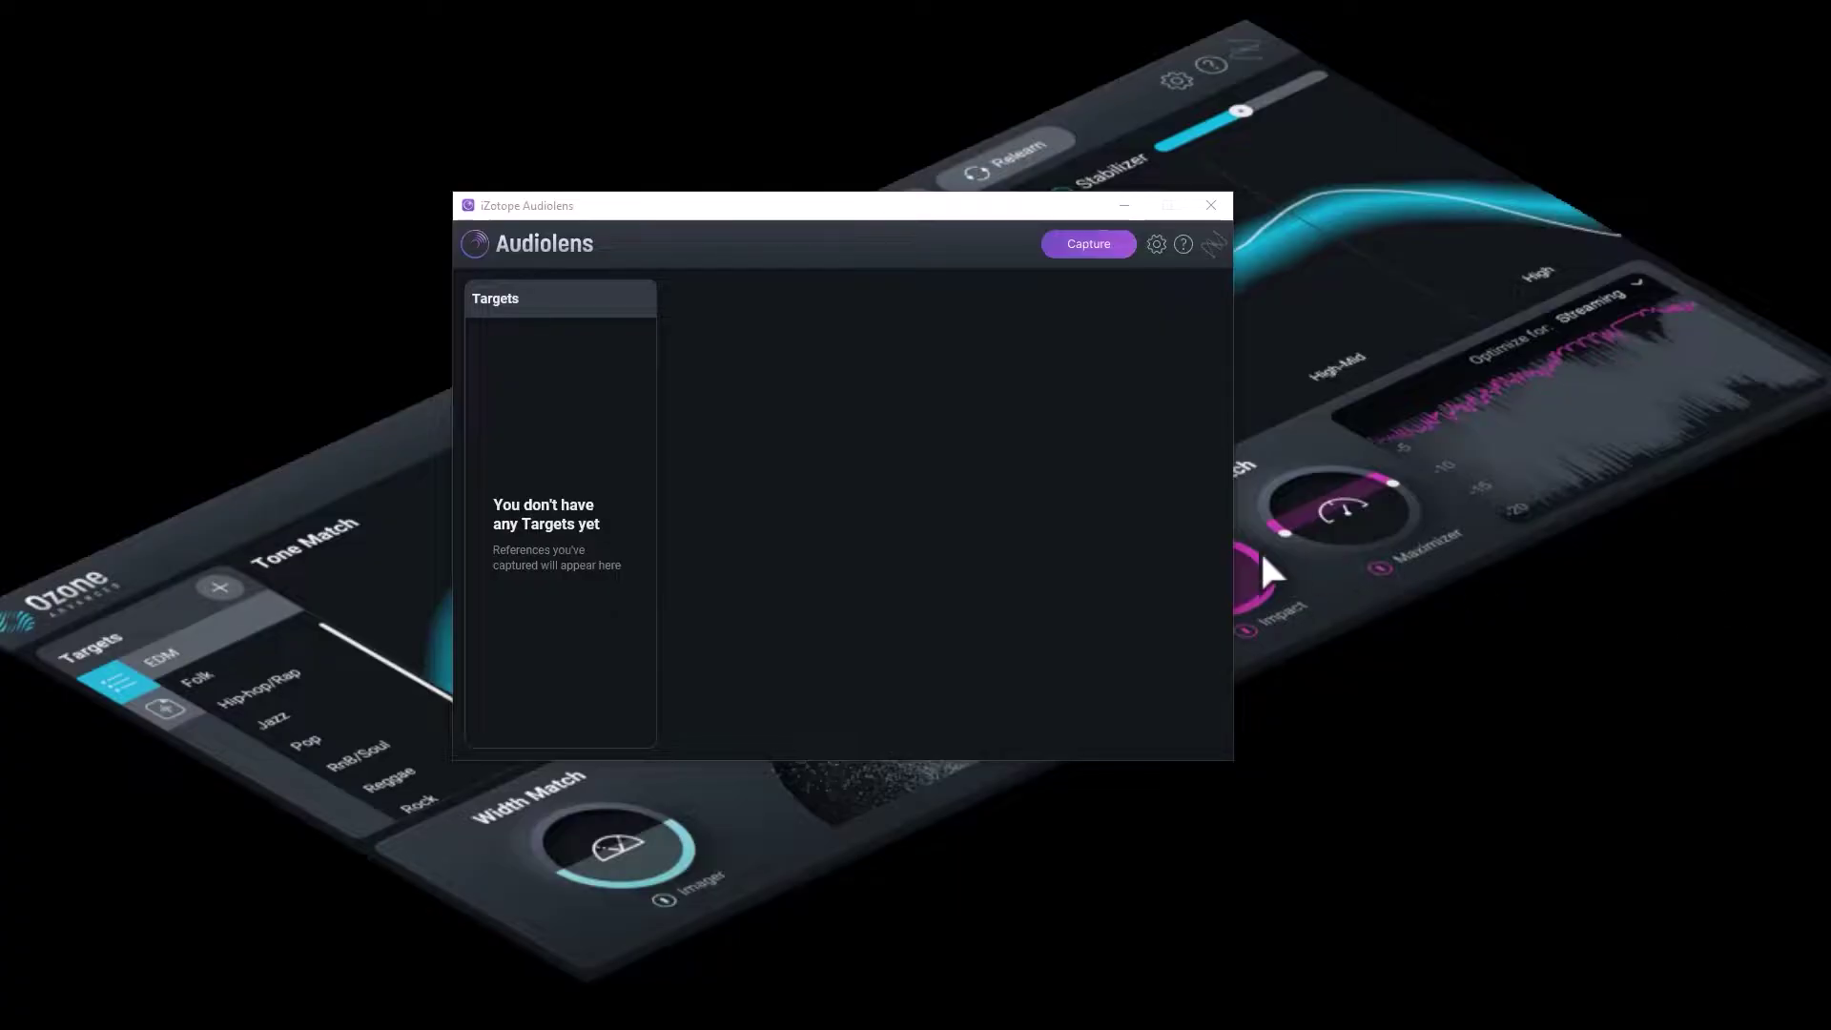
Start and stop a trial audio capture in Audiolens, then review its general and license options
left_click(1015, 469)
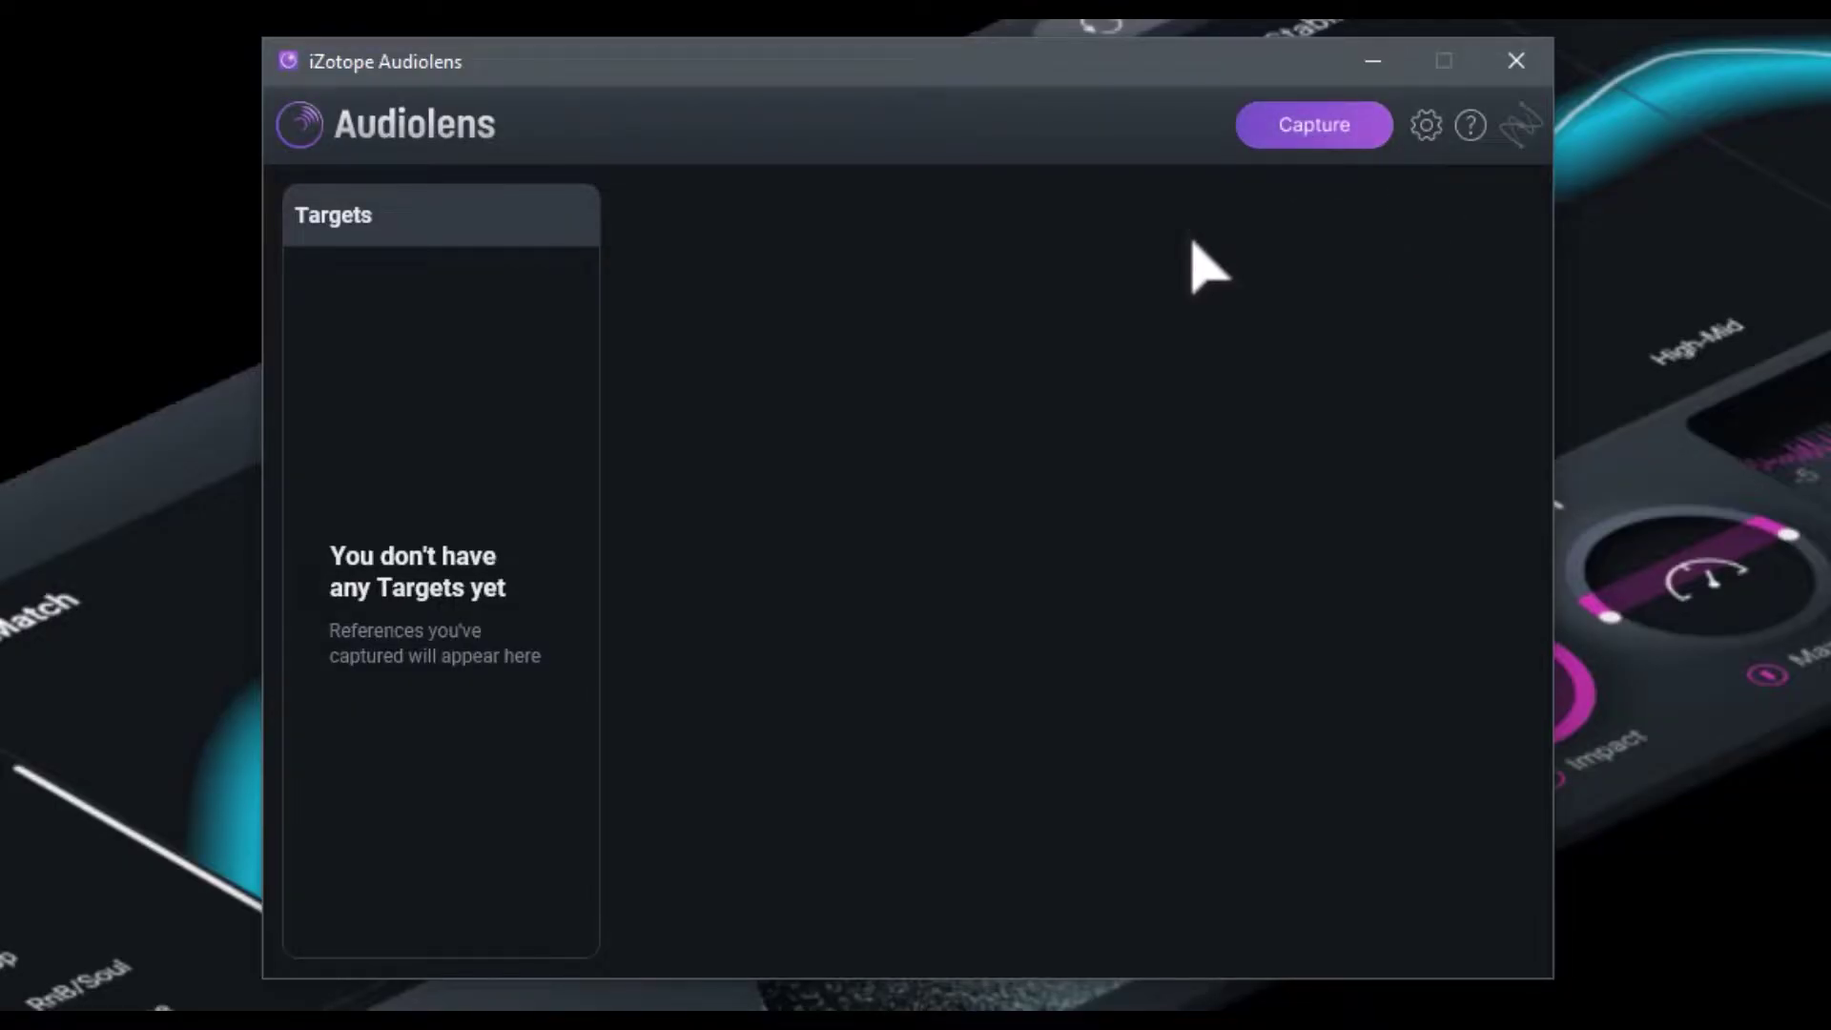
left_click(1321, 130)
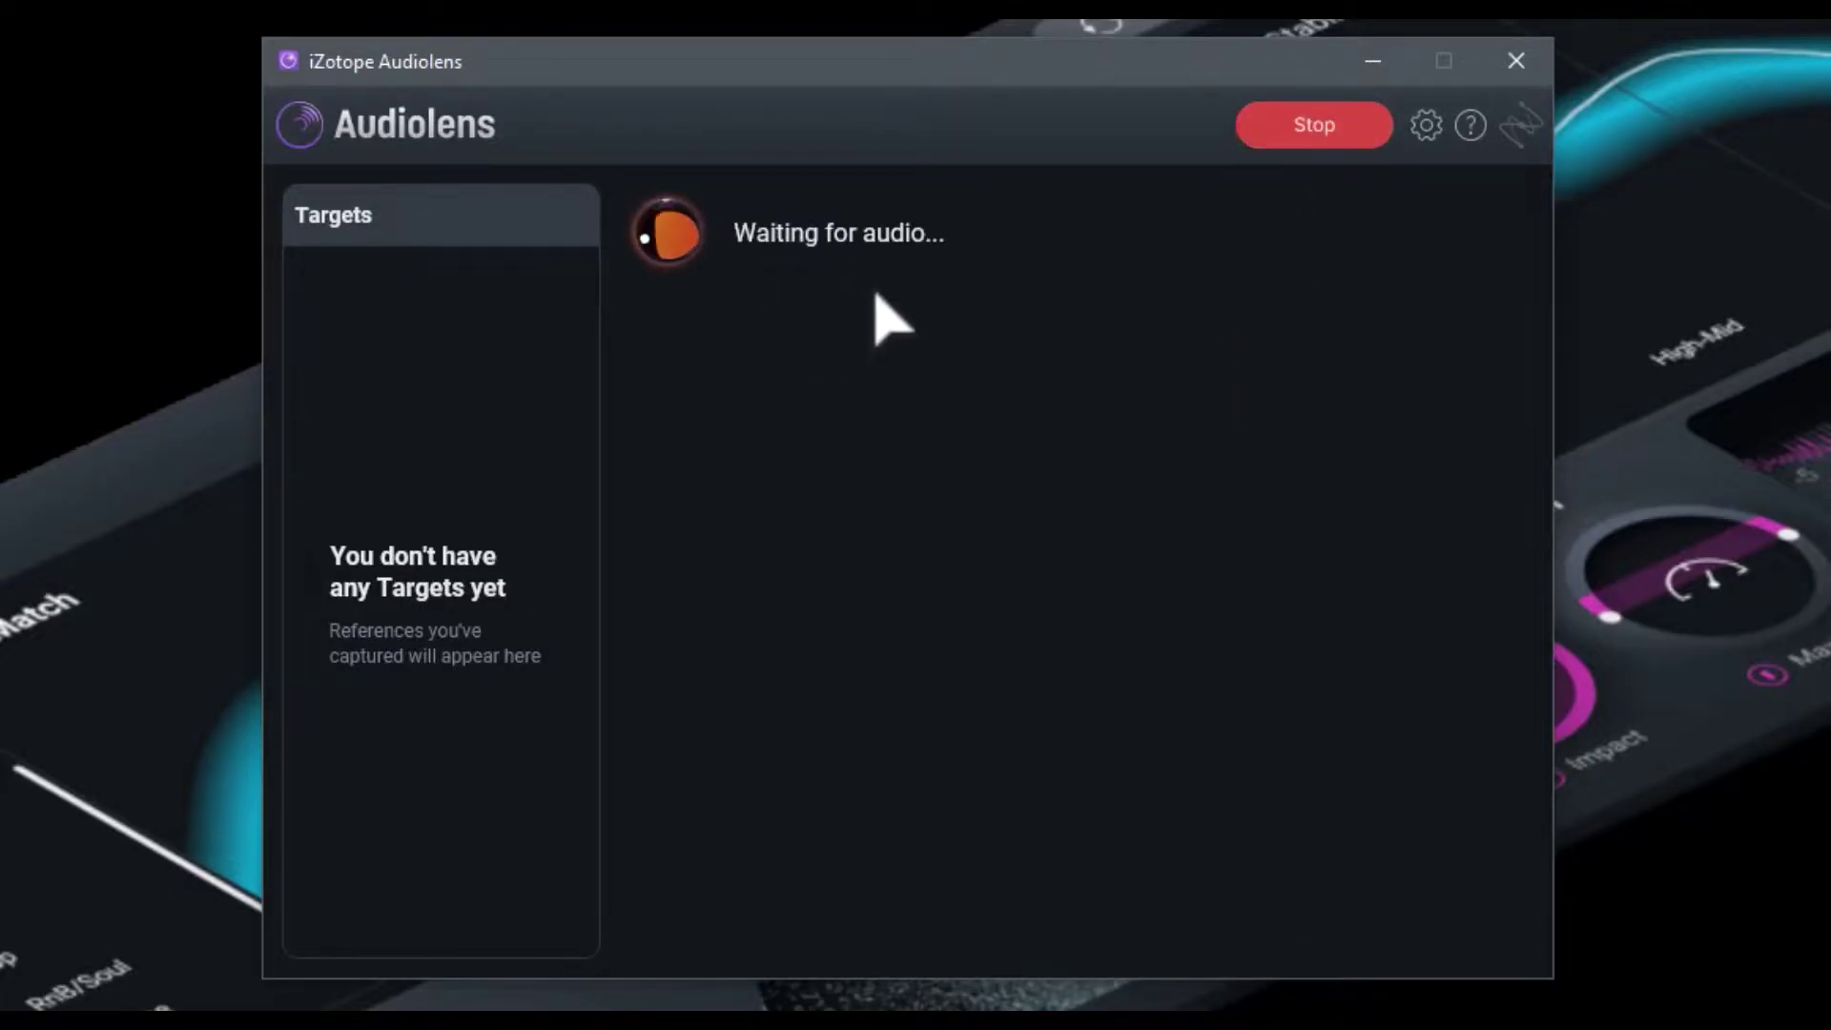
left_click(1318, 131)
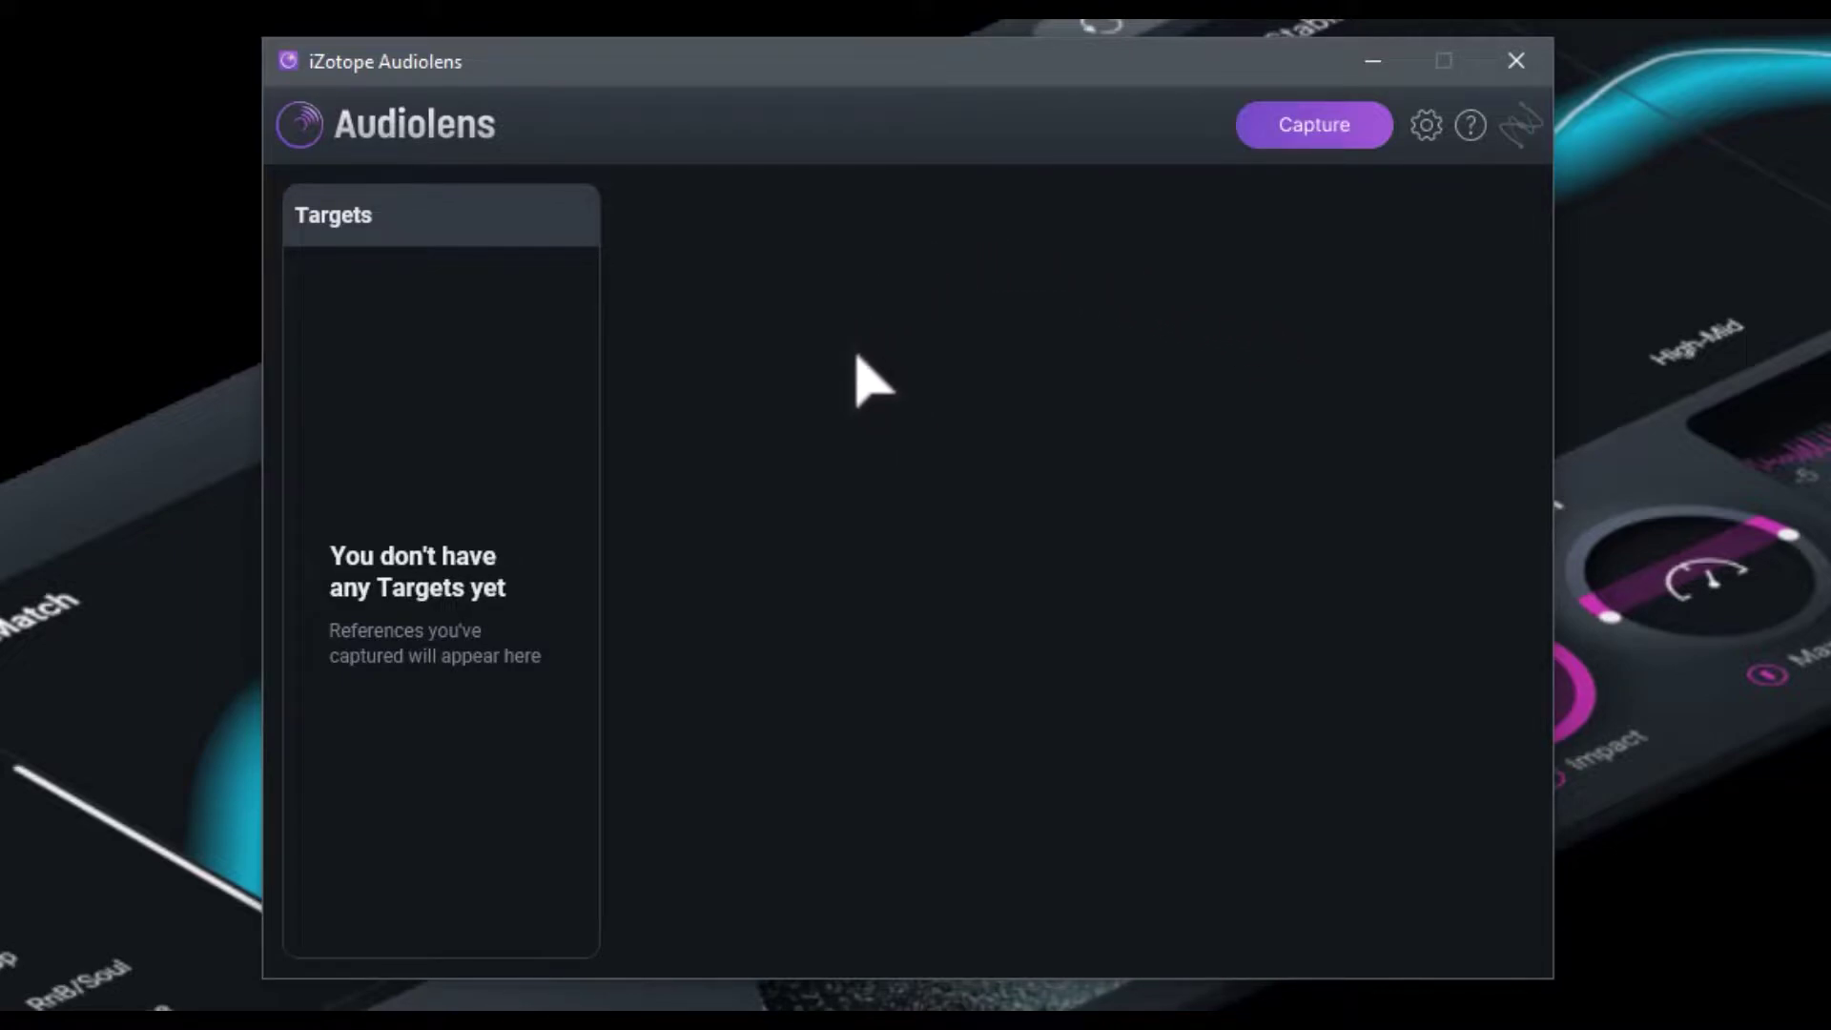
left_click(1427, 129)
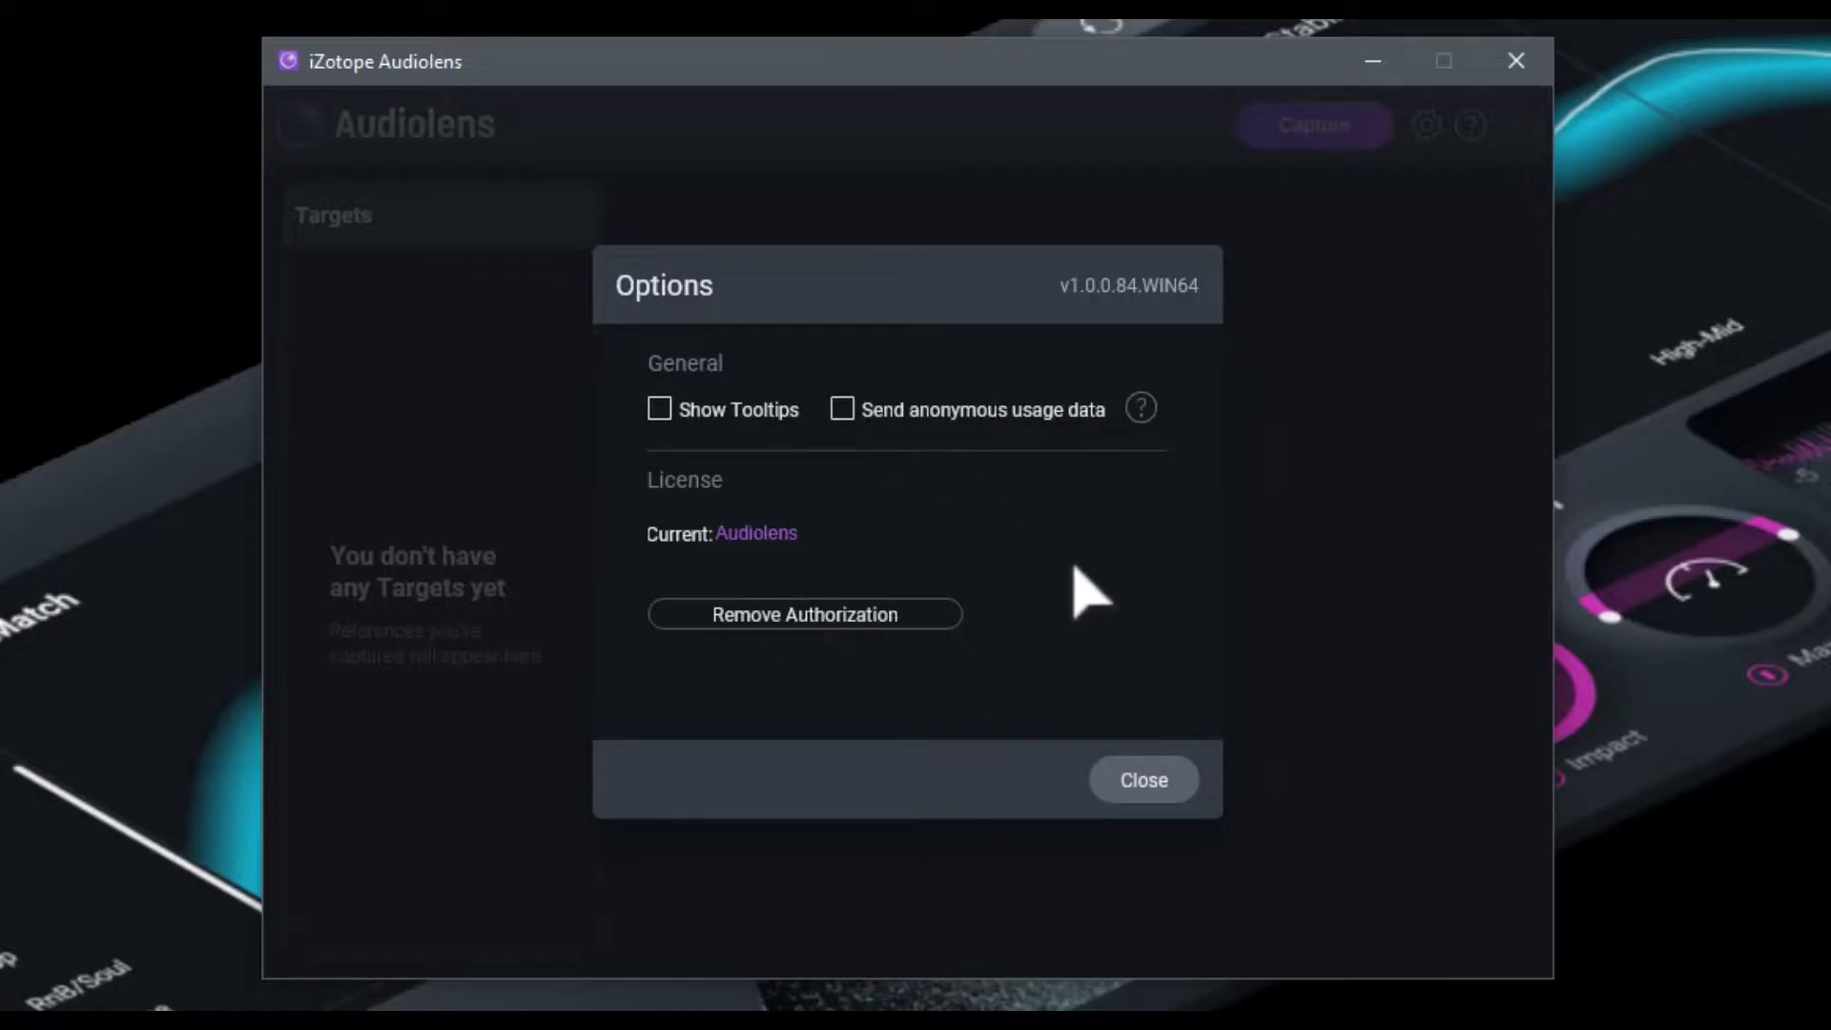
left_click(1108, 778)
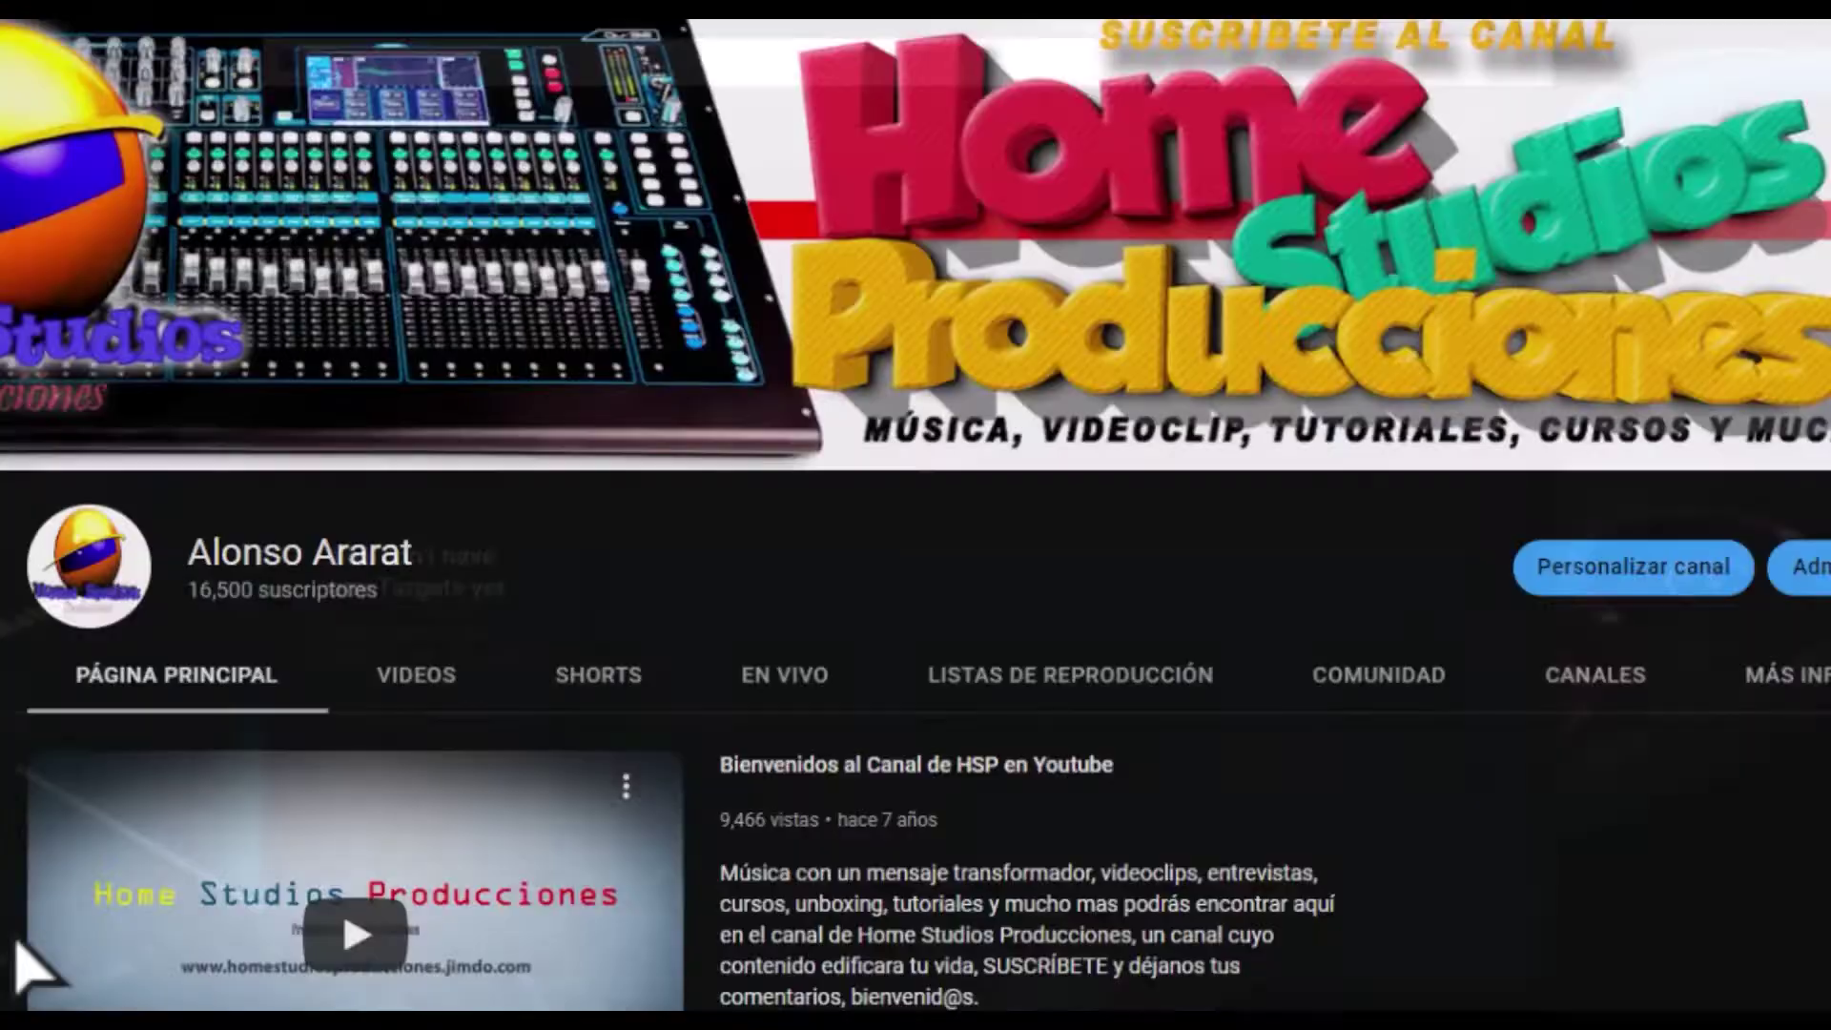
Open the album video "Algo Nuevo Va A Pasar" on the YouTube channel and place the Audiolens window beside its cover art
scroll(99, 687, "down", 5)
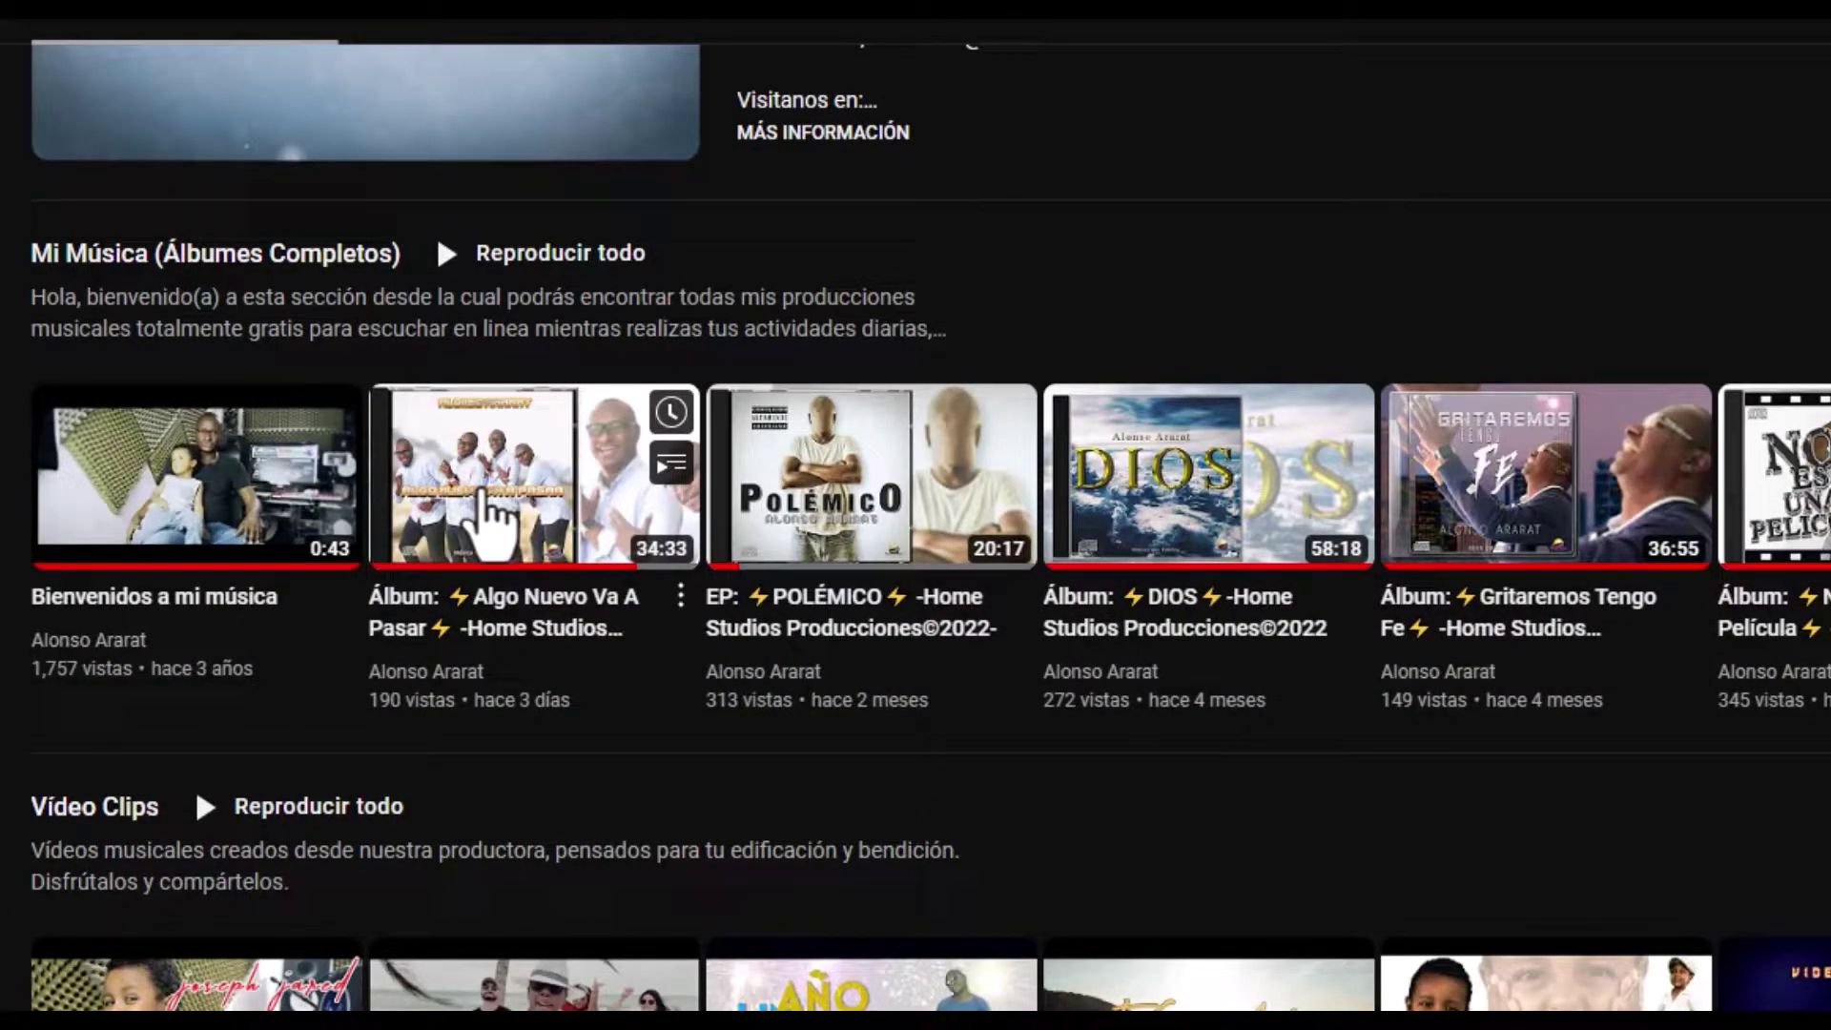
left_click(425, 429)
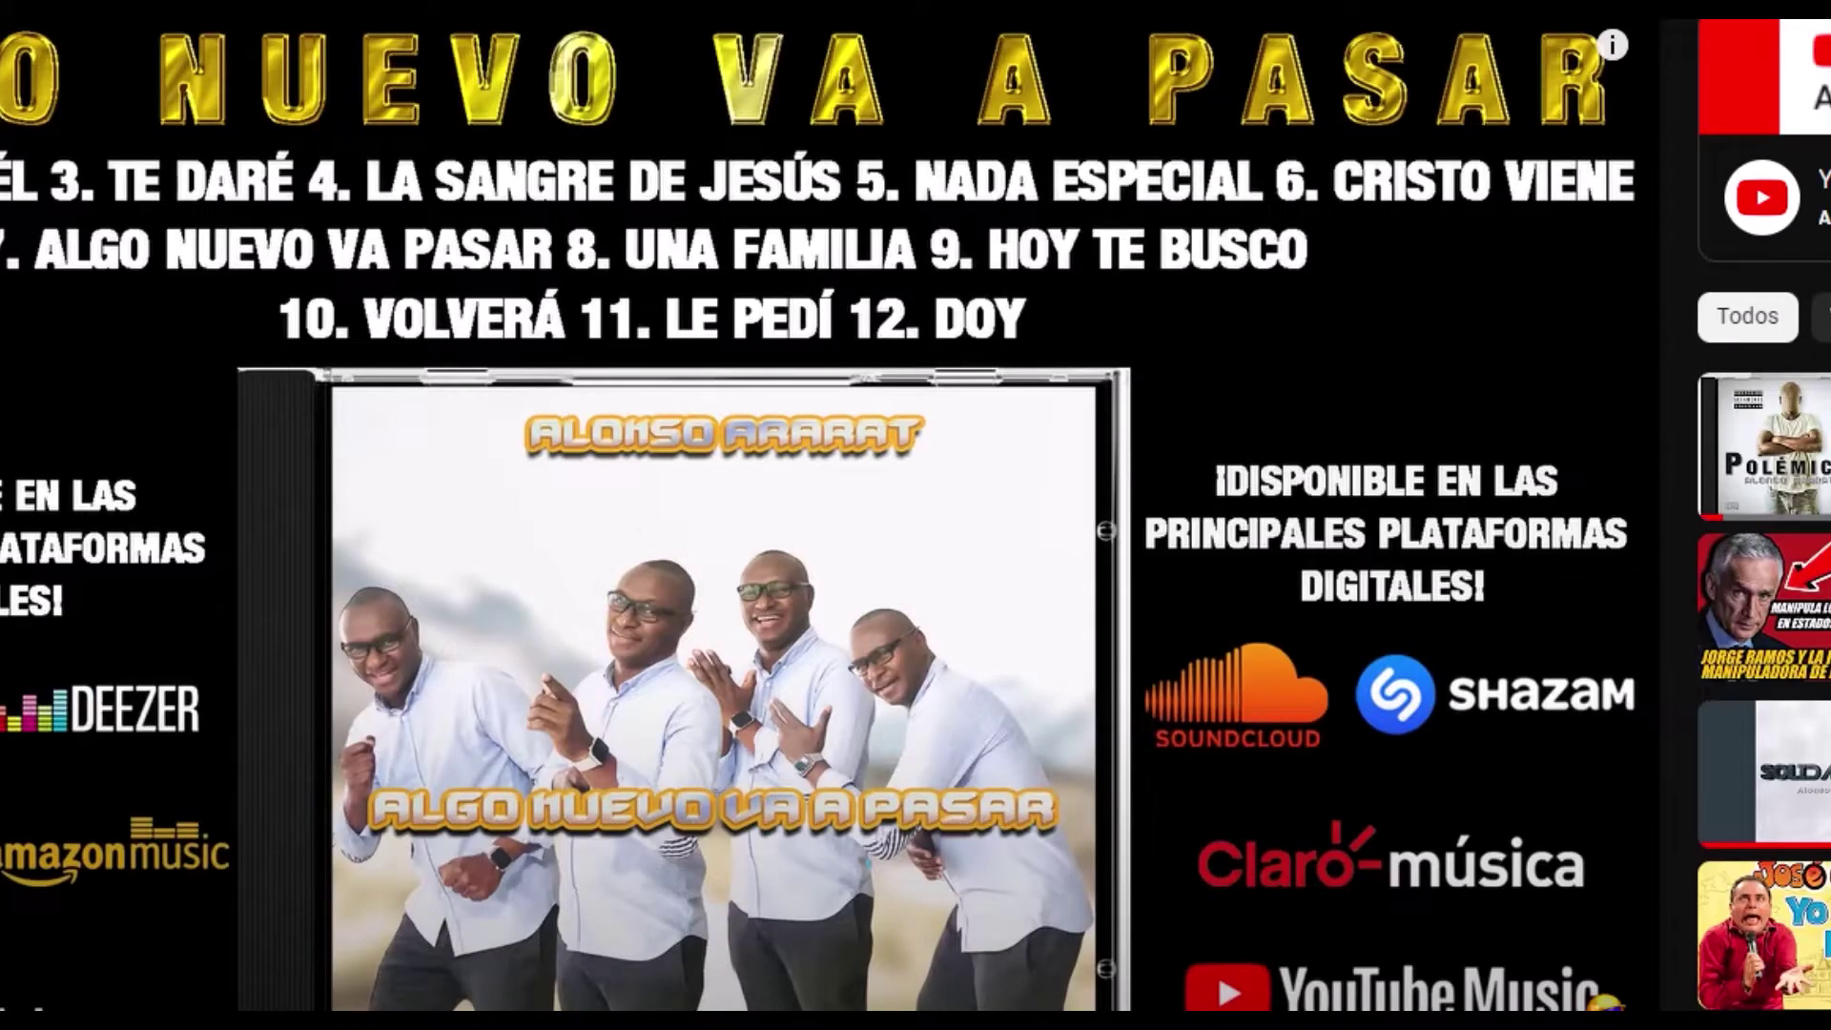
key("alt+Tab")
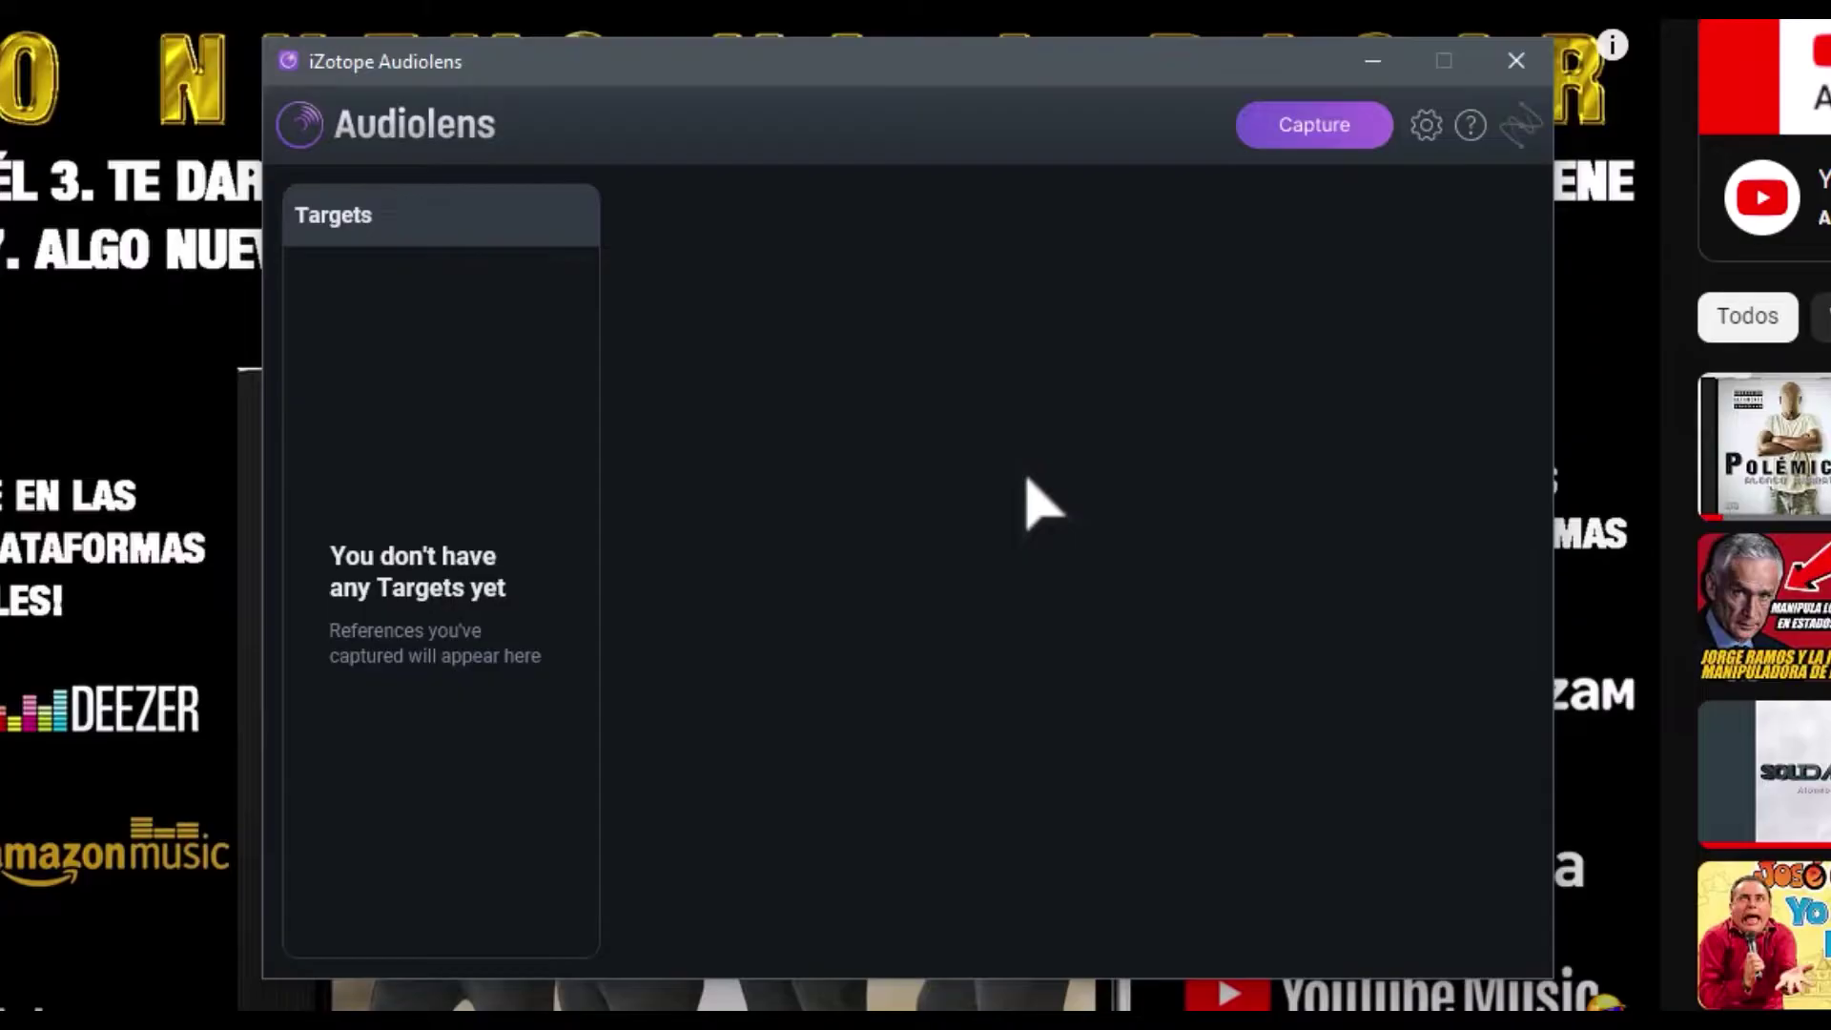
left_click_drag(763, 76, 1338, 153)
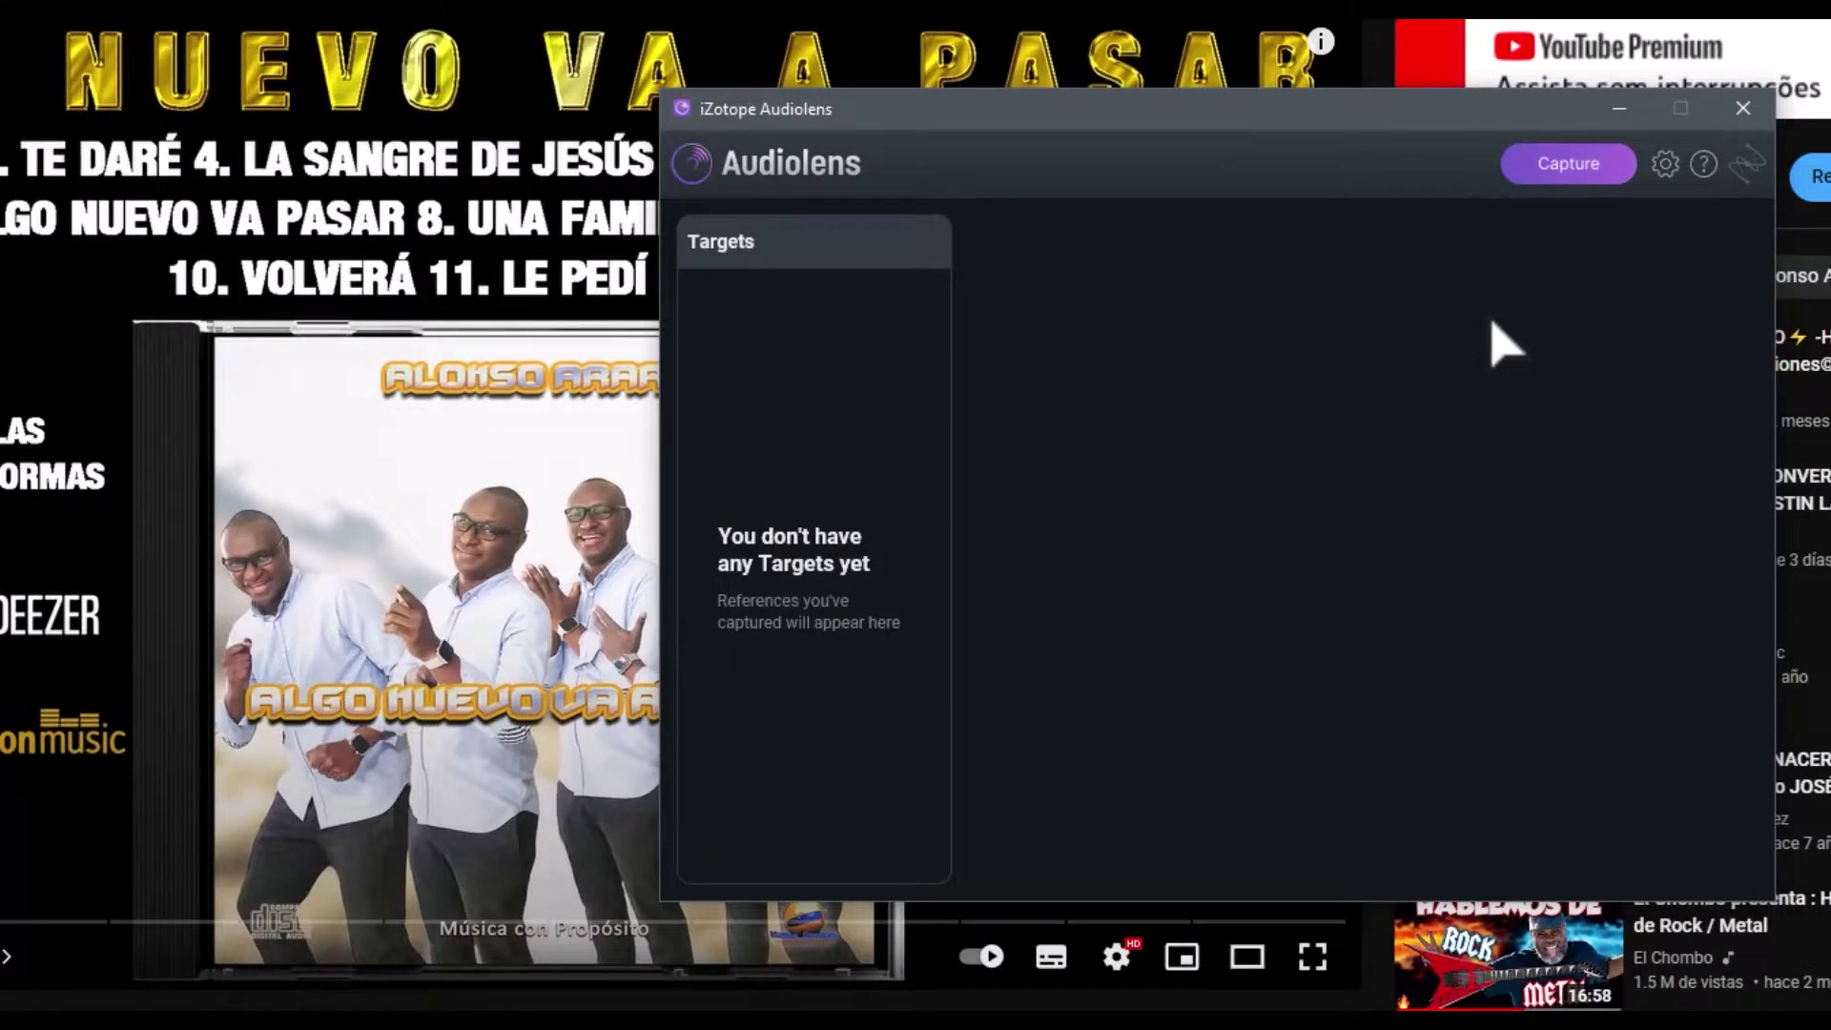
Capture the audio playing in the album video and save it as a reference target named "Gozo"
left_click(1568, 166)
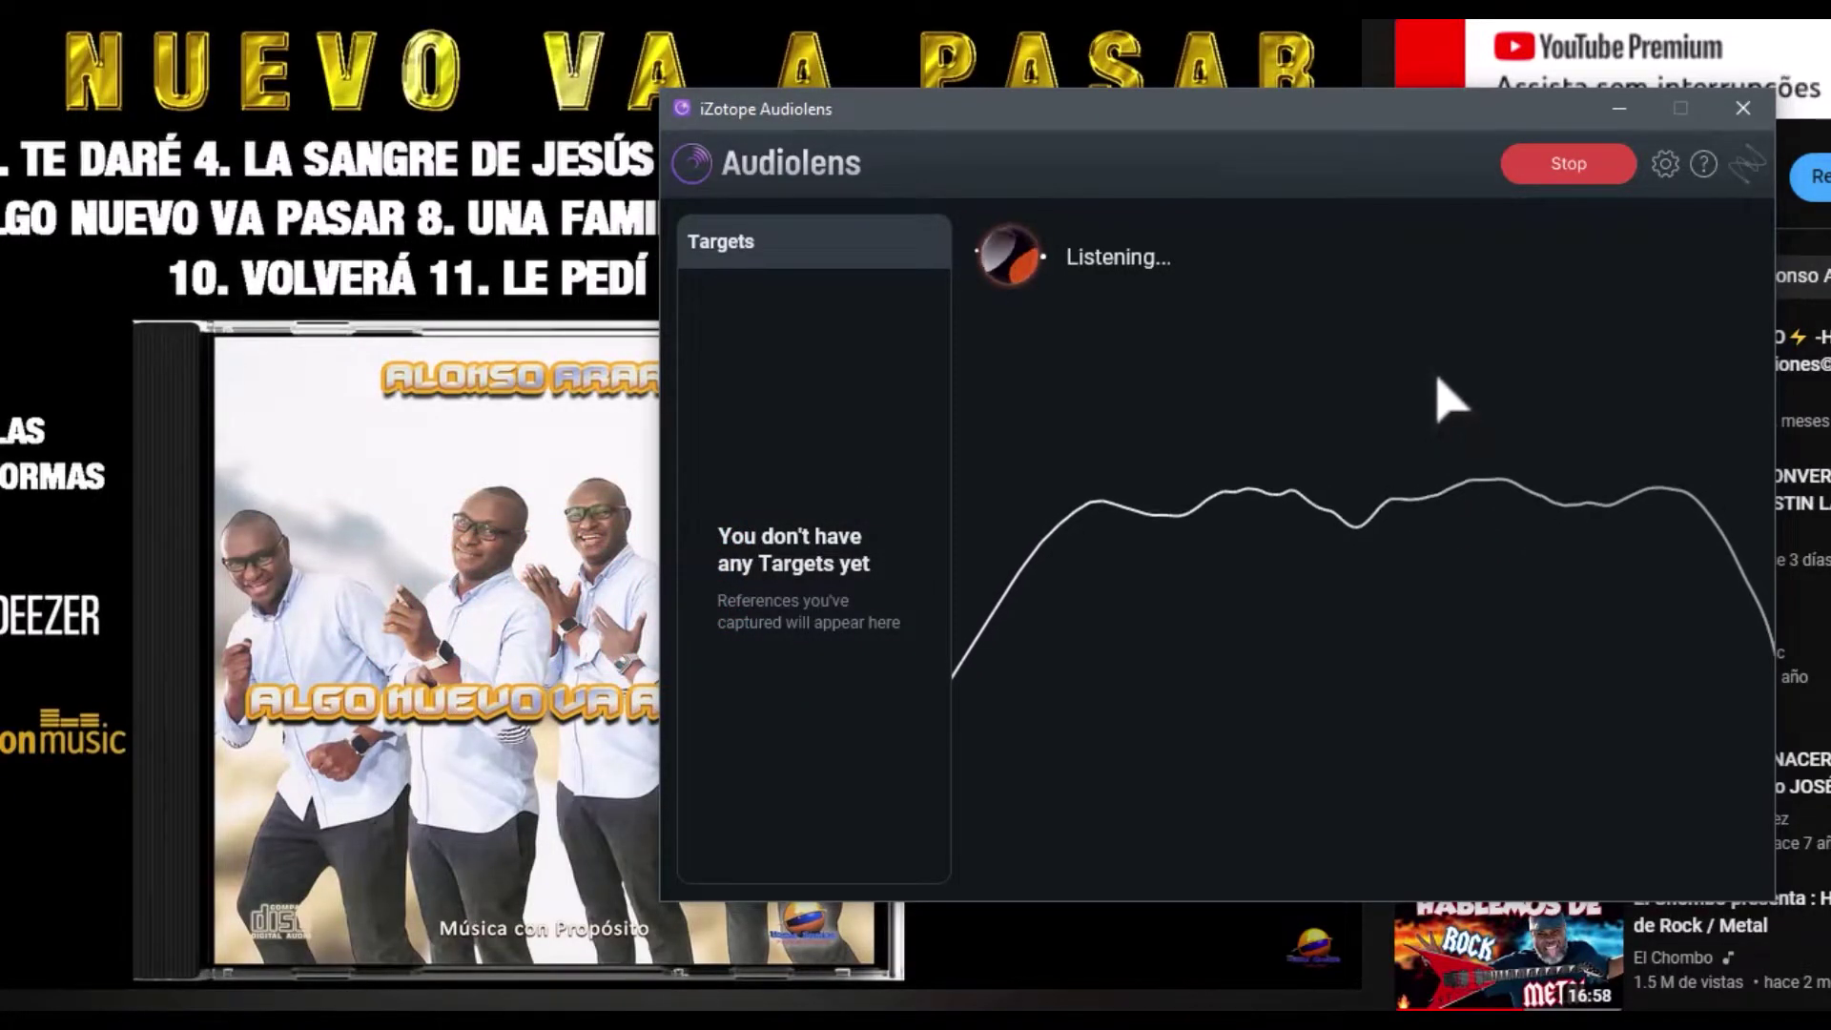
left_click(1556, 163)
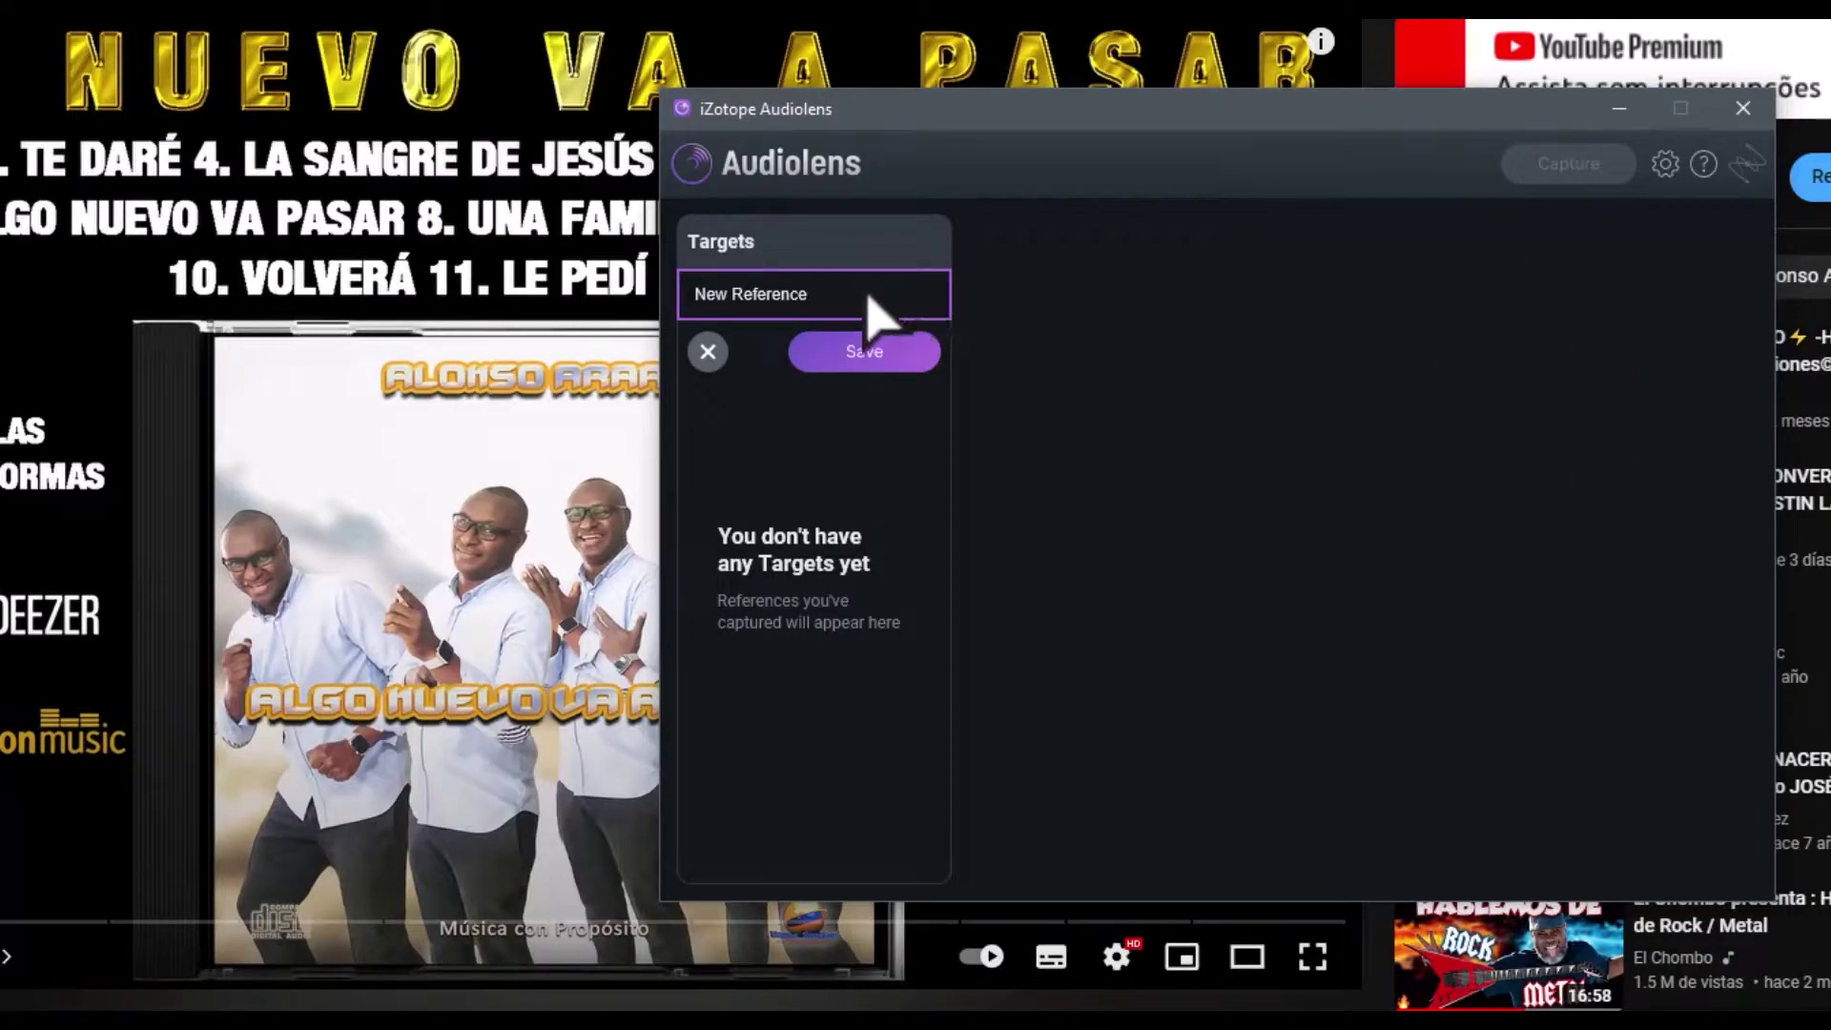
left_click(697, 305)
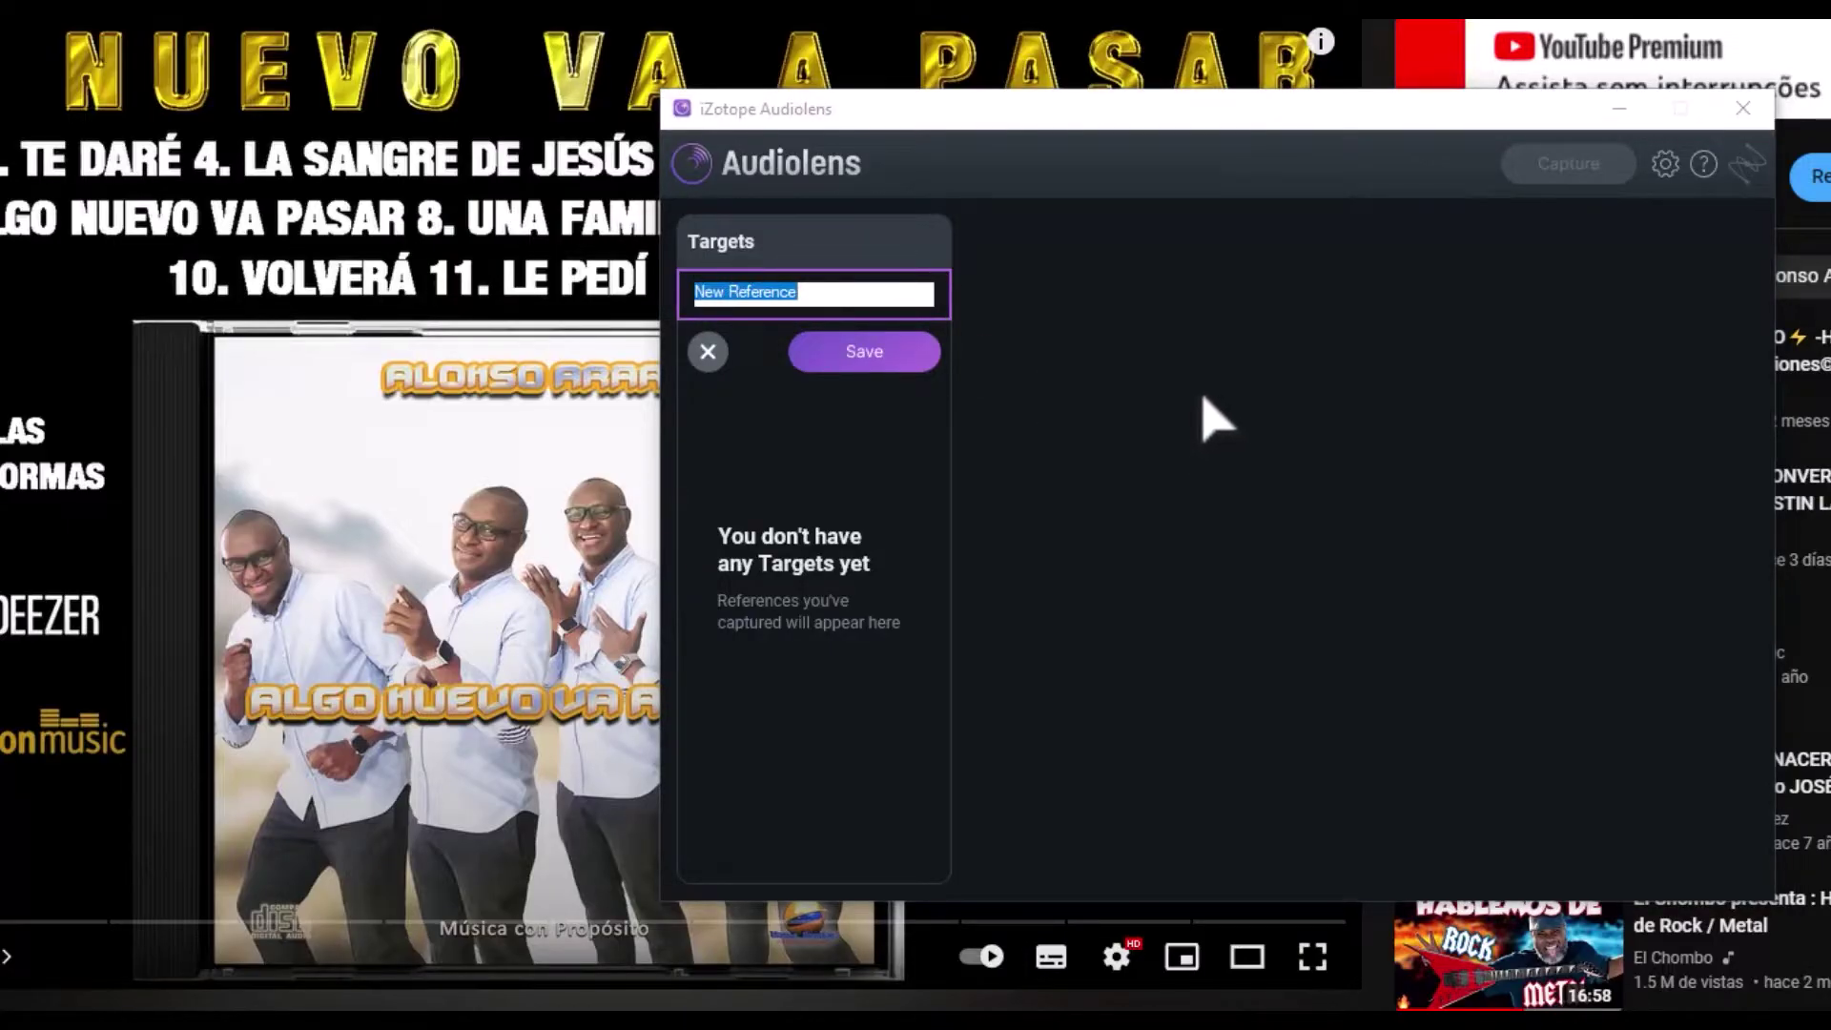
type("Gozo")
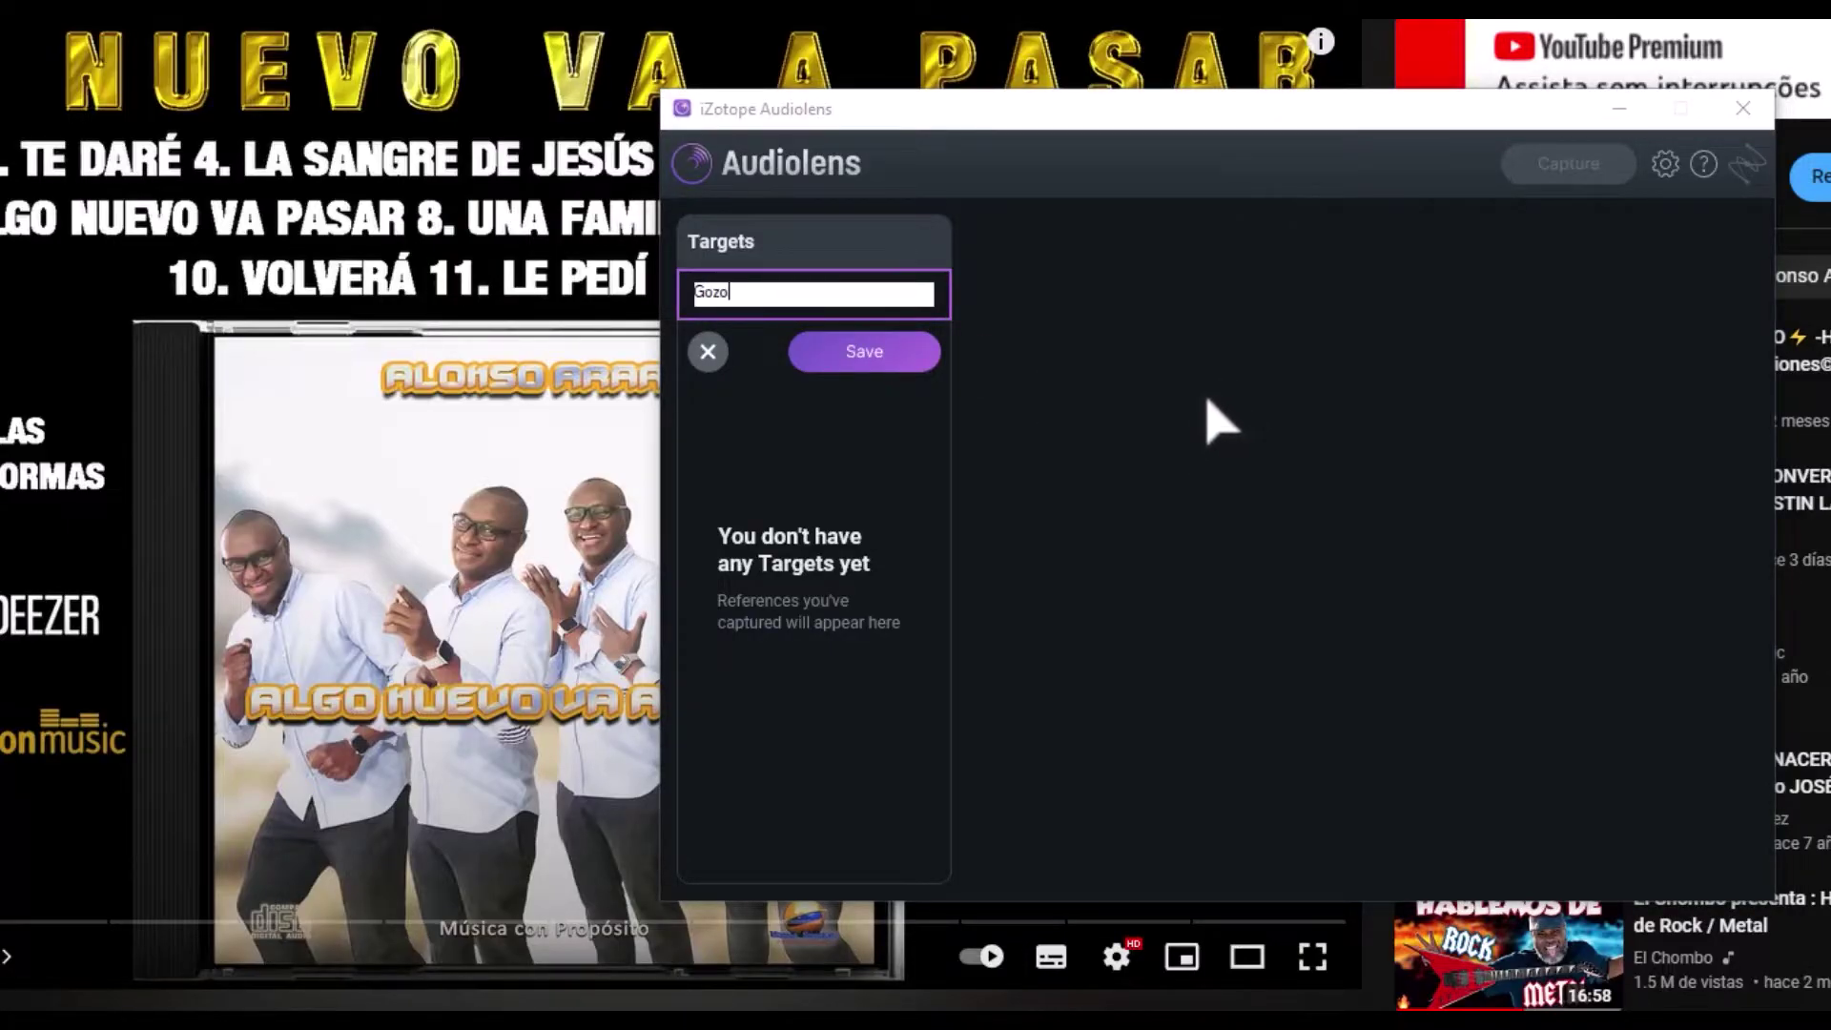
left_click(863, 351)
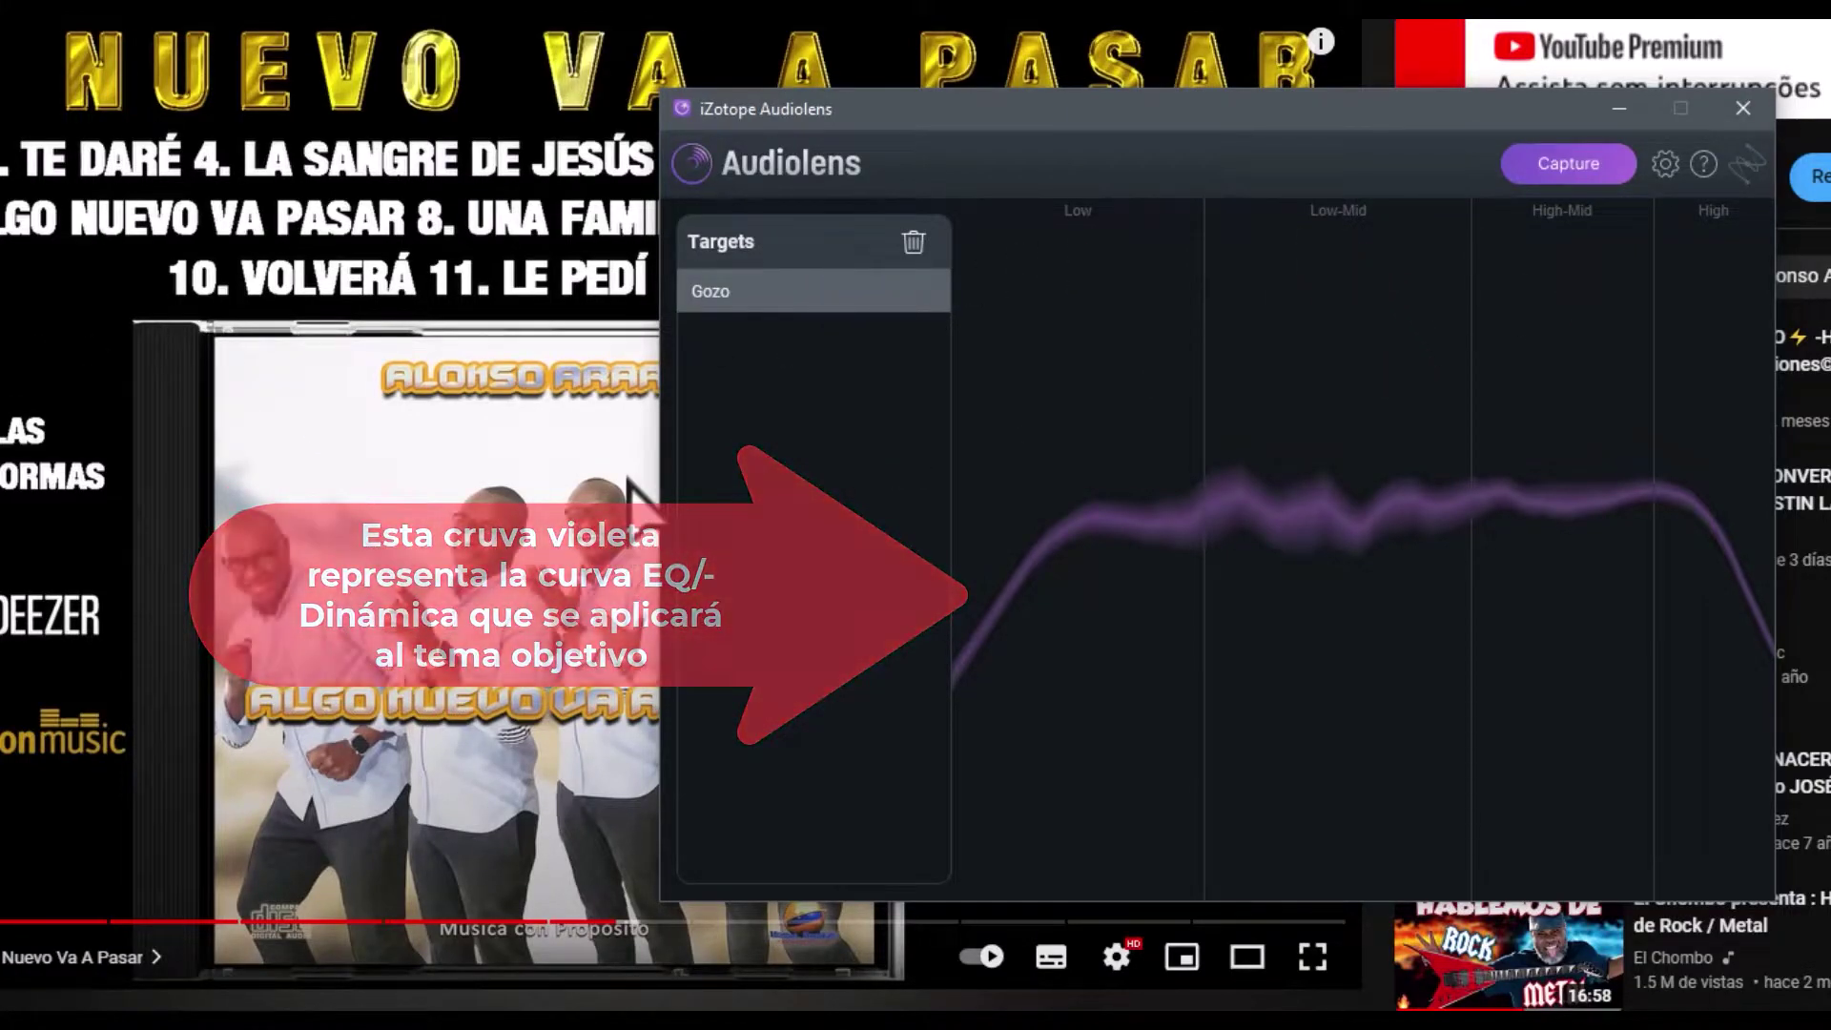
Capture a second reference from the album audio and save it as a target named "ANVAP"
left_click(1649, 157)
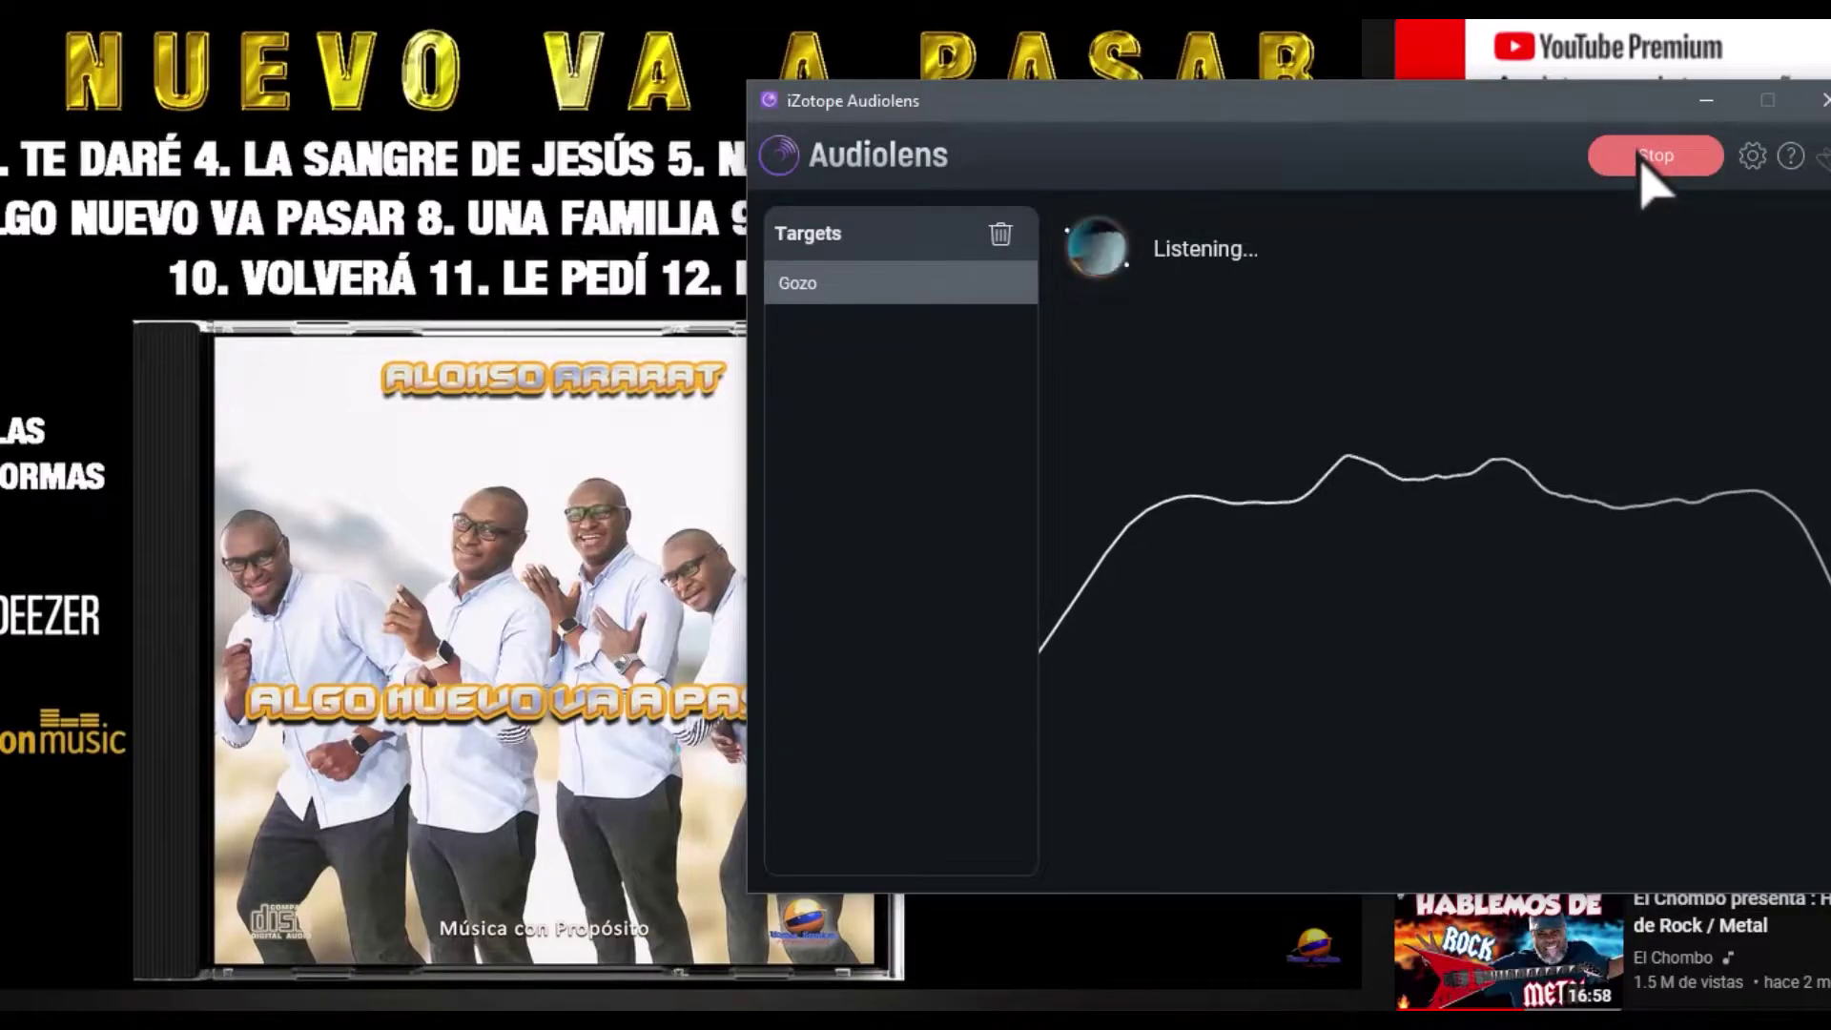
left_click(1654, 162)
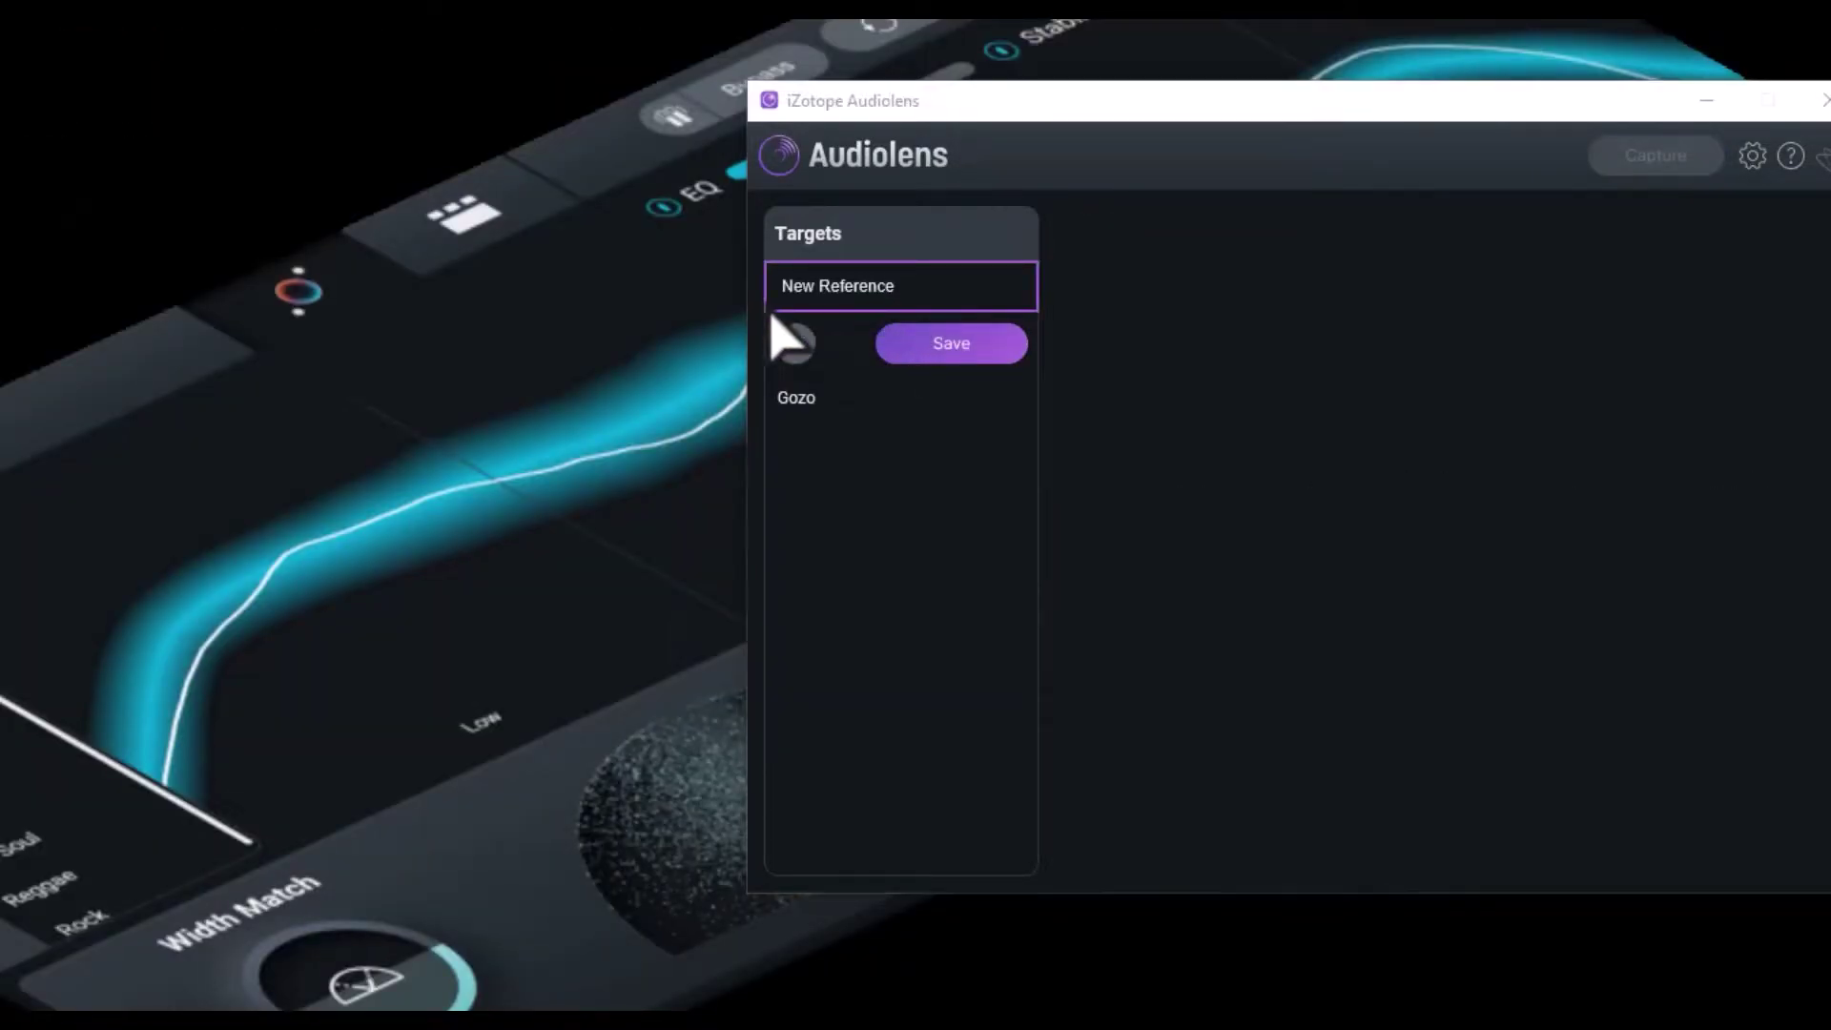
left_click(987, 286)
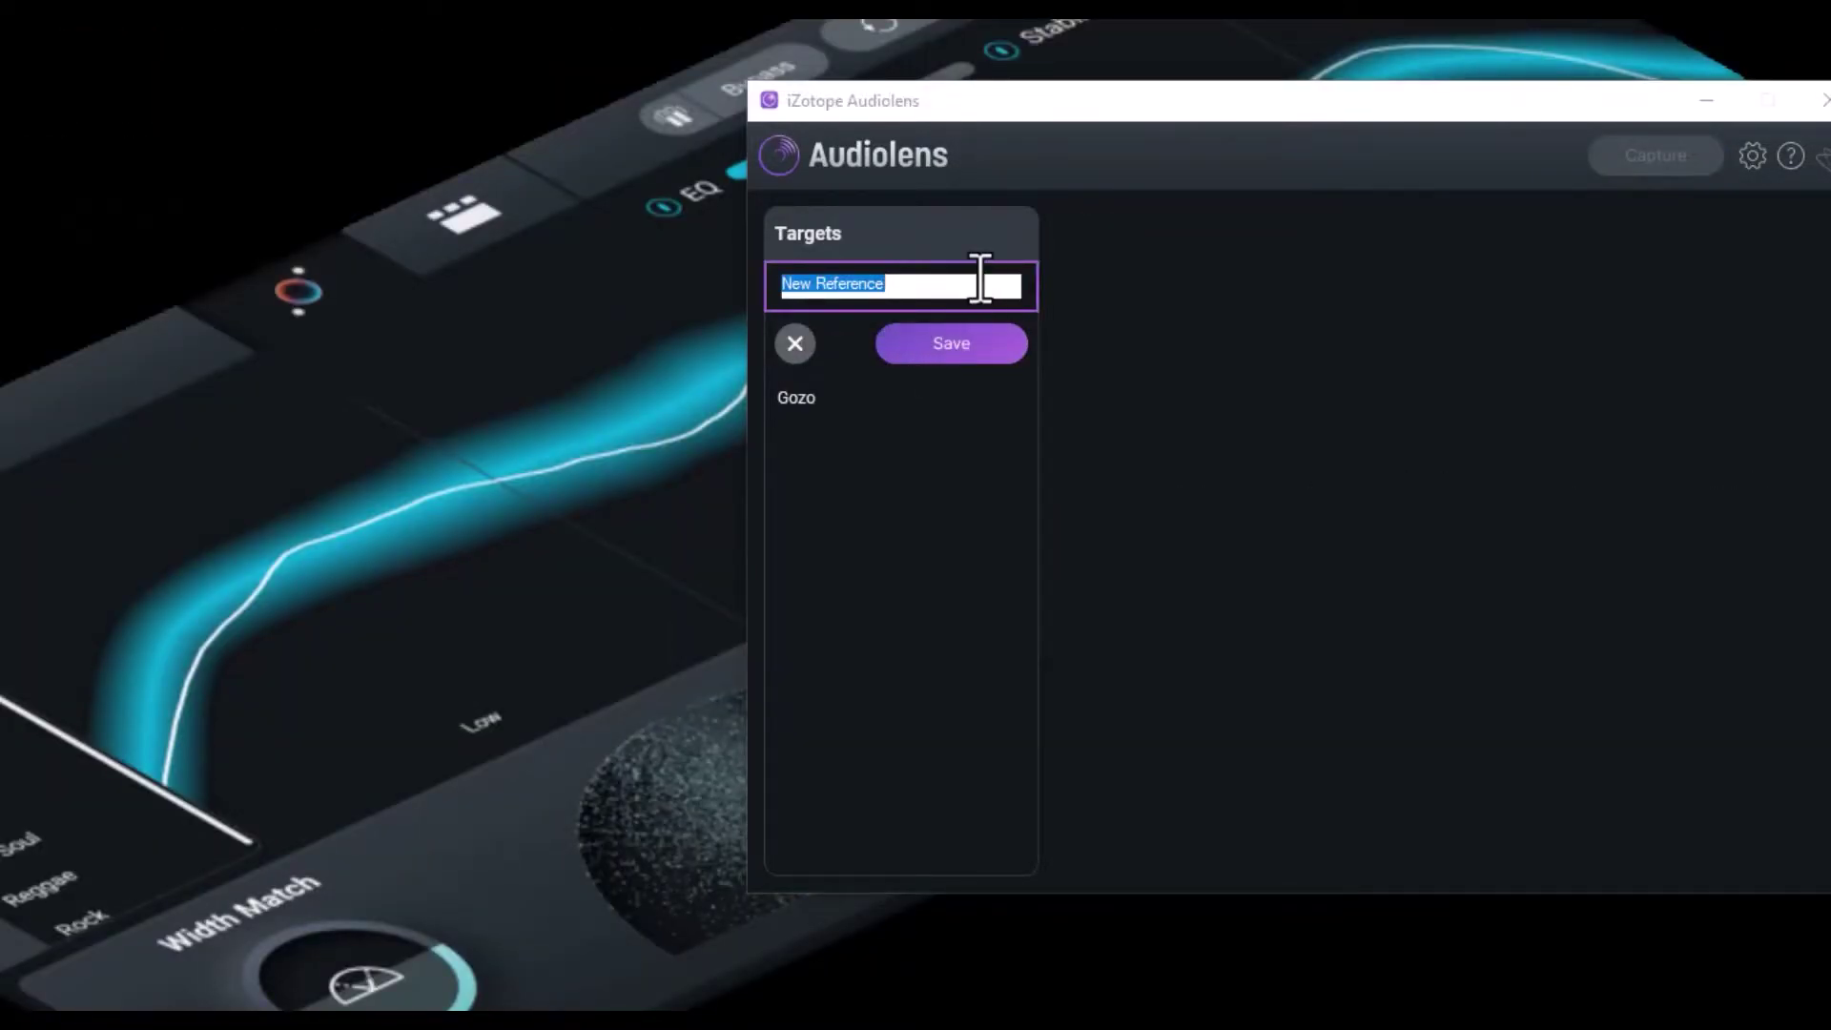
type("ANV")
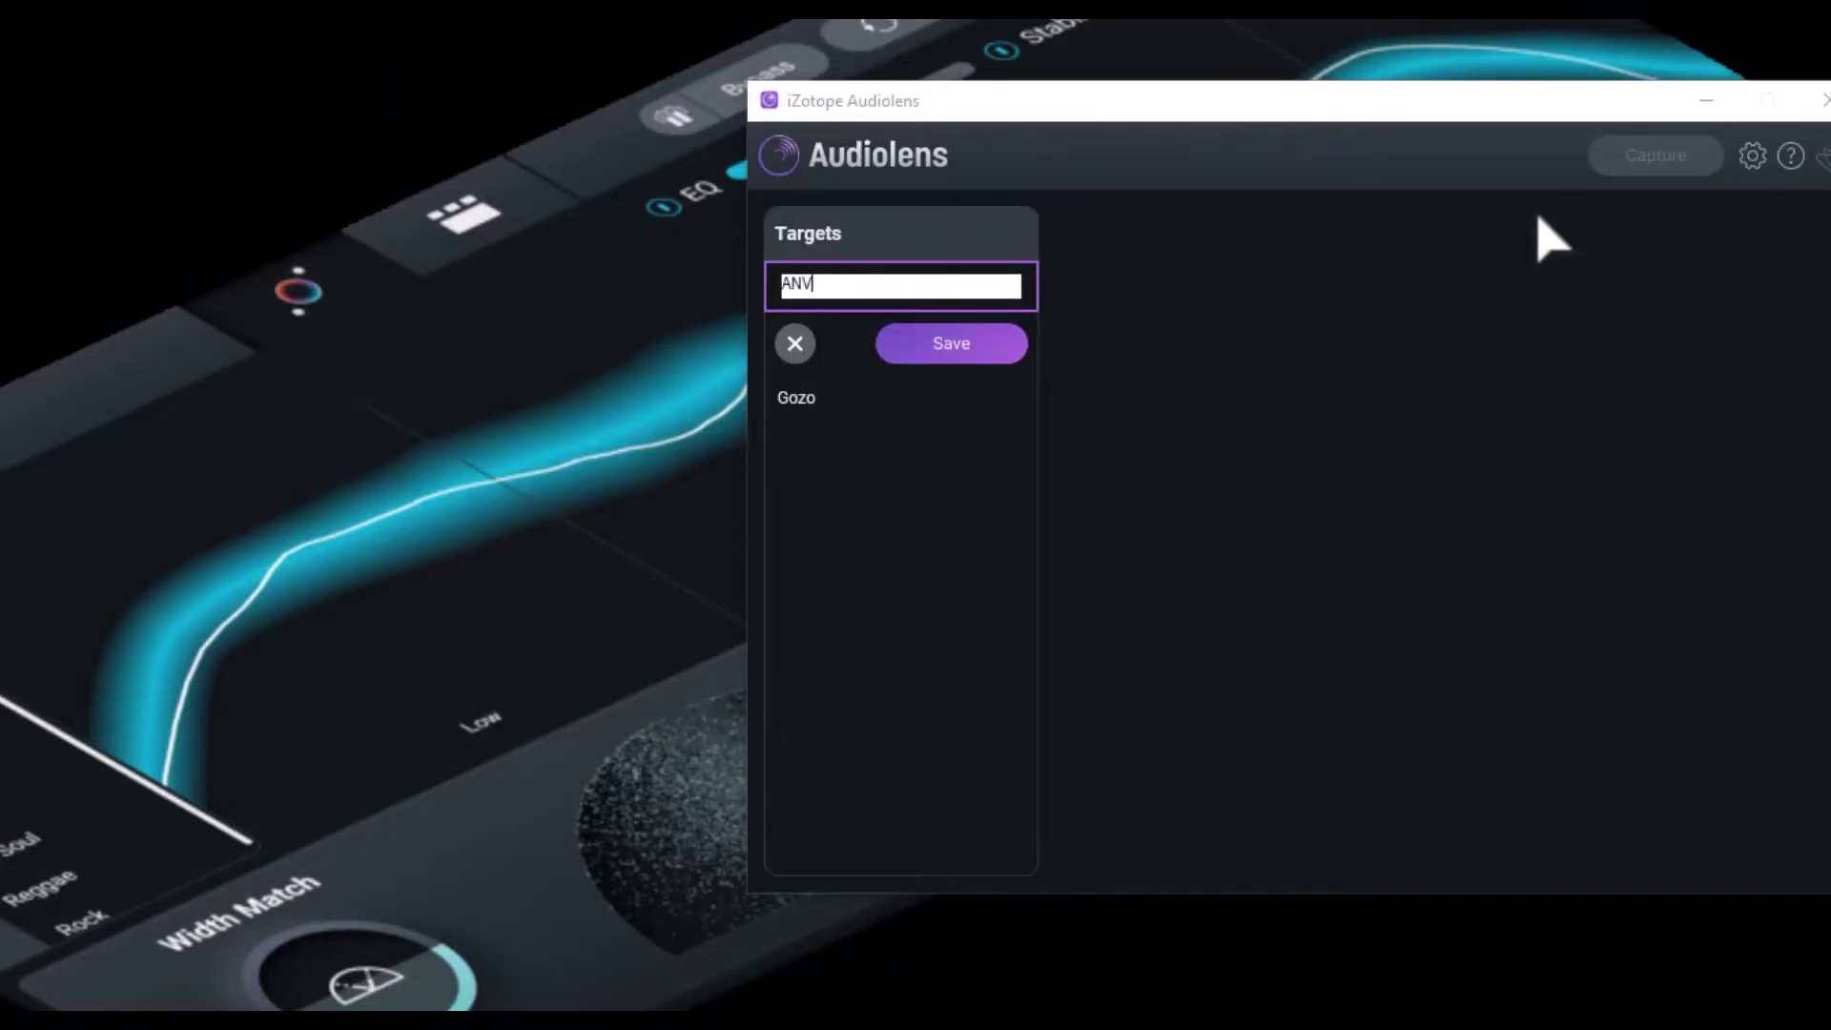
type("AP")
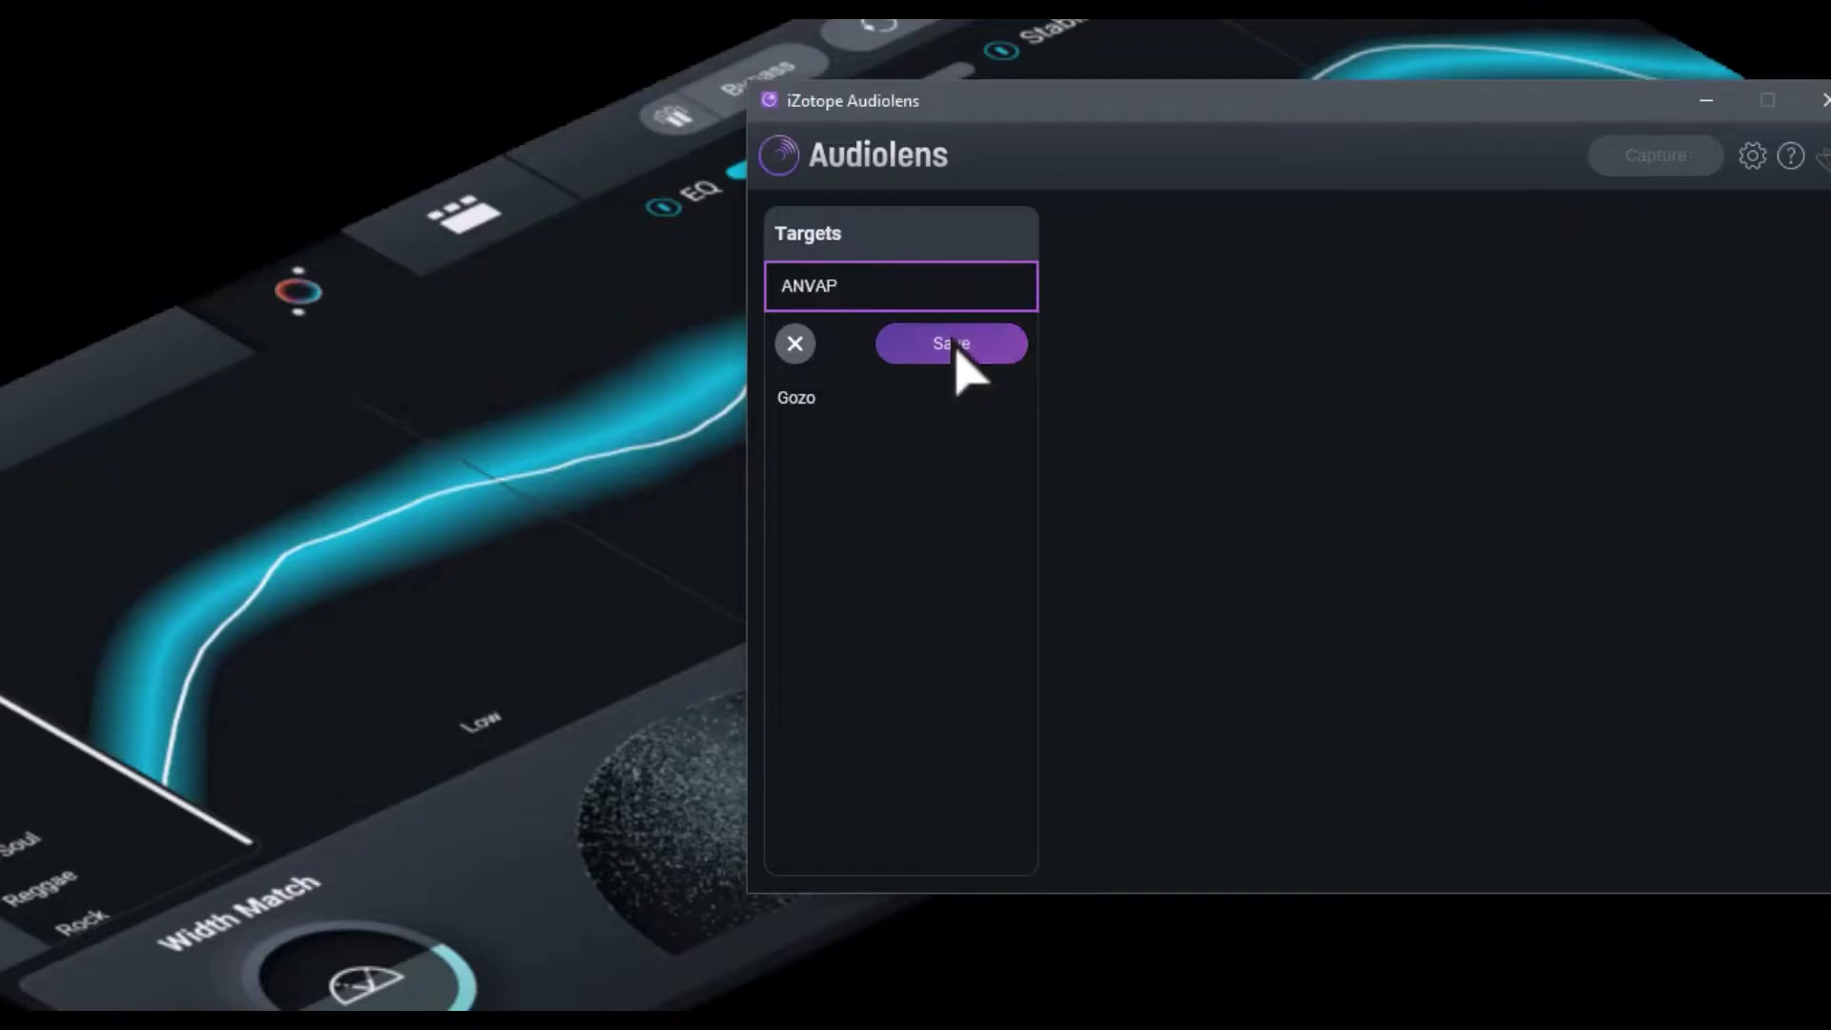
left_click(962, 362)
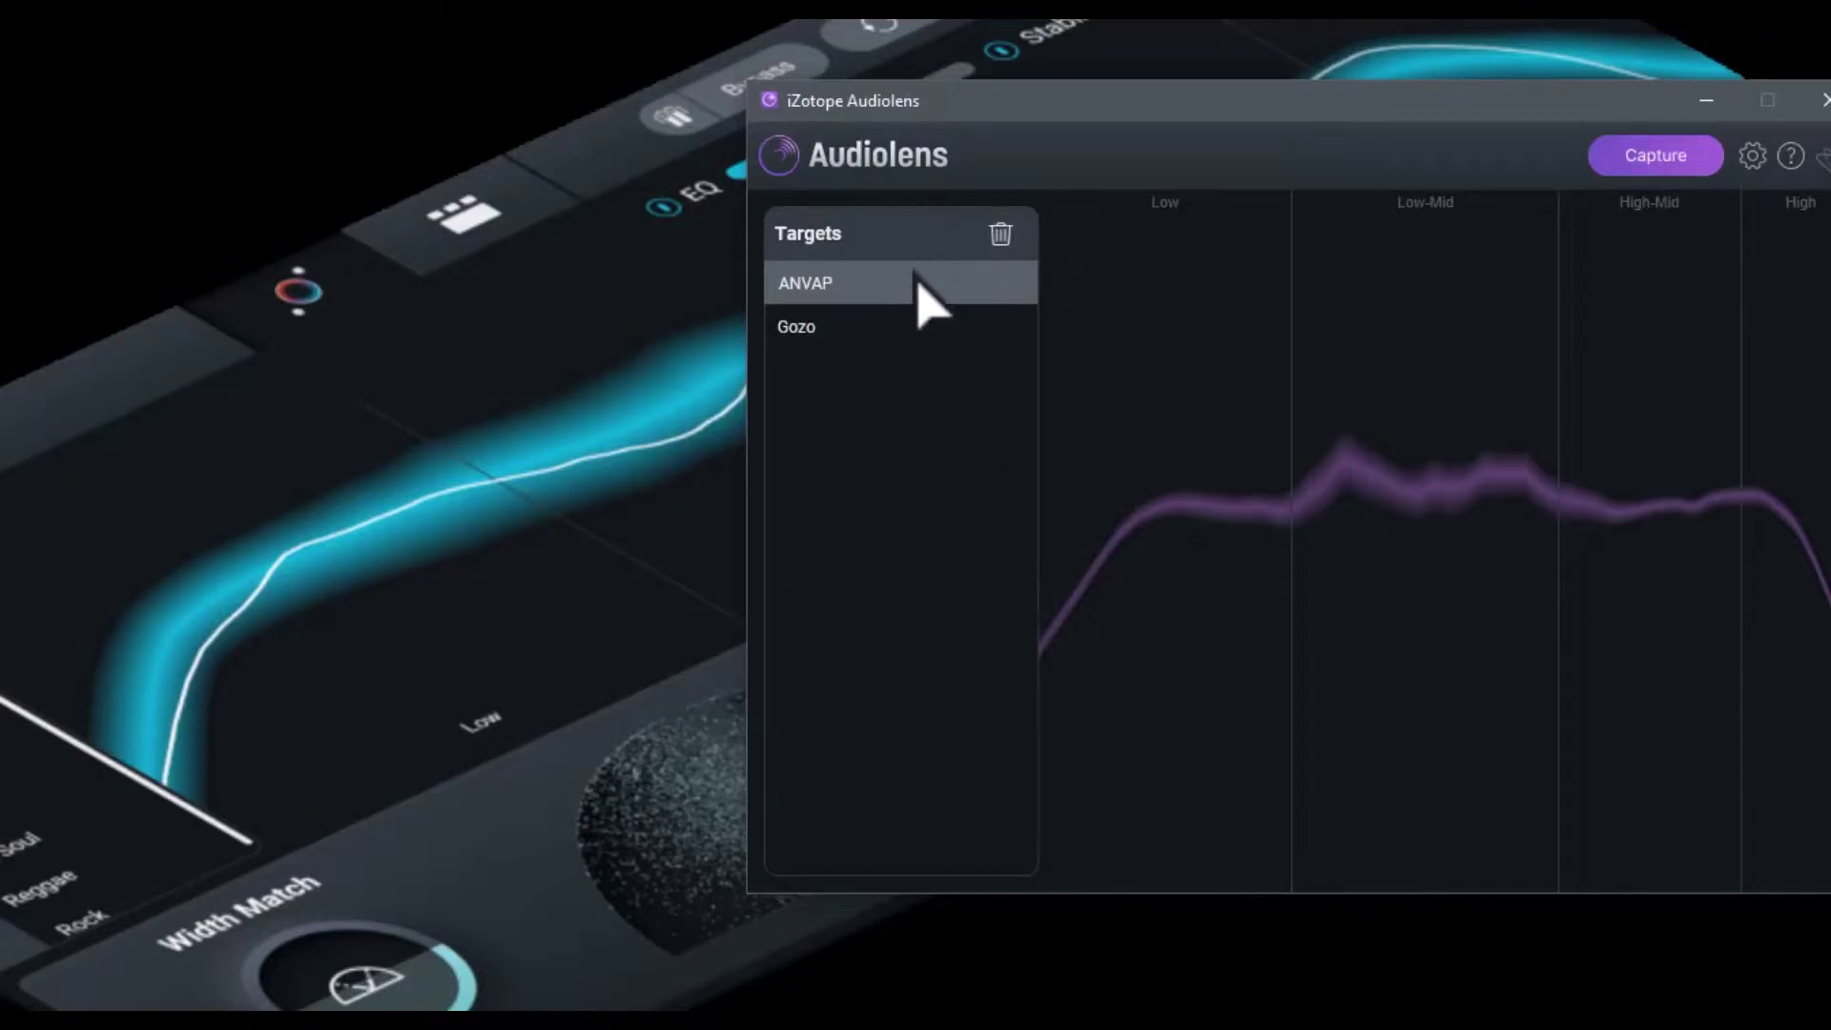
Compare the tonal curves of the Gozo and ANVAP targets
left_click(831, 324)
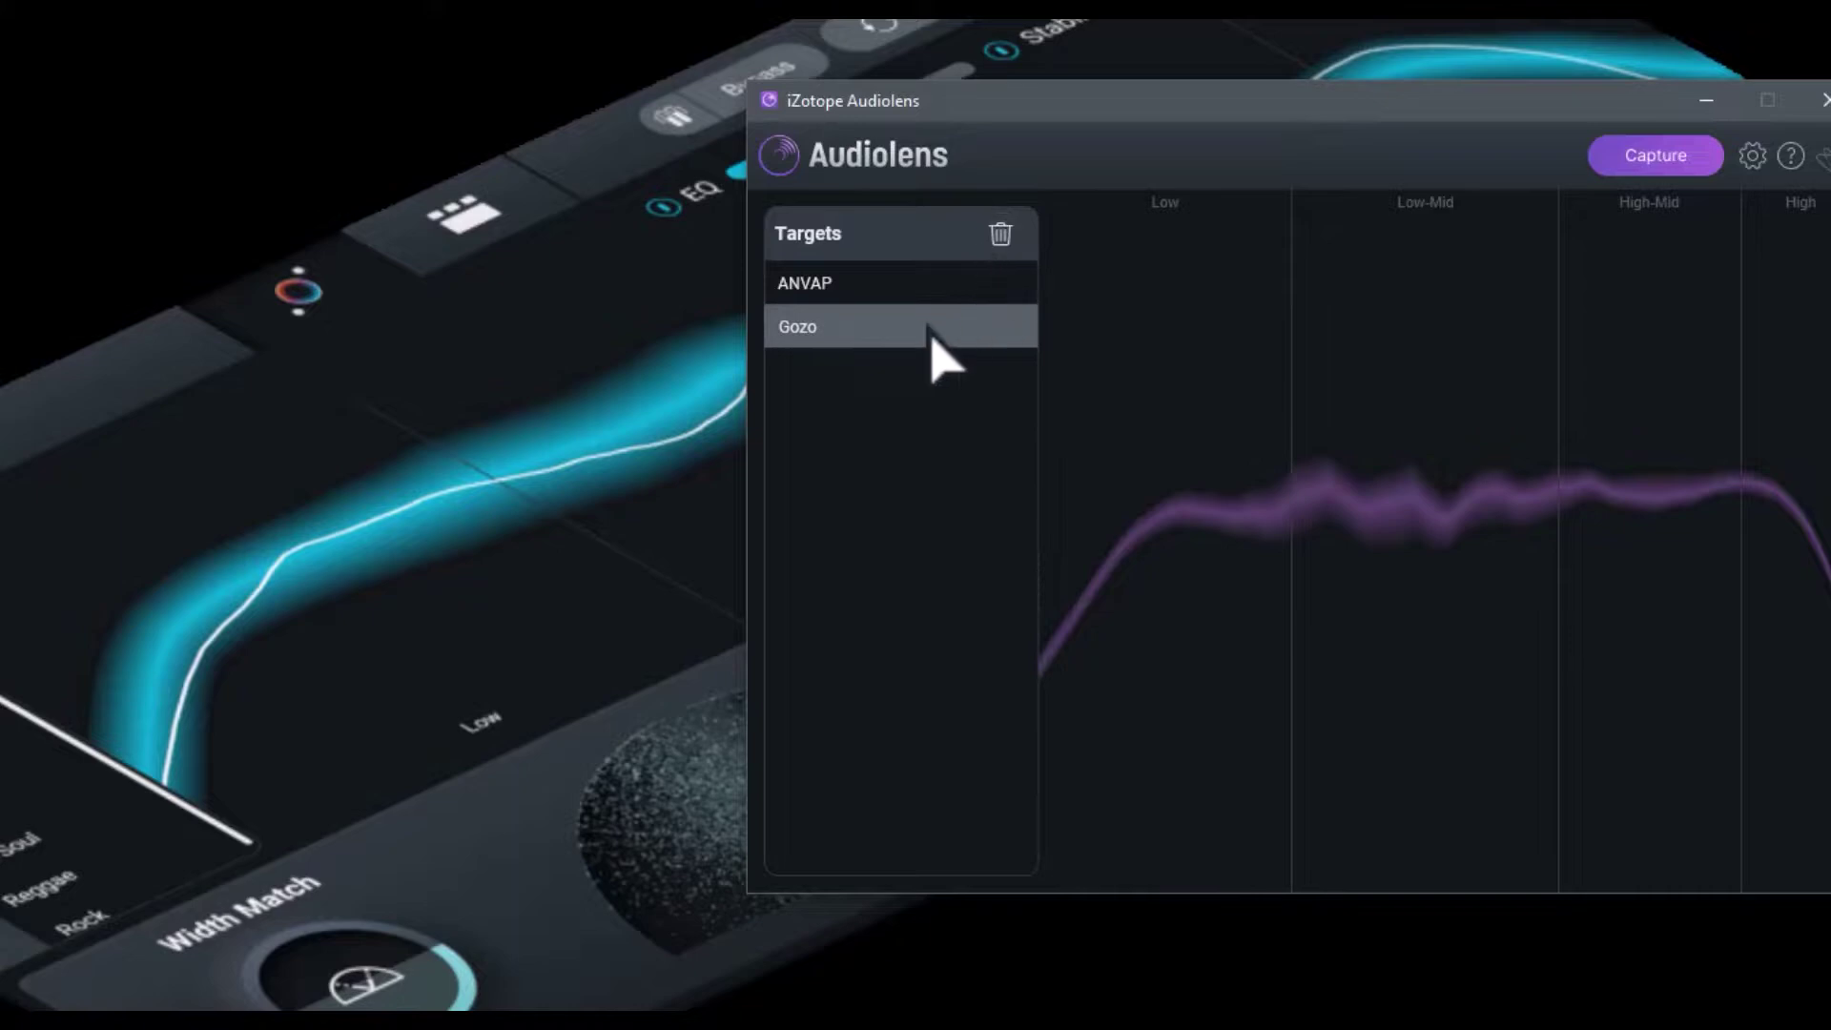
left_click(845, 293)
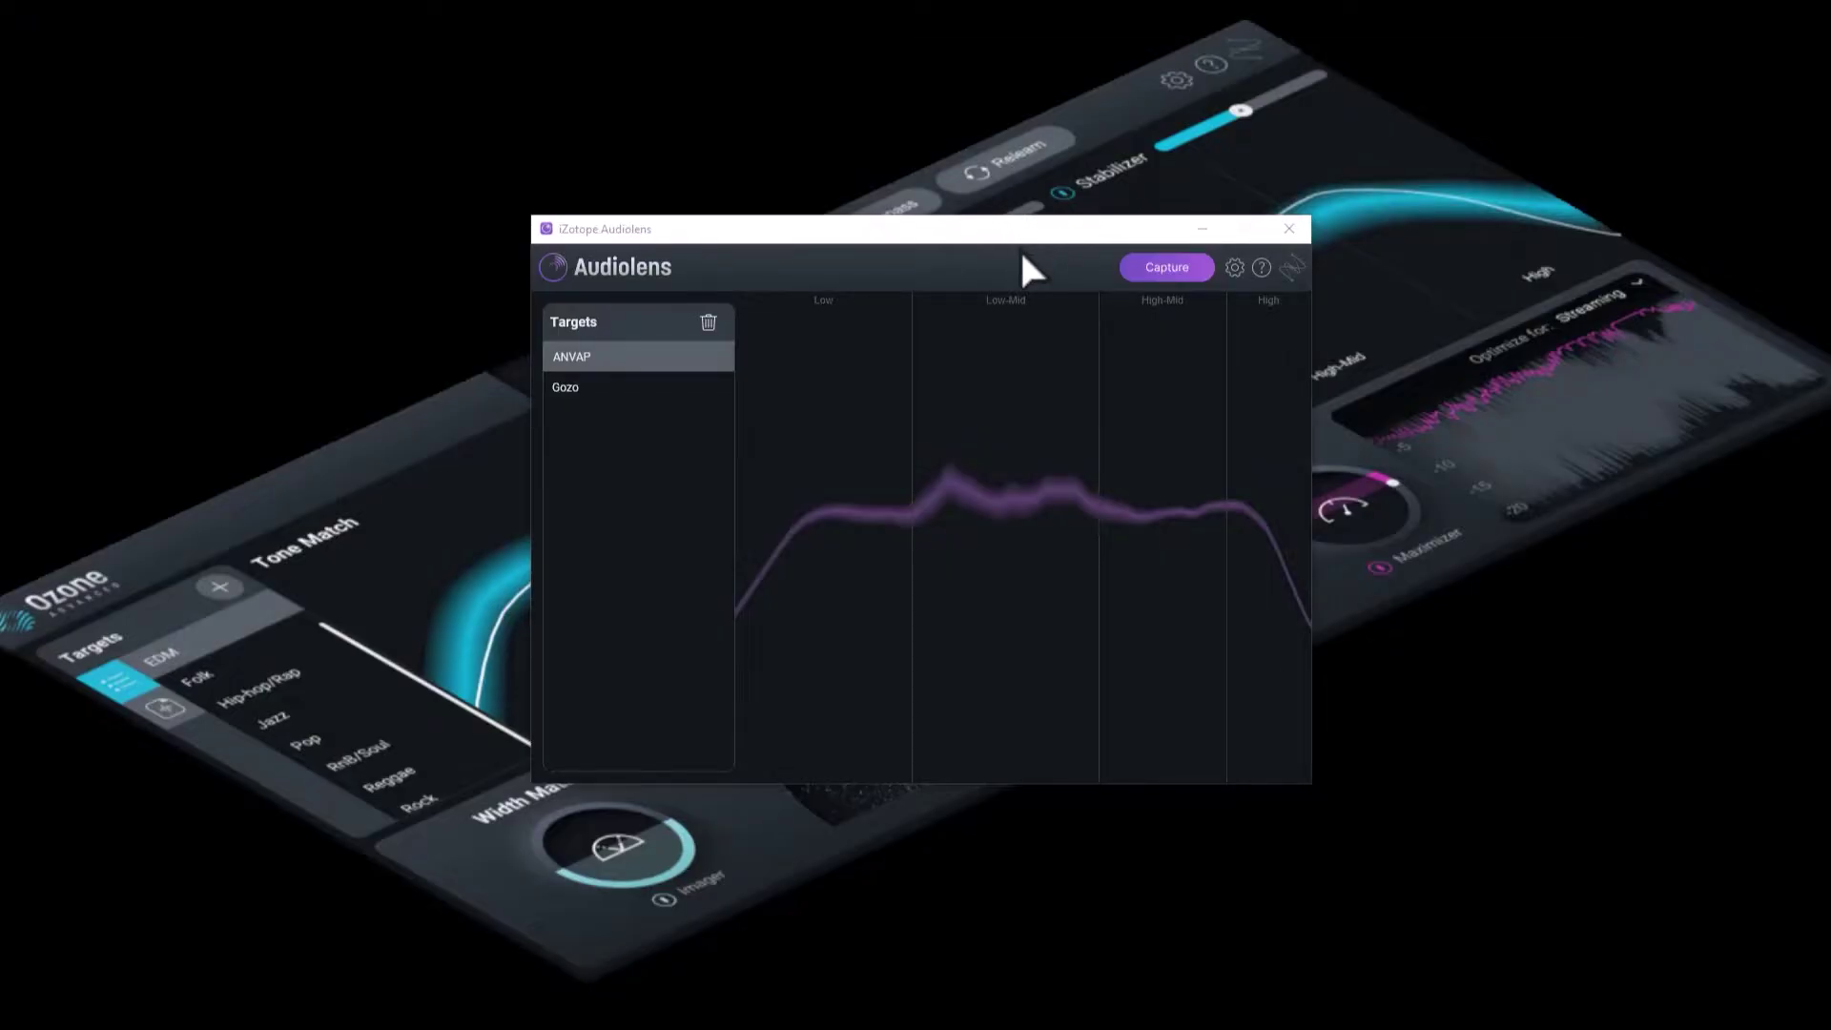
left_click_drag(1017, 232, 1061, 218)
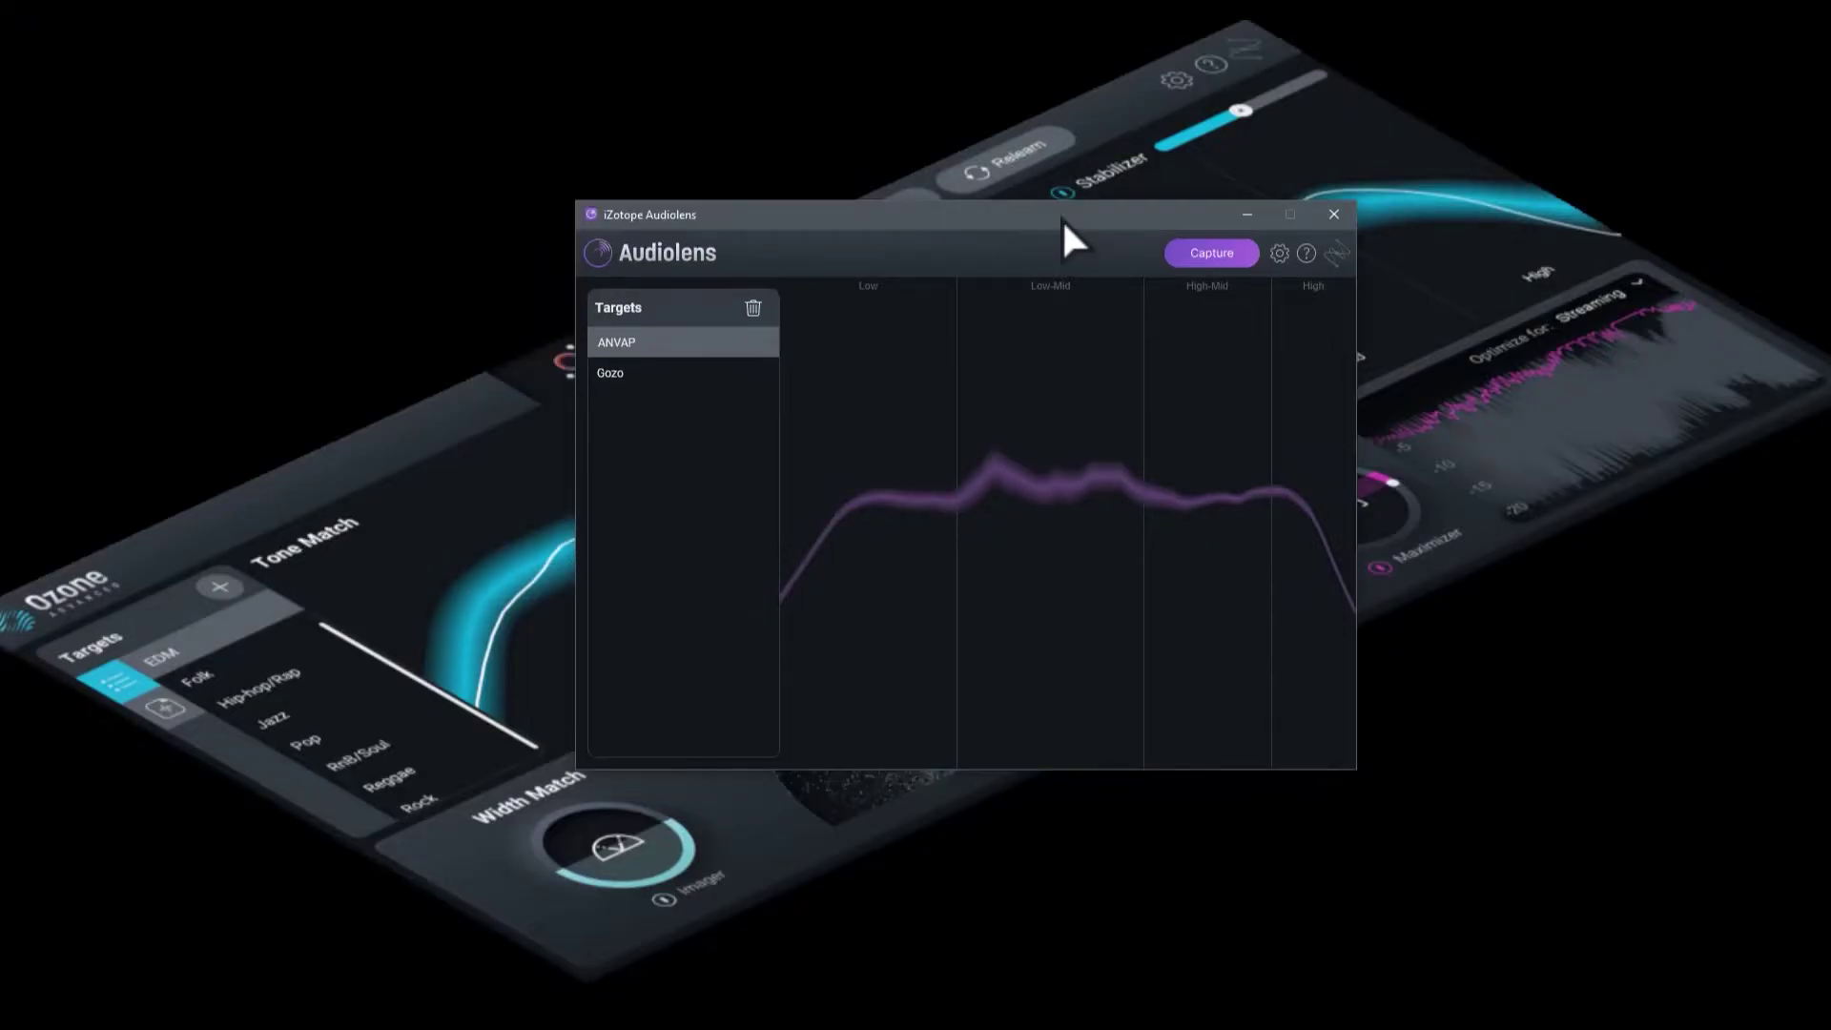
left_click(630, 374)
left_click(644, 349)
Open the Reference Targets folder inside the iZotope folder in Documents
key("super")
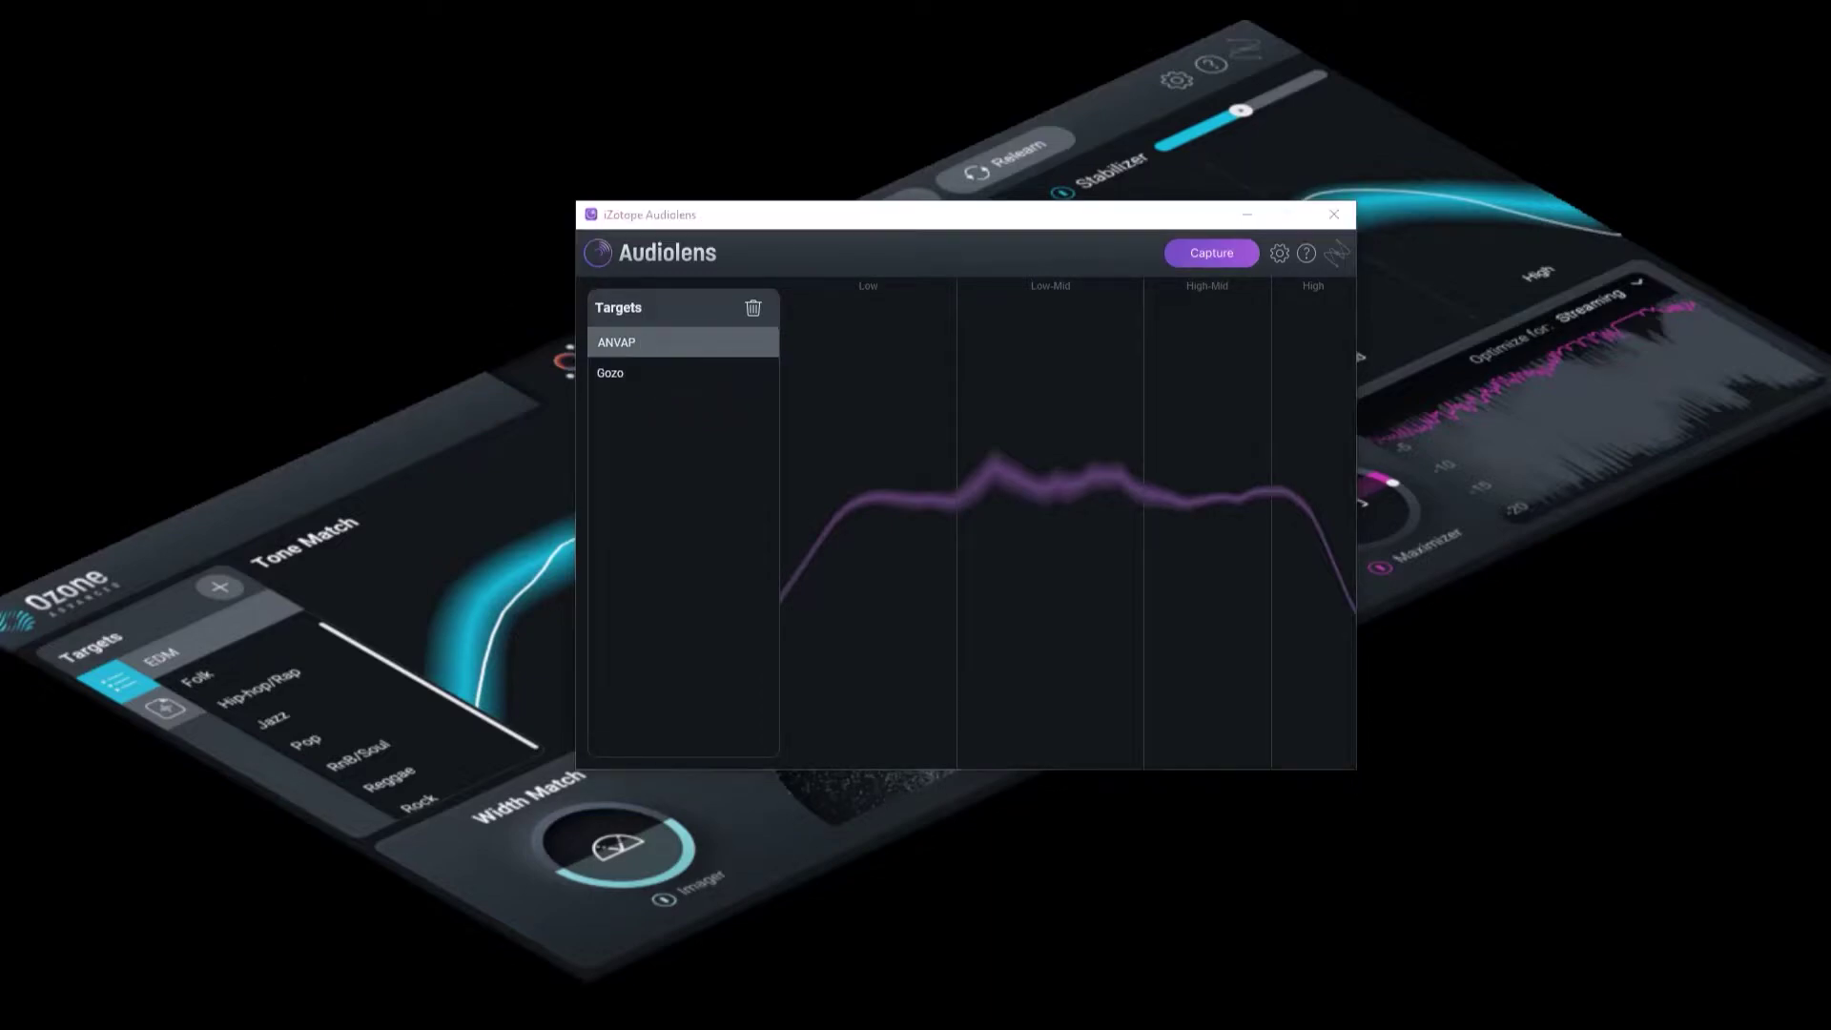
left_click(353, 806)
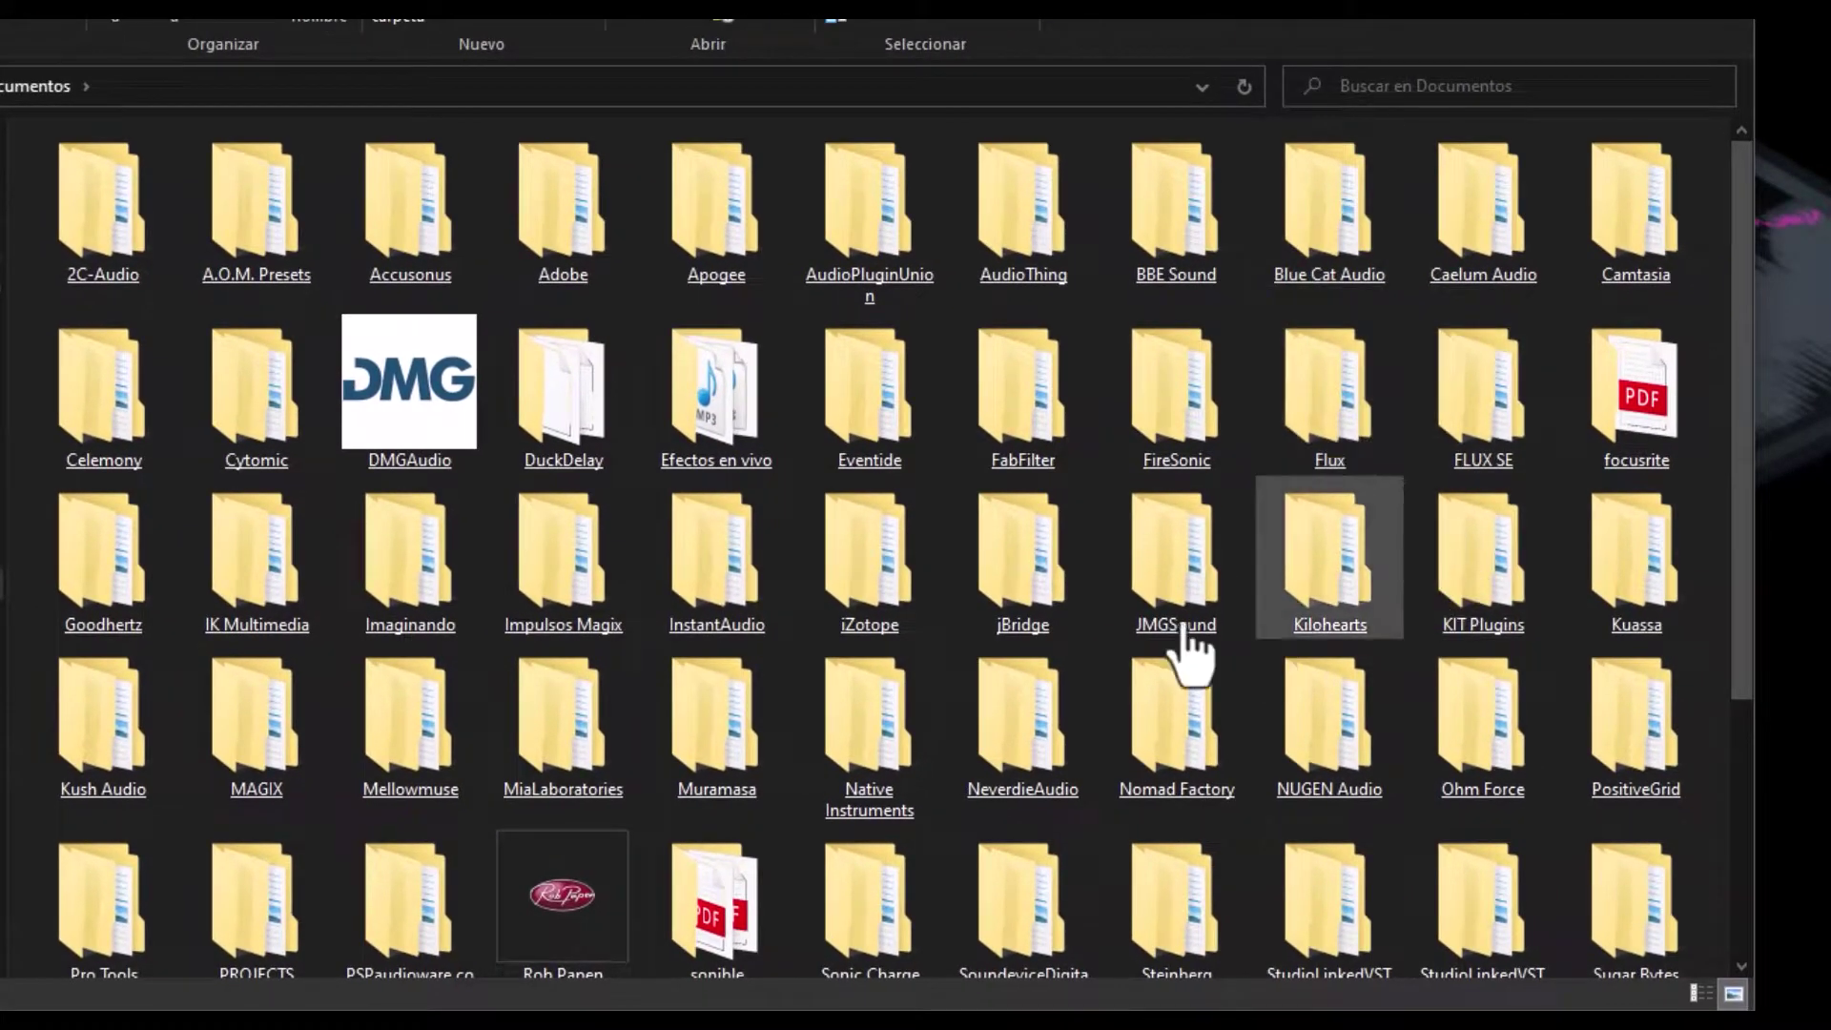
double_click(888, 596)
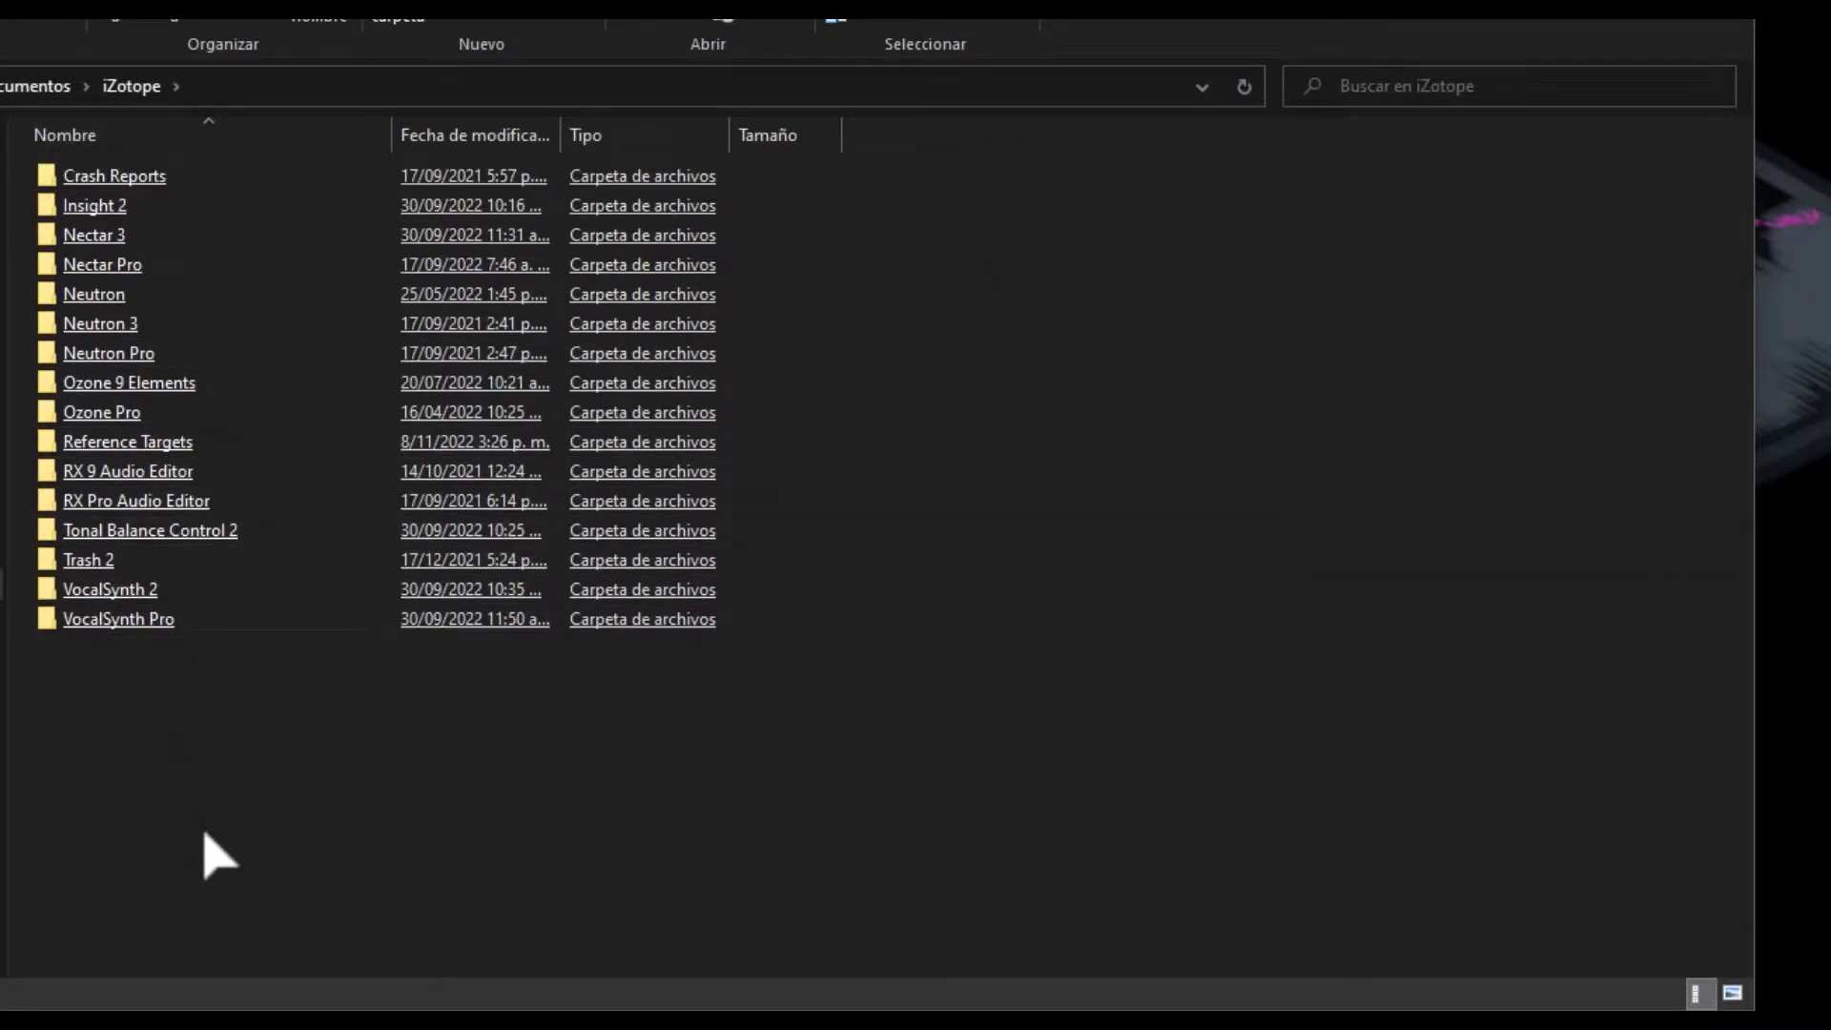
double_click(143, 444)
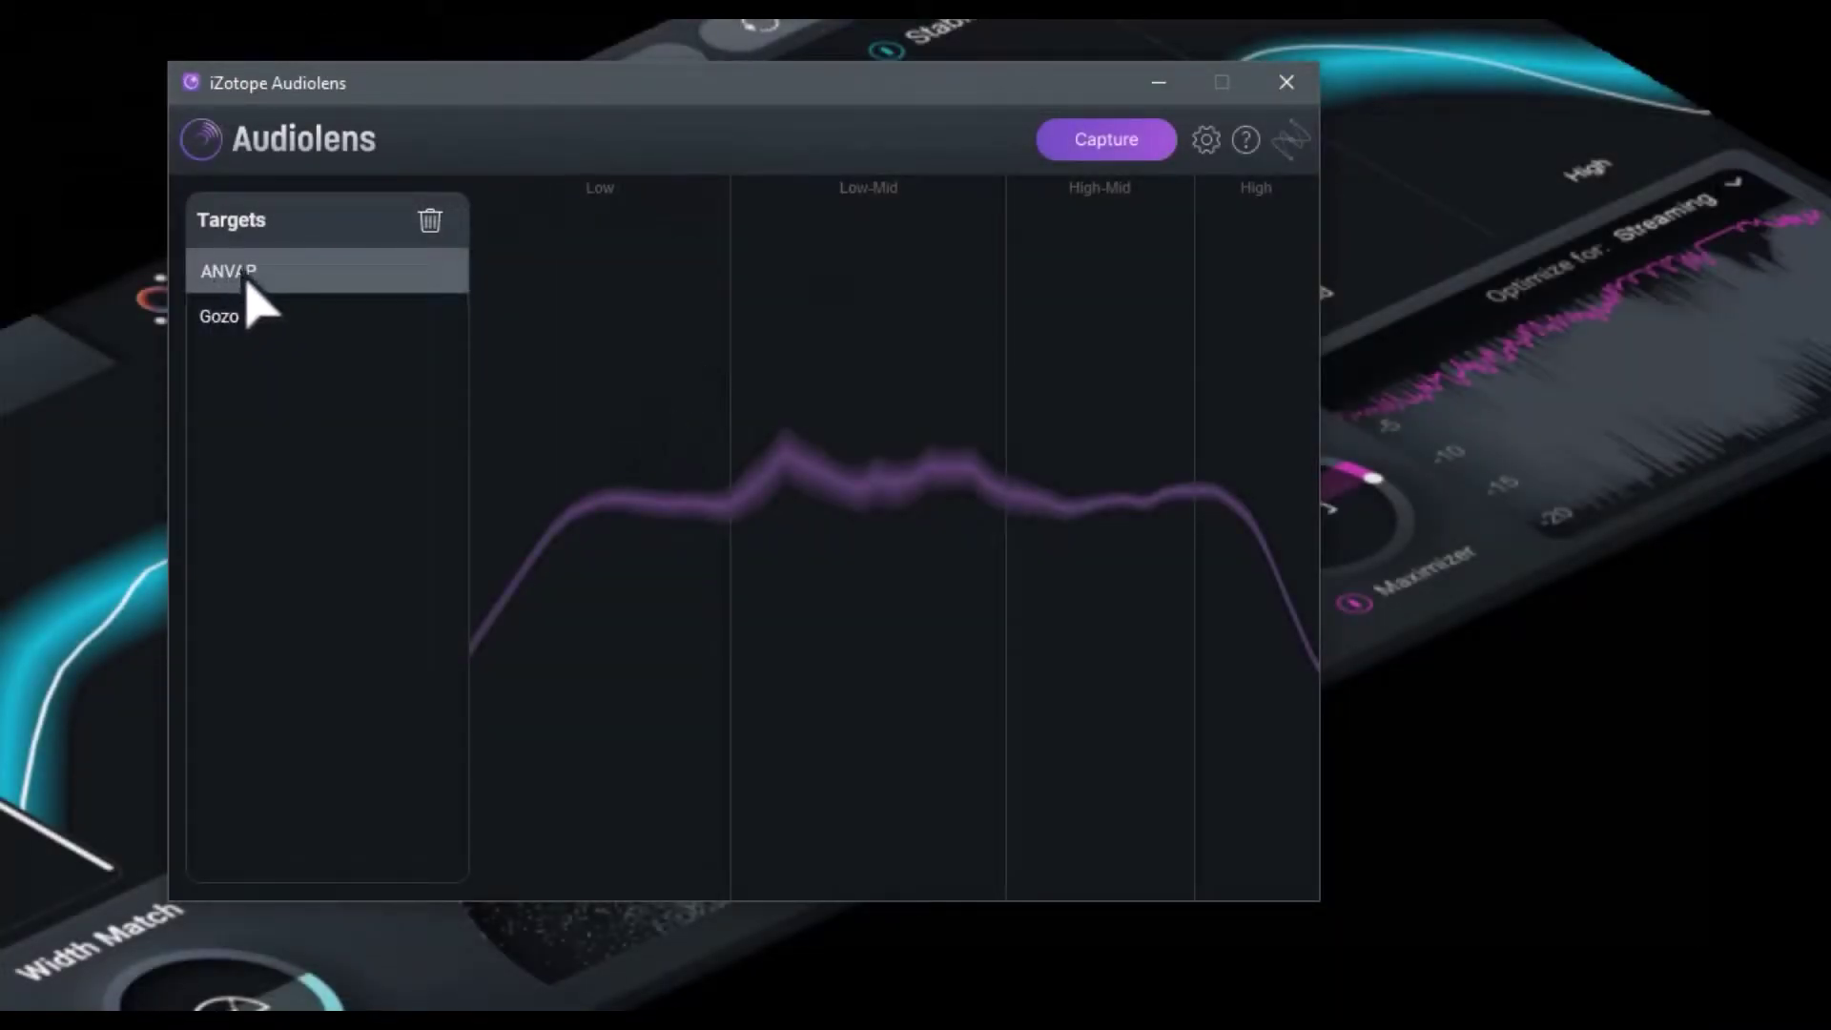
Open the Gozo target's name for editing in Audiolens
left_click(241, 325)
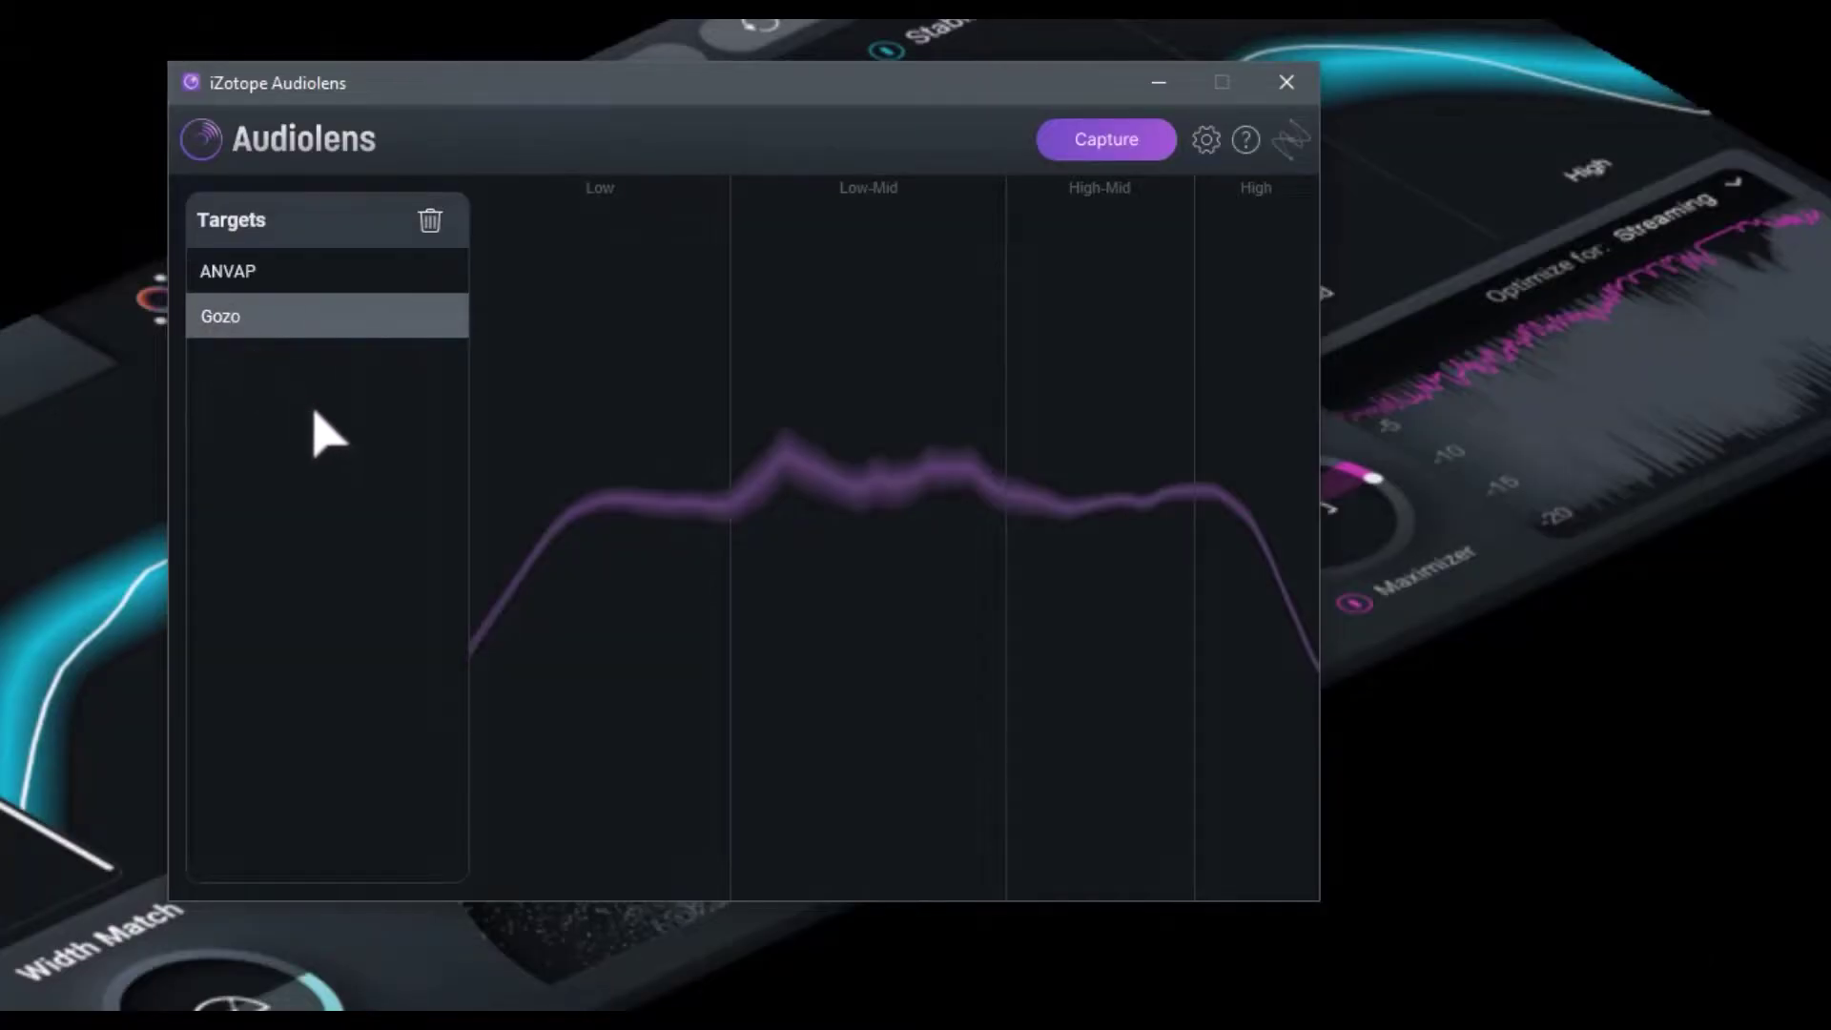
double_click(245, 329)
left_click_drag(271, 314, 156, 348)
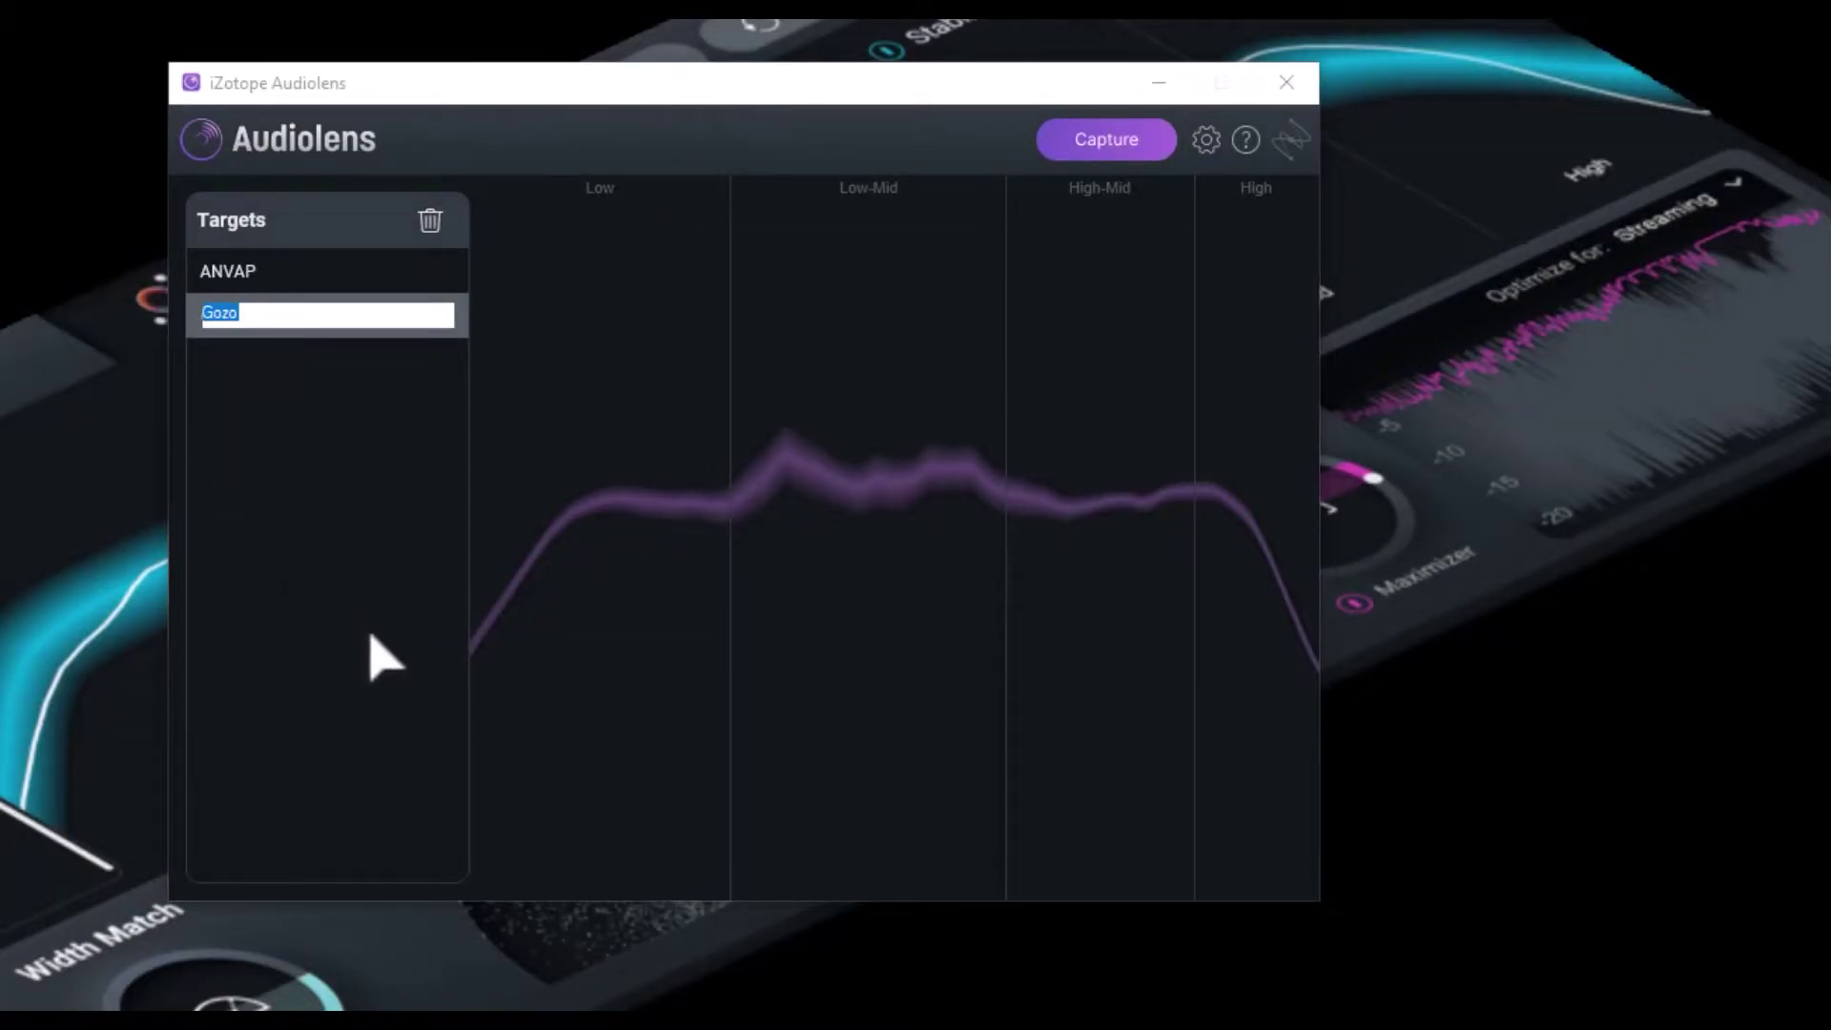
left_click(775, 512)
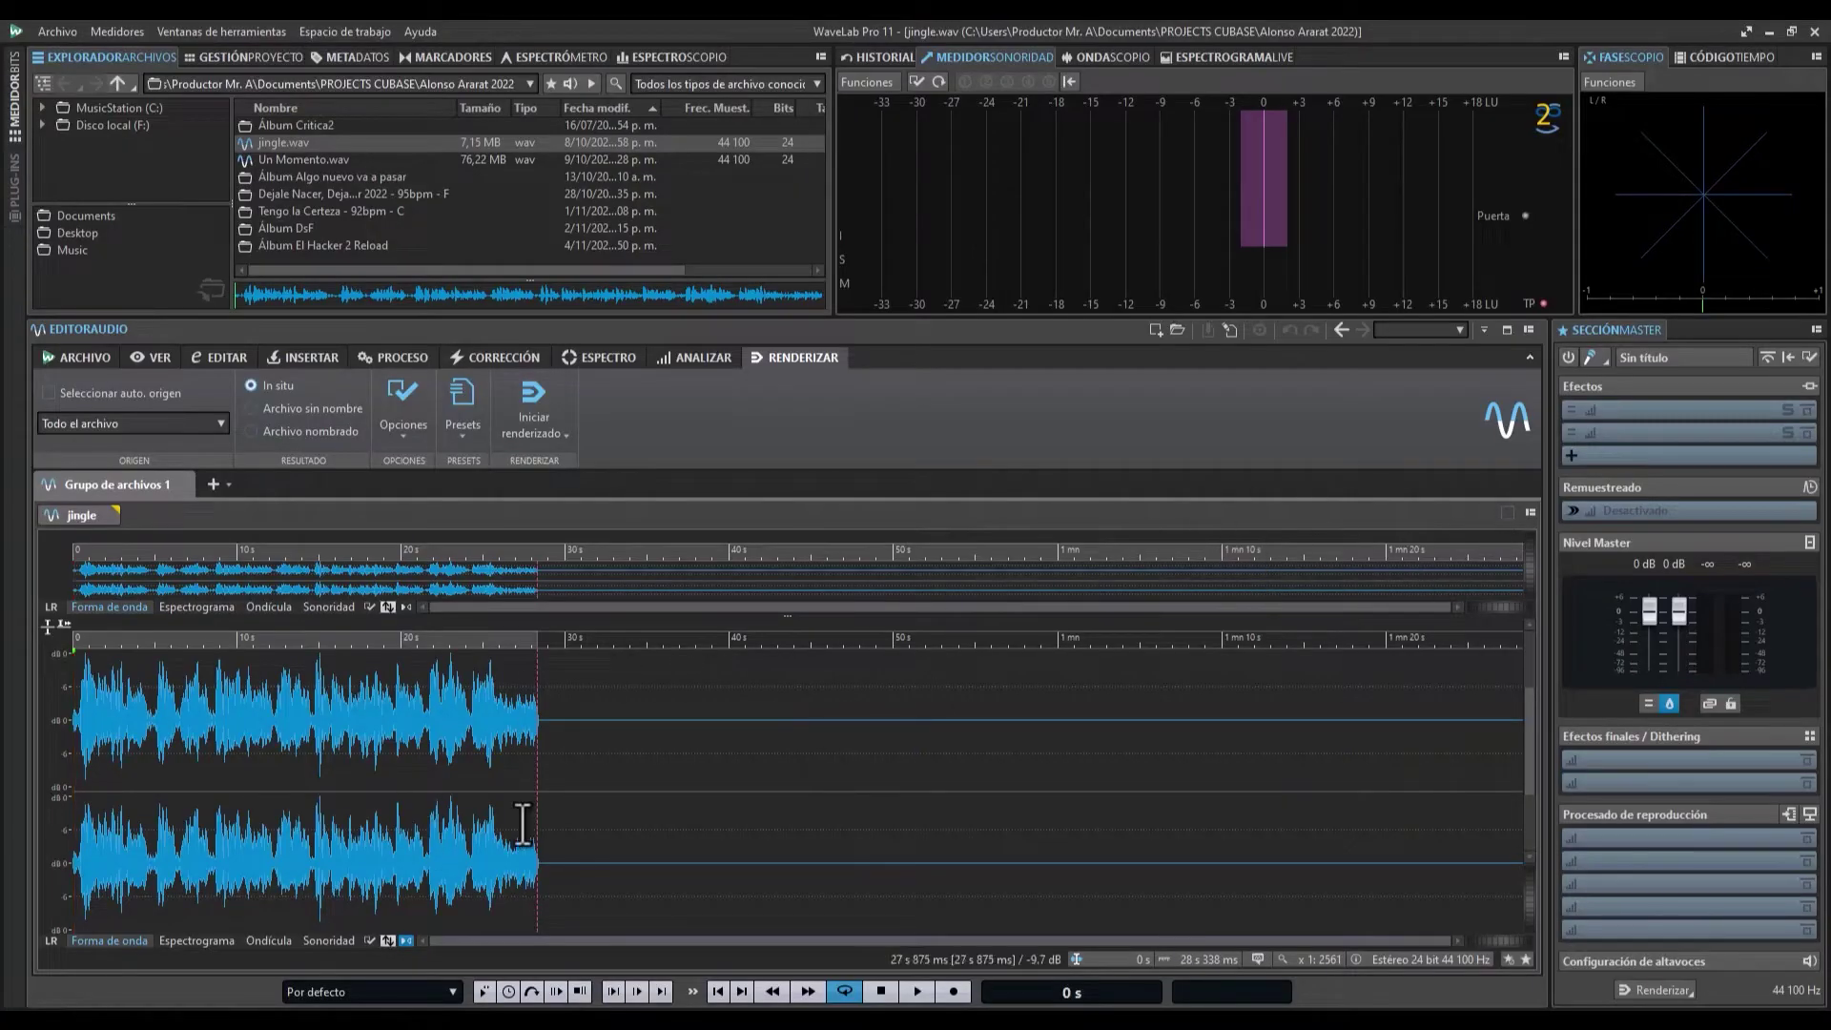
Play the jingle file in WaveLab Pro, stop playback and return the cursor to the start
left_click(906, 1000)
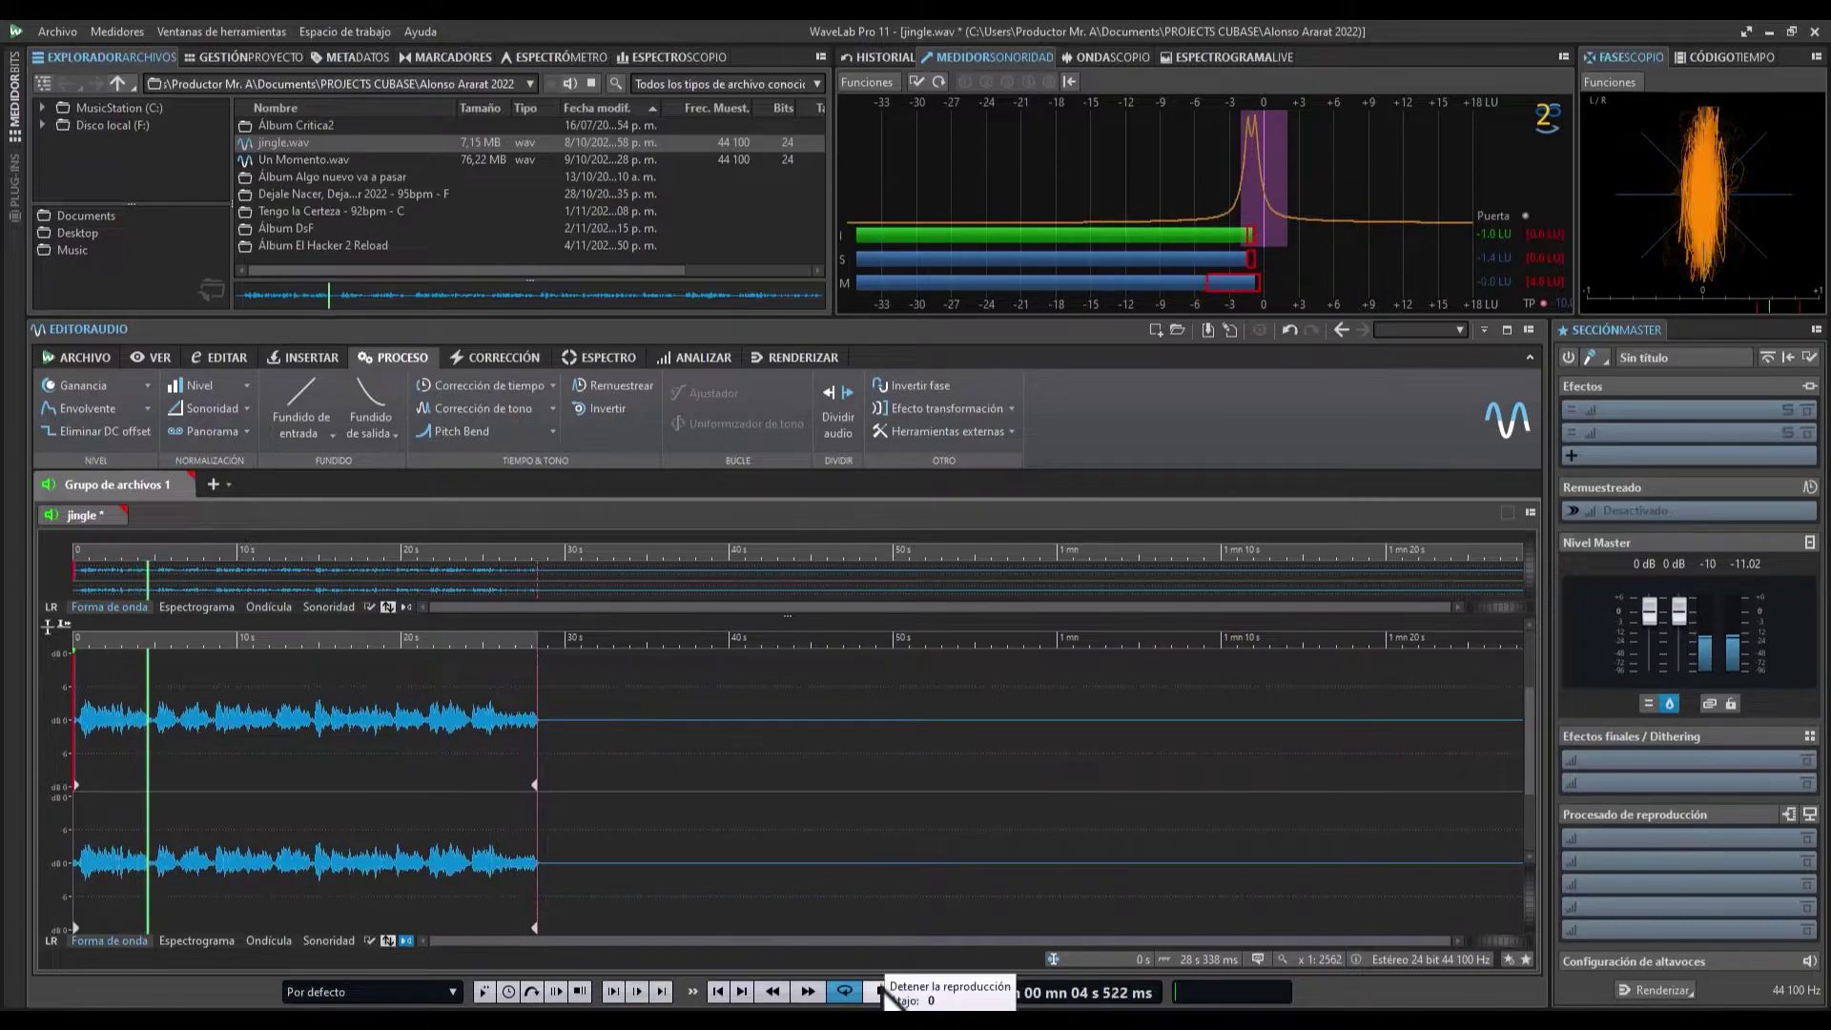
left_click(880, 992)
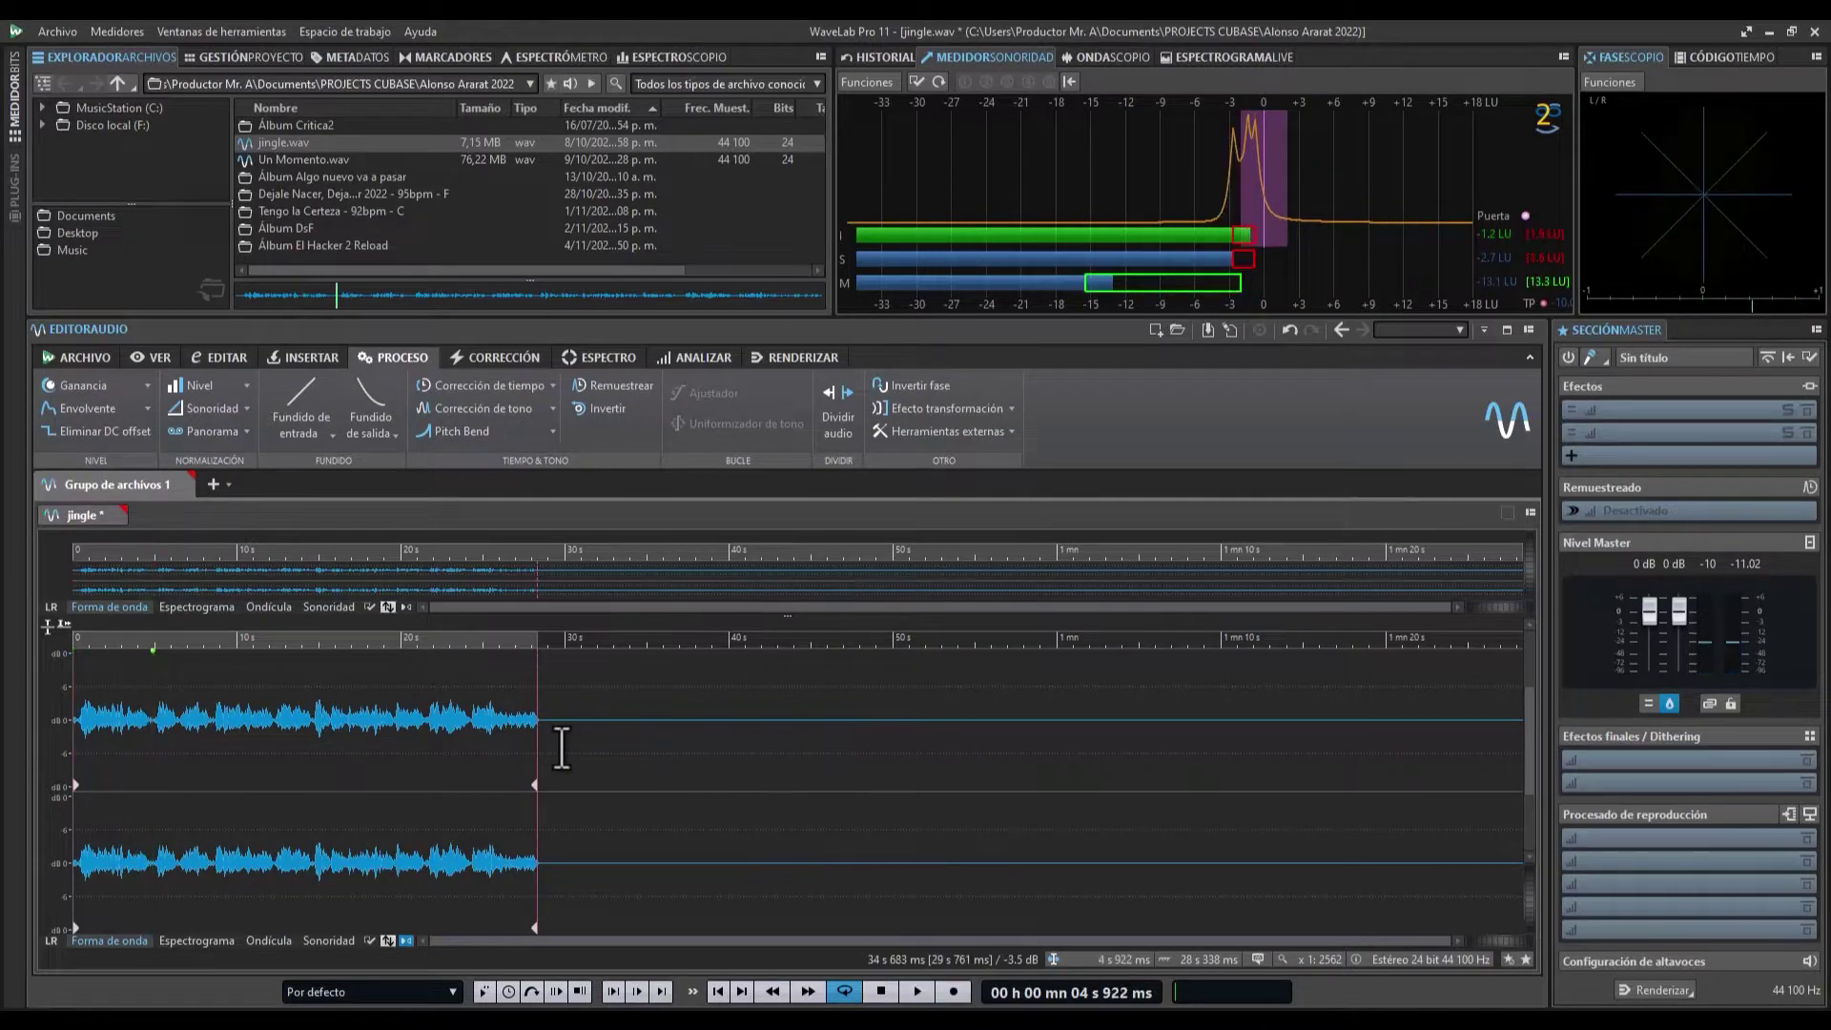
left_click(717, 992)
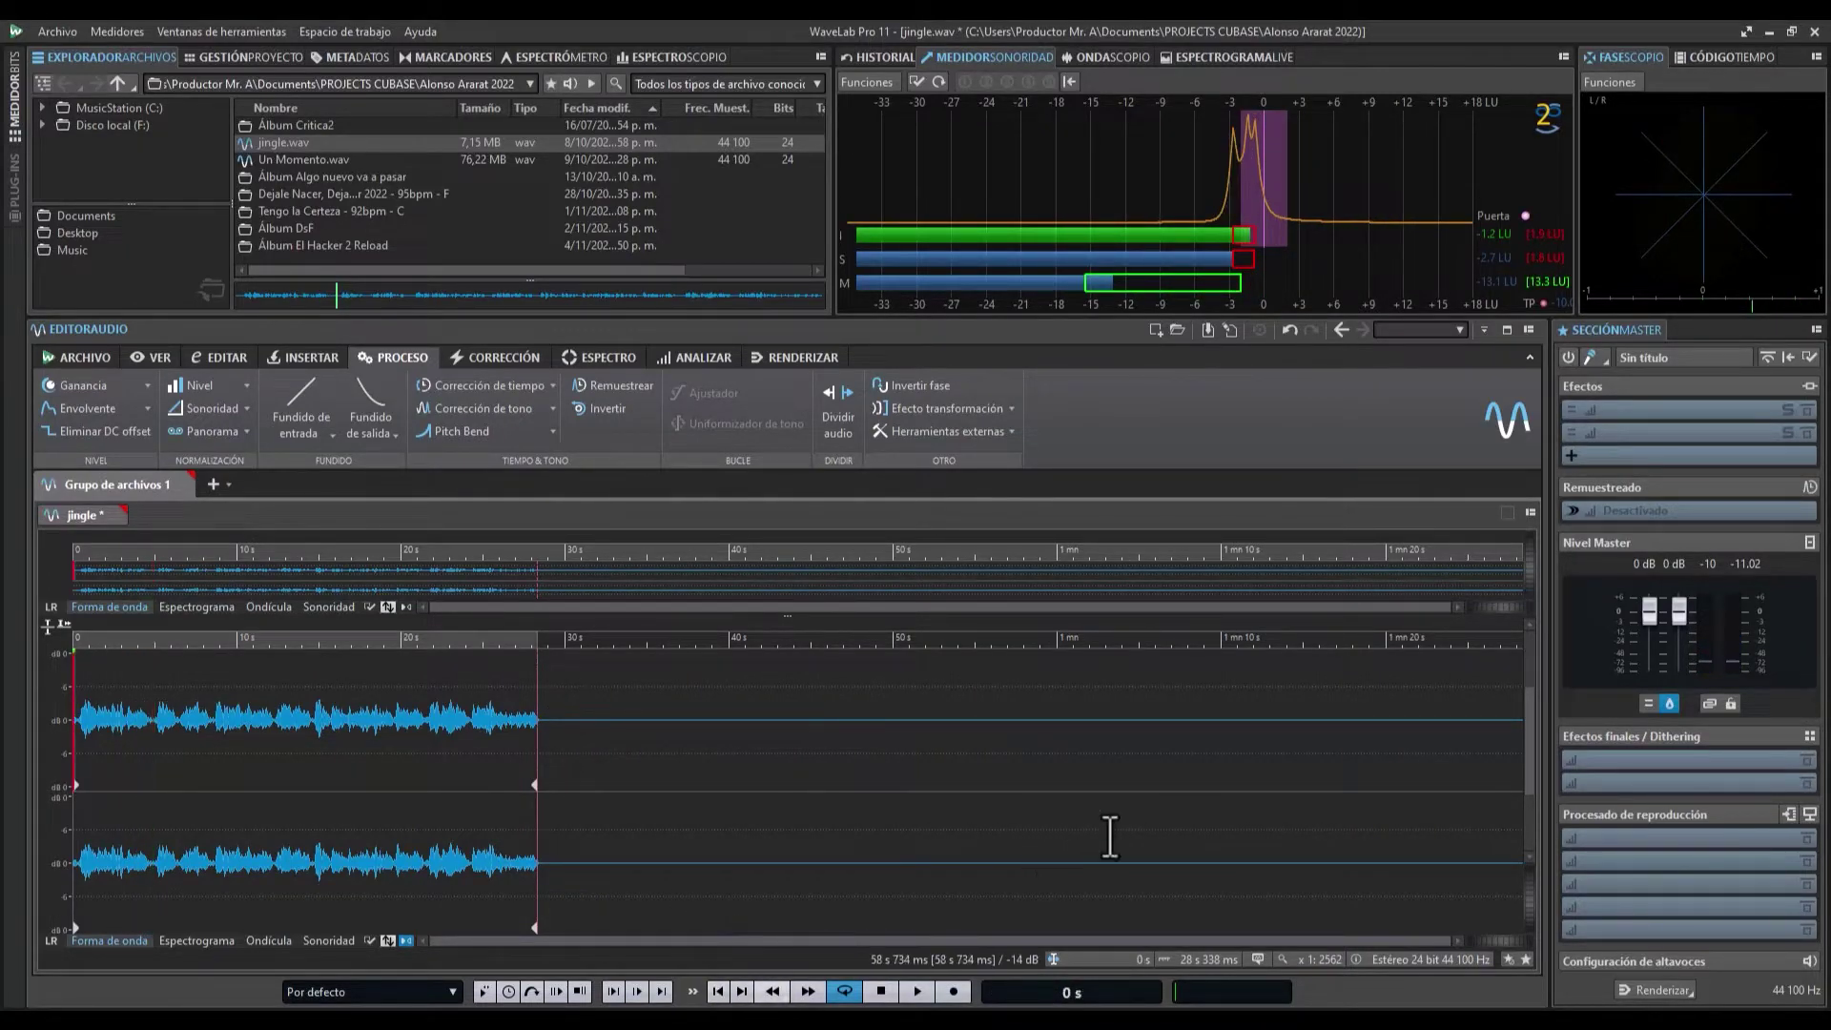
Insert the iZotope Ozone 10 plug-in into the first effect slot of the master section
left_click(1657, 408)
mouse_move(1262, 260)
mouse_move(1446, 324)
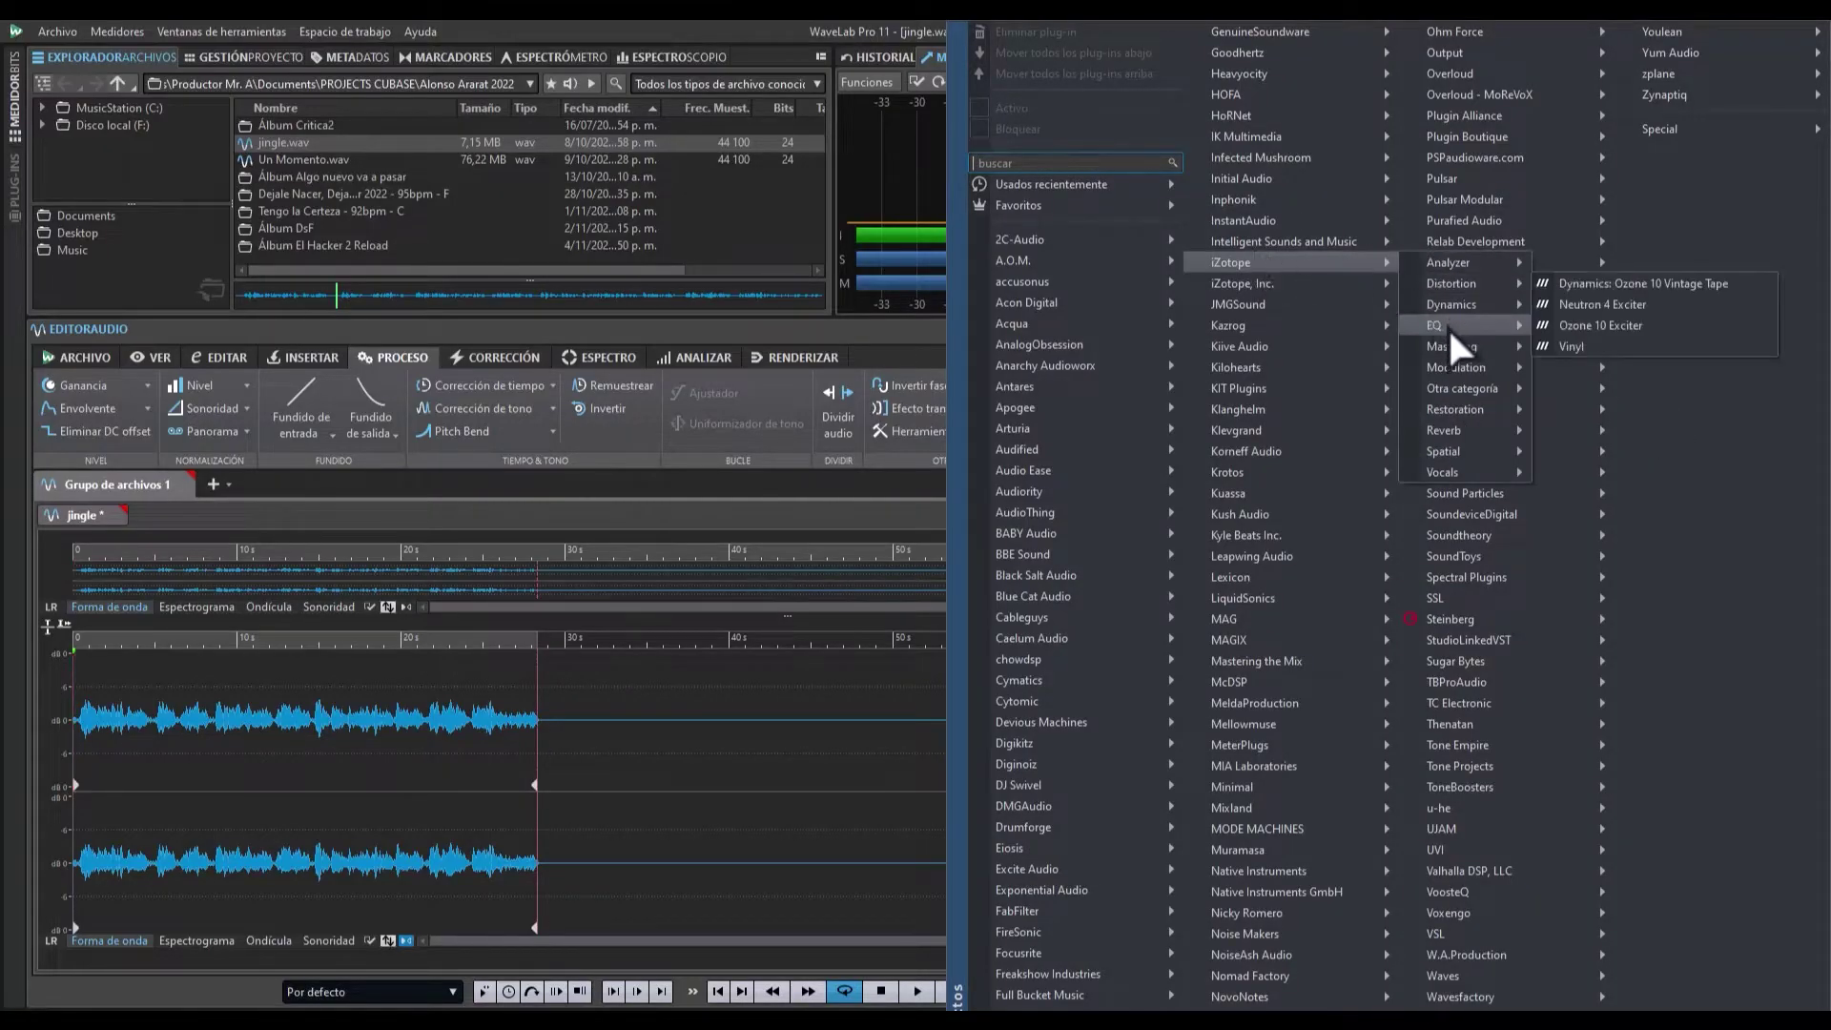
left_click(1567, 344)
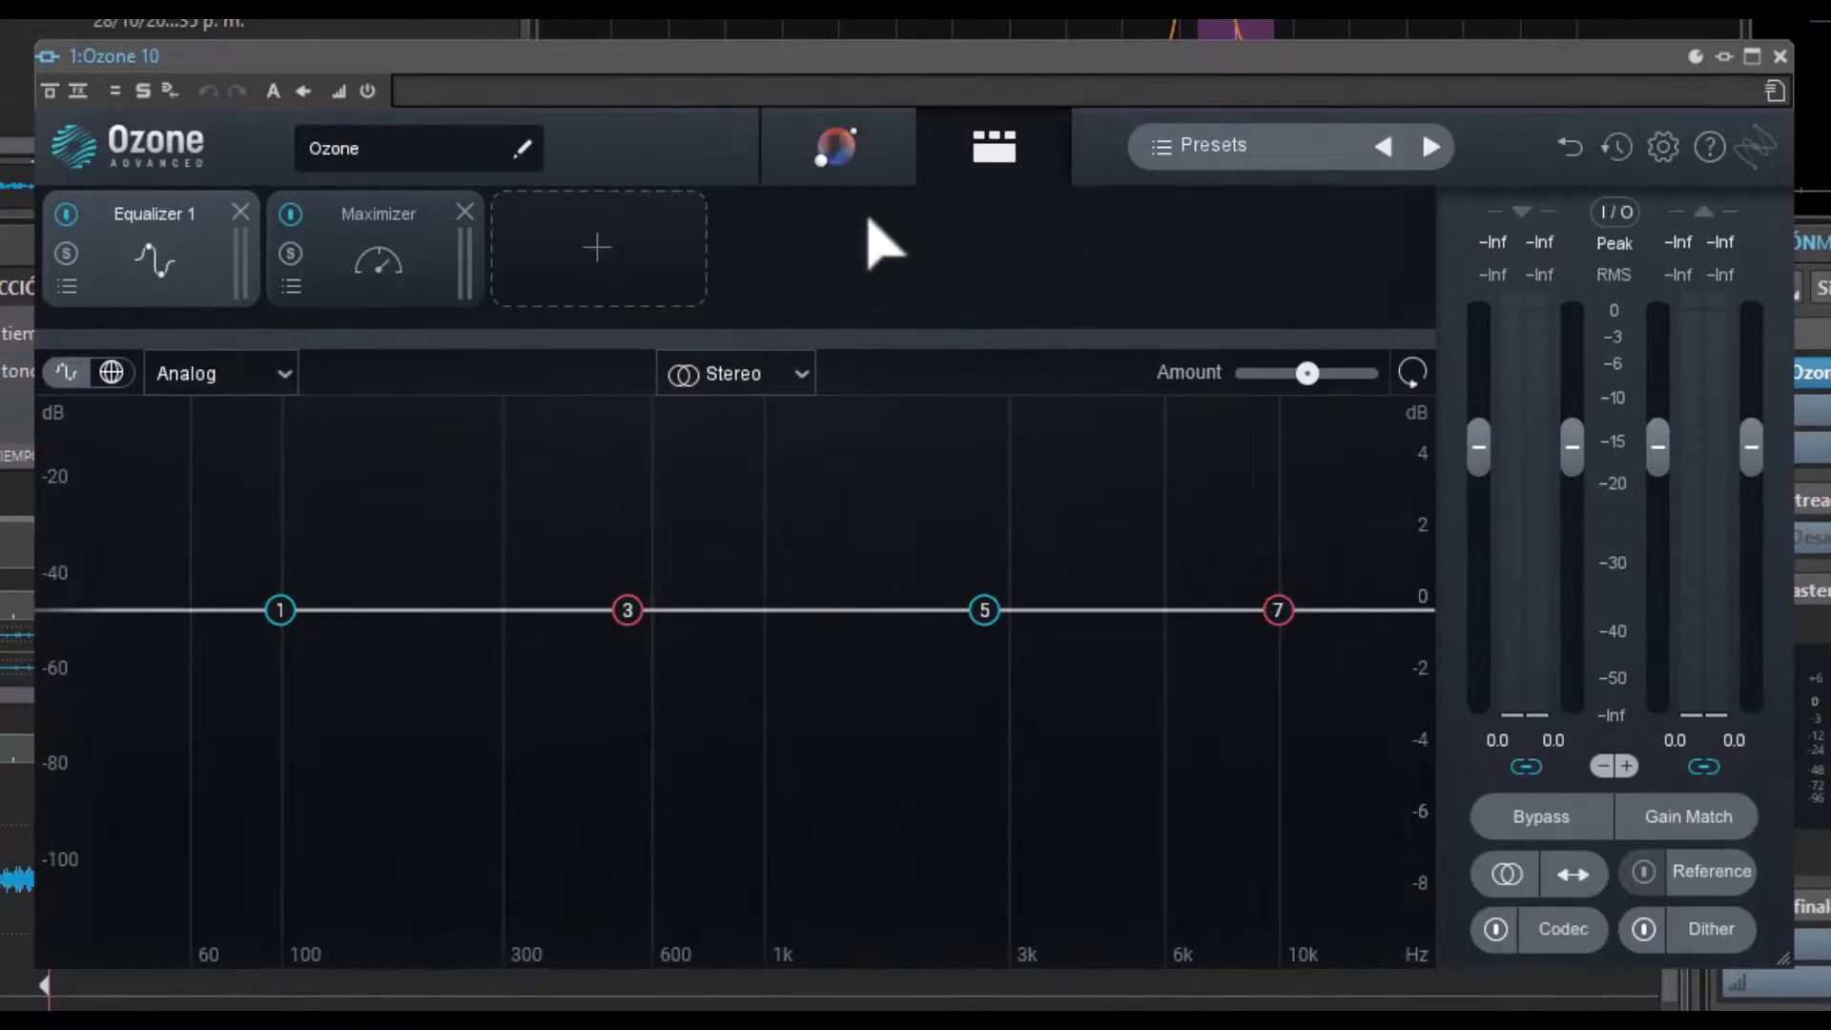
Run Ozone's assistant on the jingle and review the Stabilizer, Impact, Imager and Dynamic EQ modules of the resulting chain
left_click(827, 167)
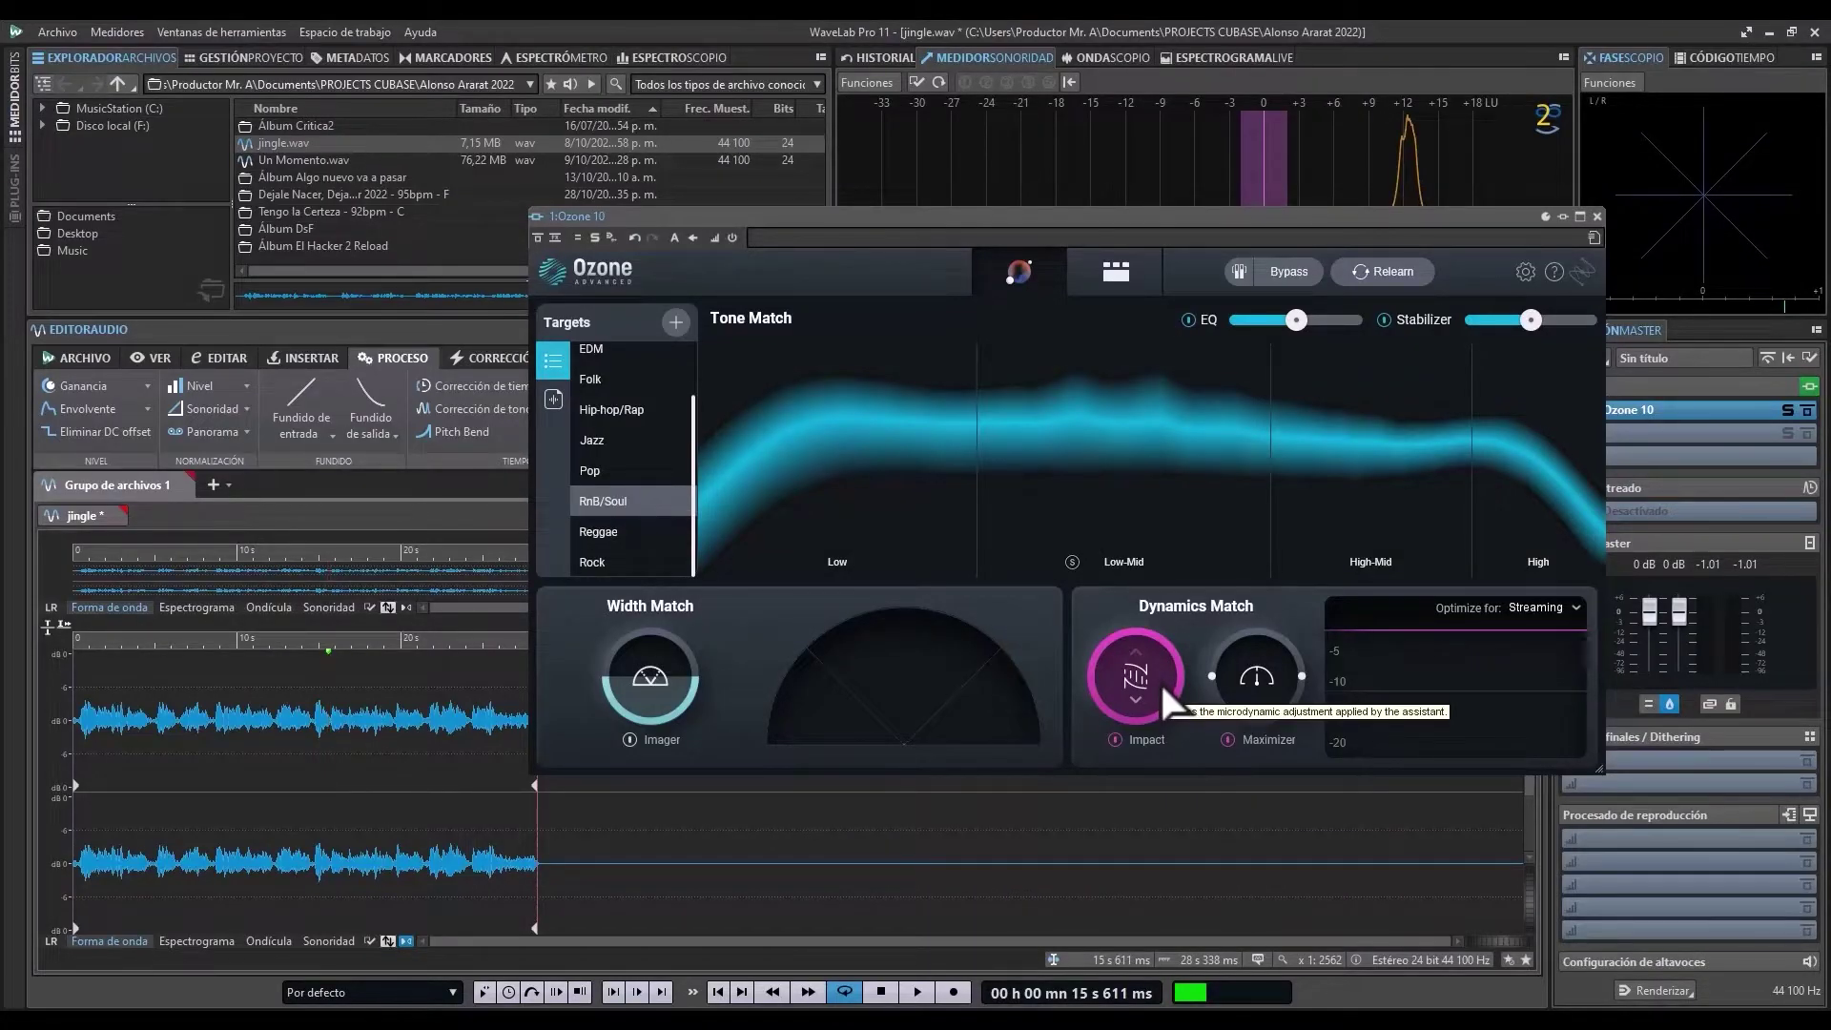
left_click(1112, 274)
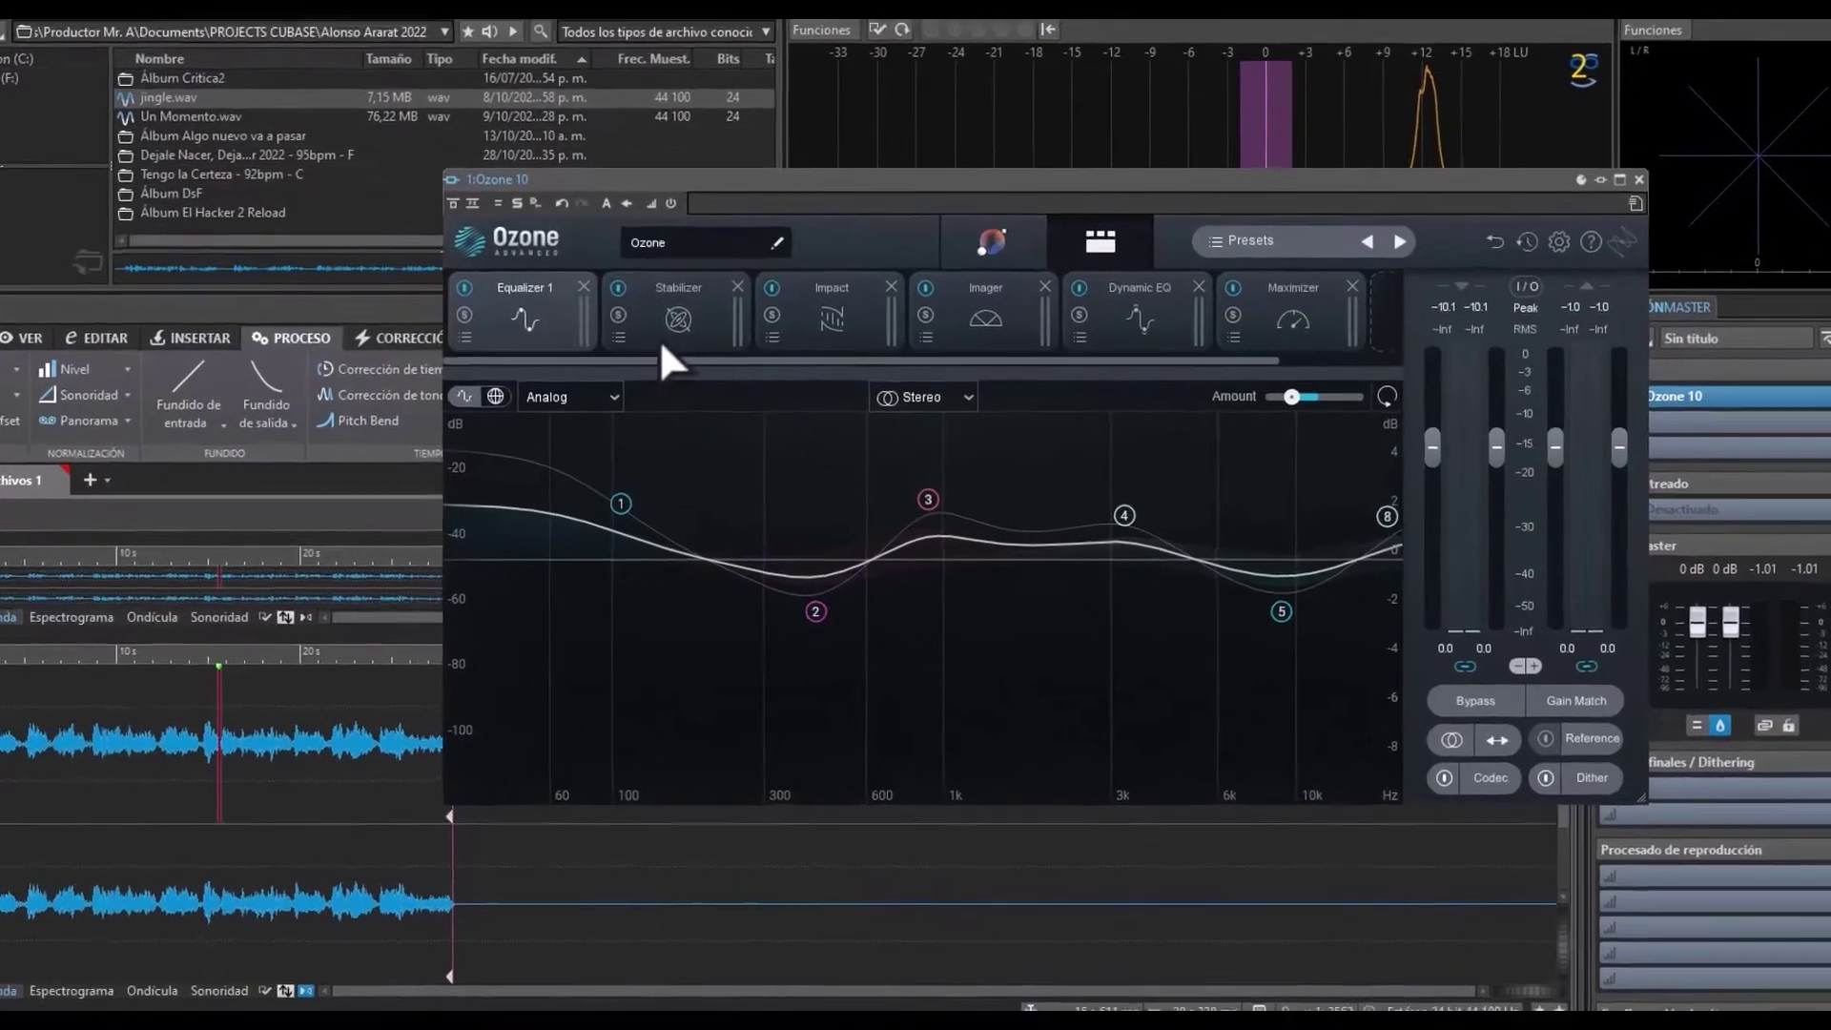
left_click(669, 341)
left_click(848, 339)
left_click(1010, 338)
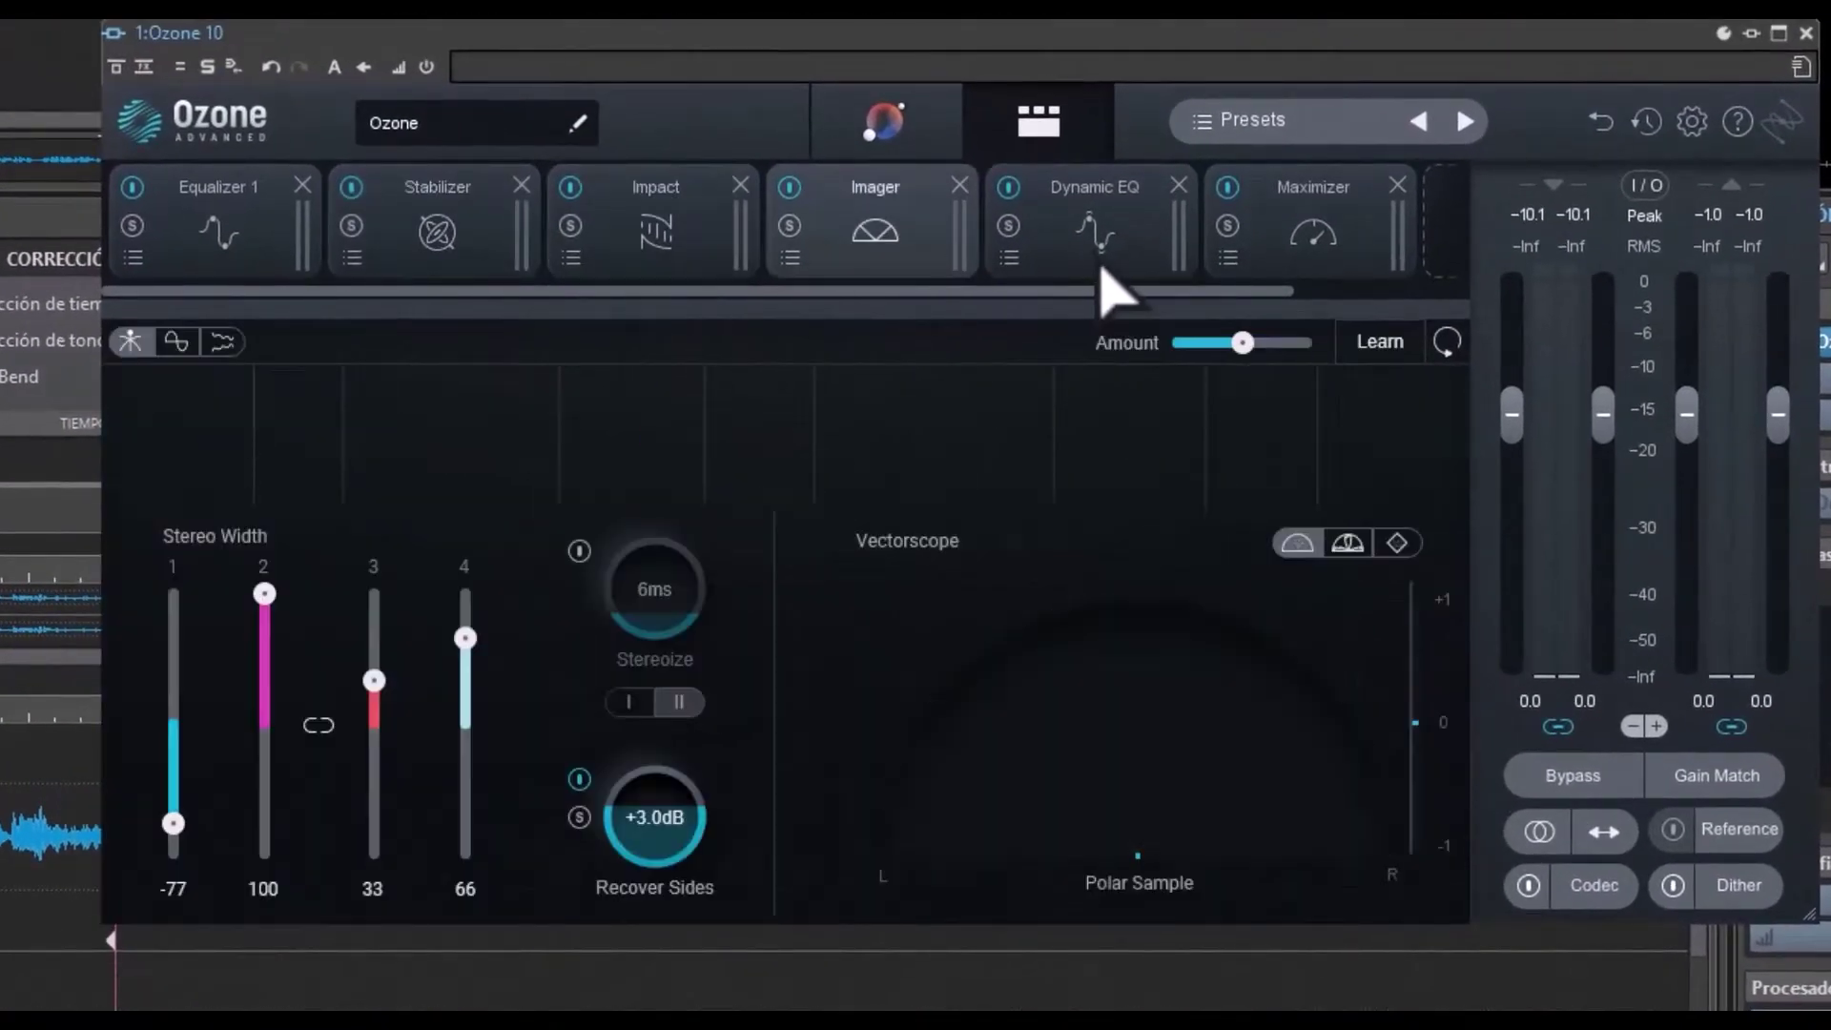
left_click(1101, 269)
Show the custom targets in Ozone's assistant view, compare them with the target list in Audiolens, and close Audiolens
left_click(877, 127)
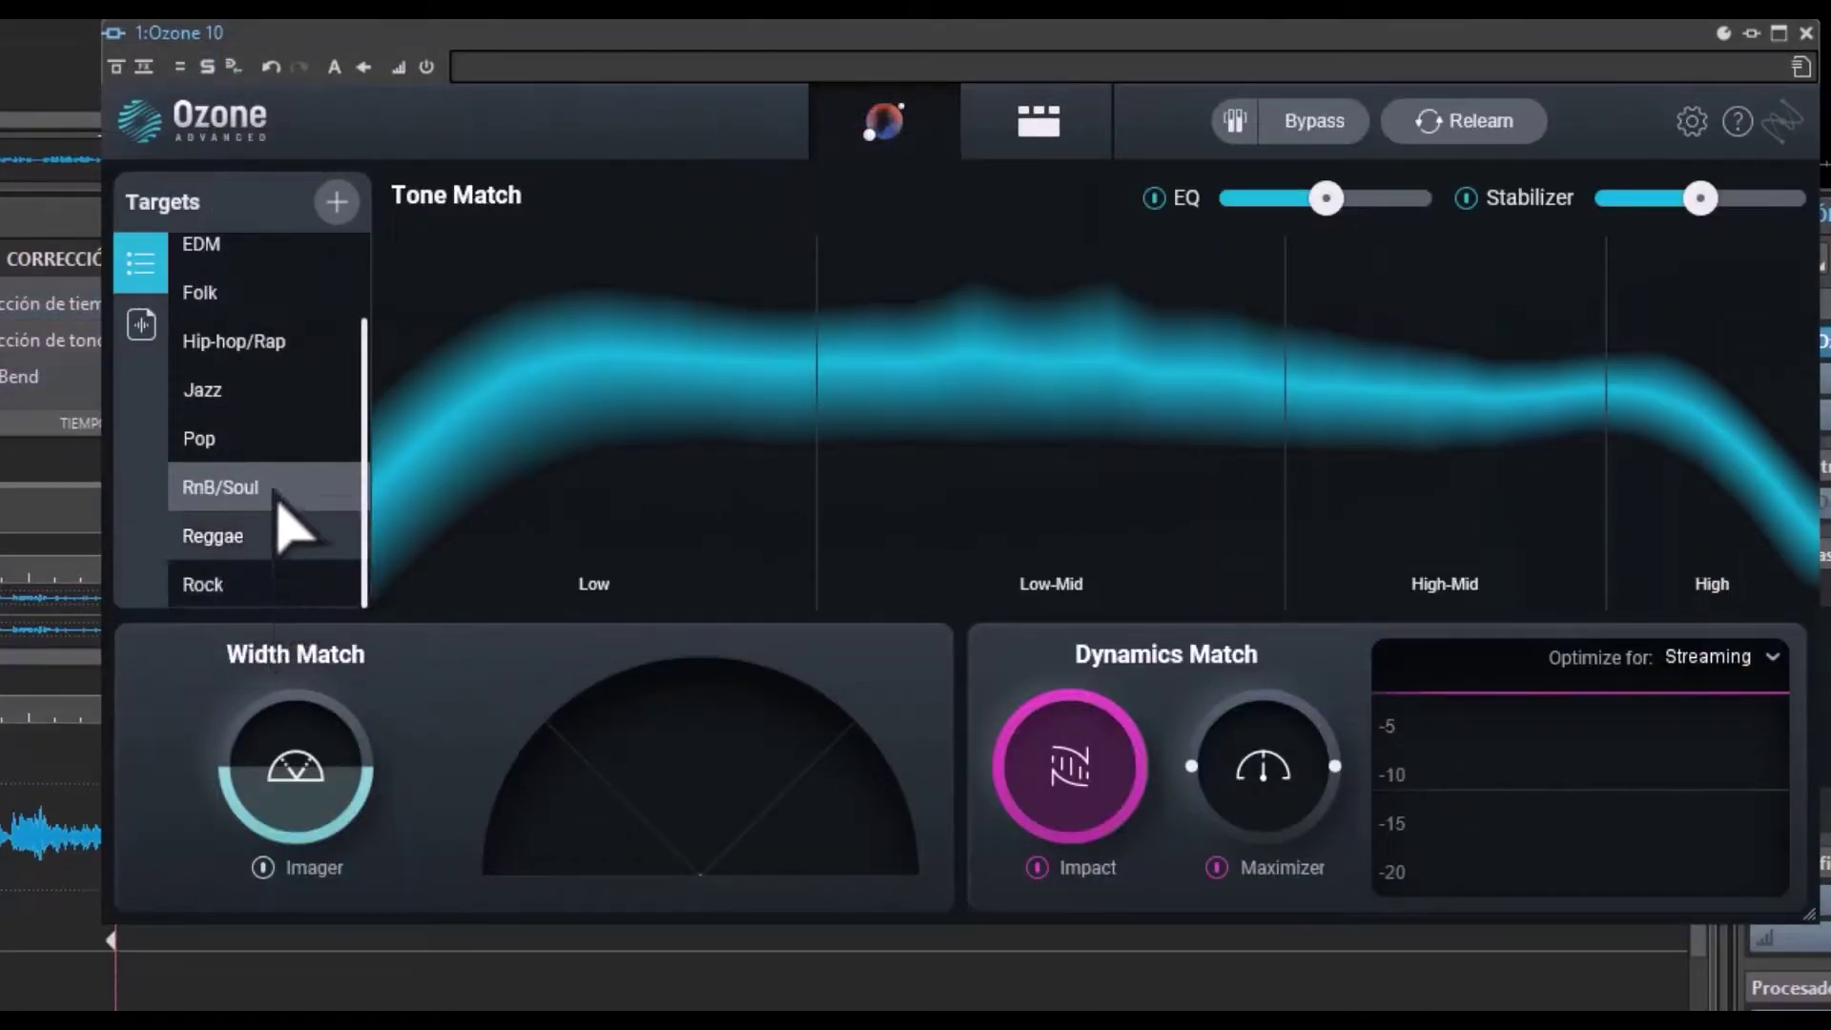
left_click(140, 326)
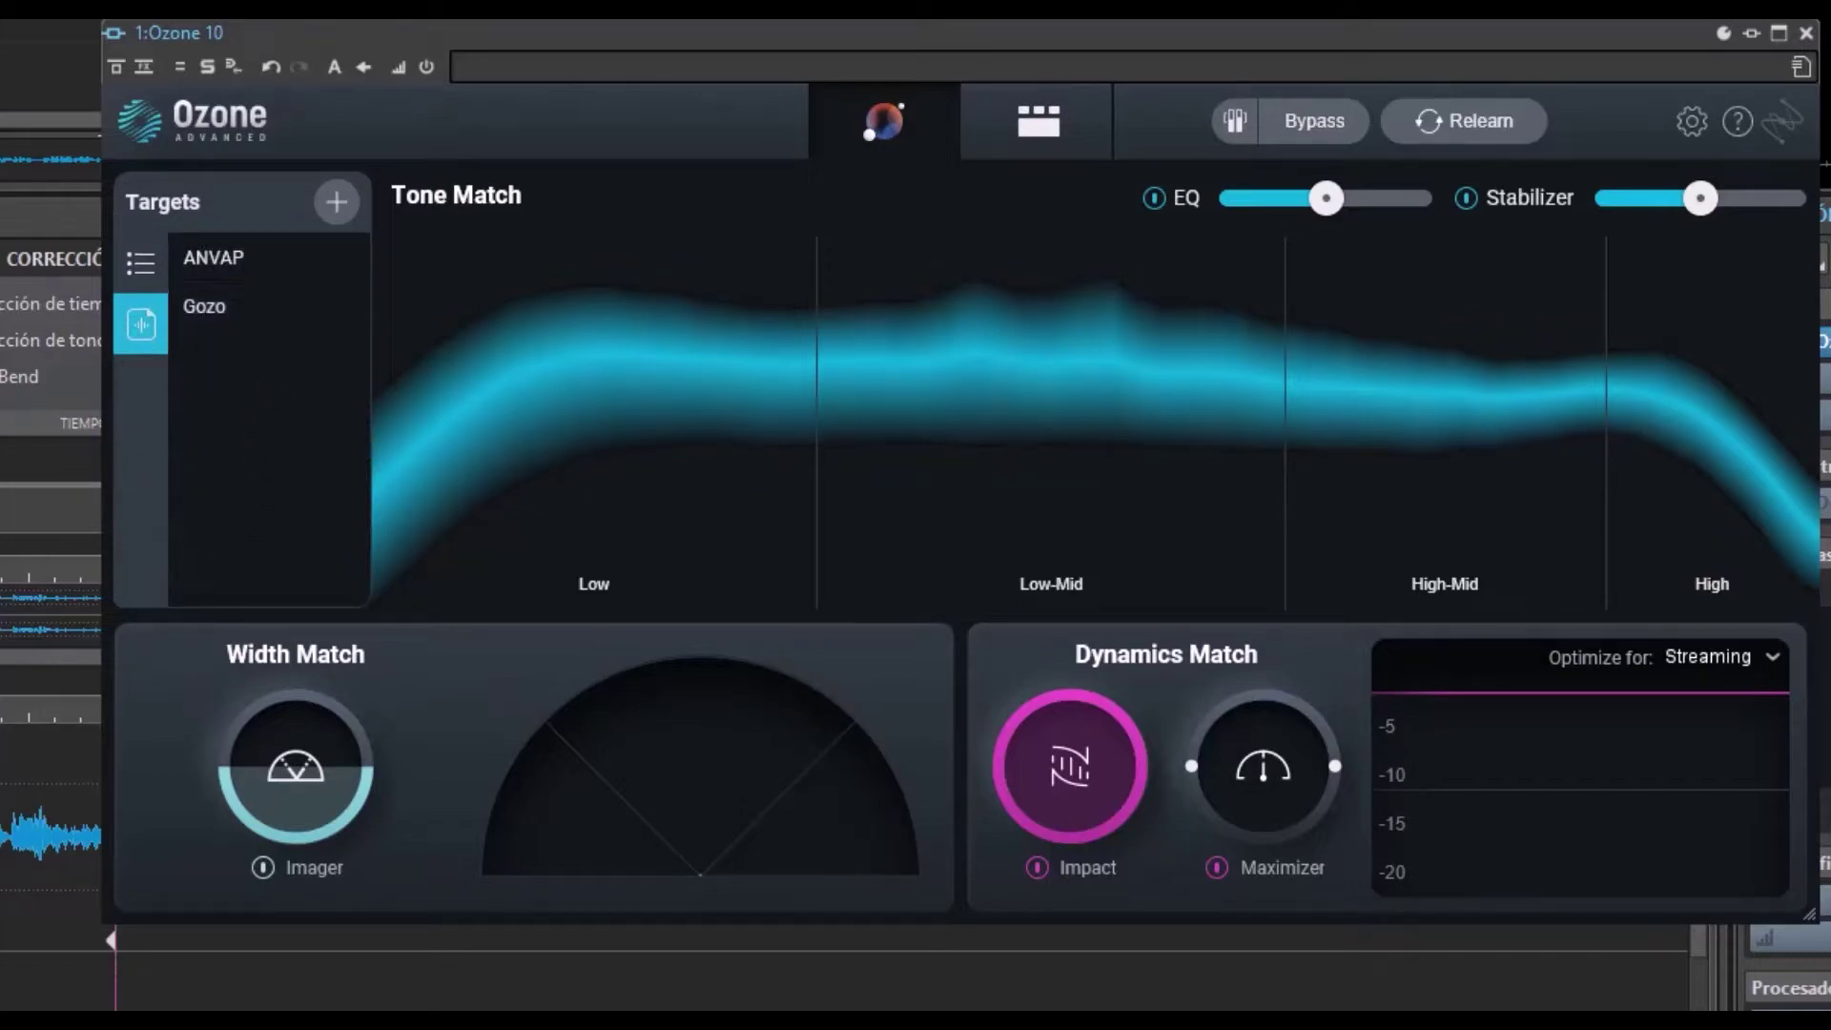
key("alt+Tab")
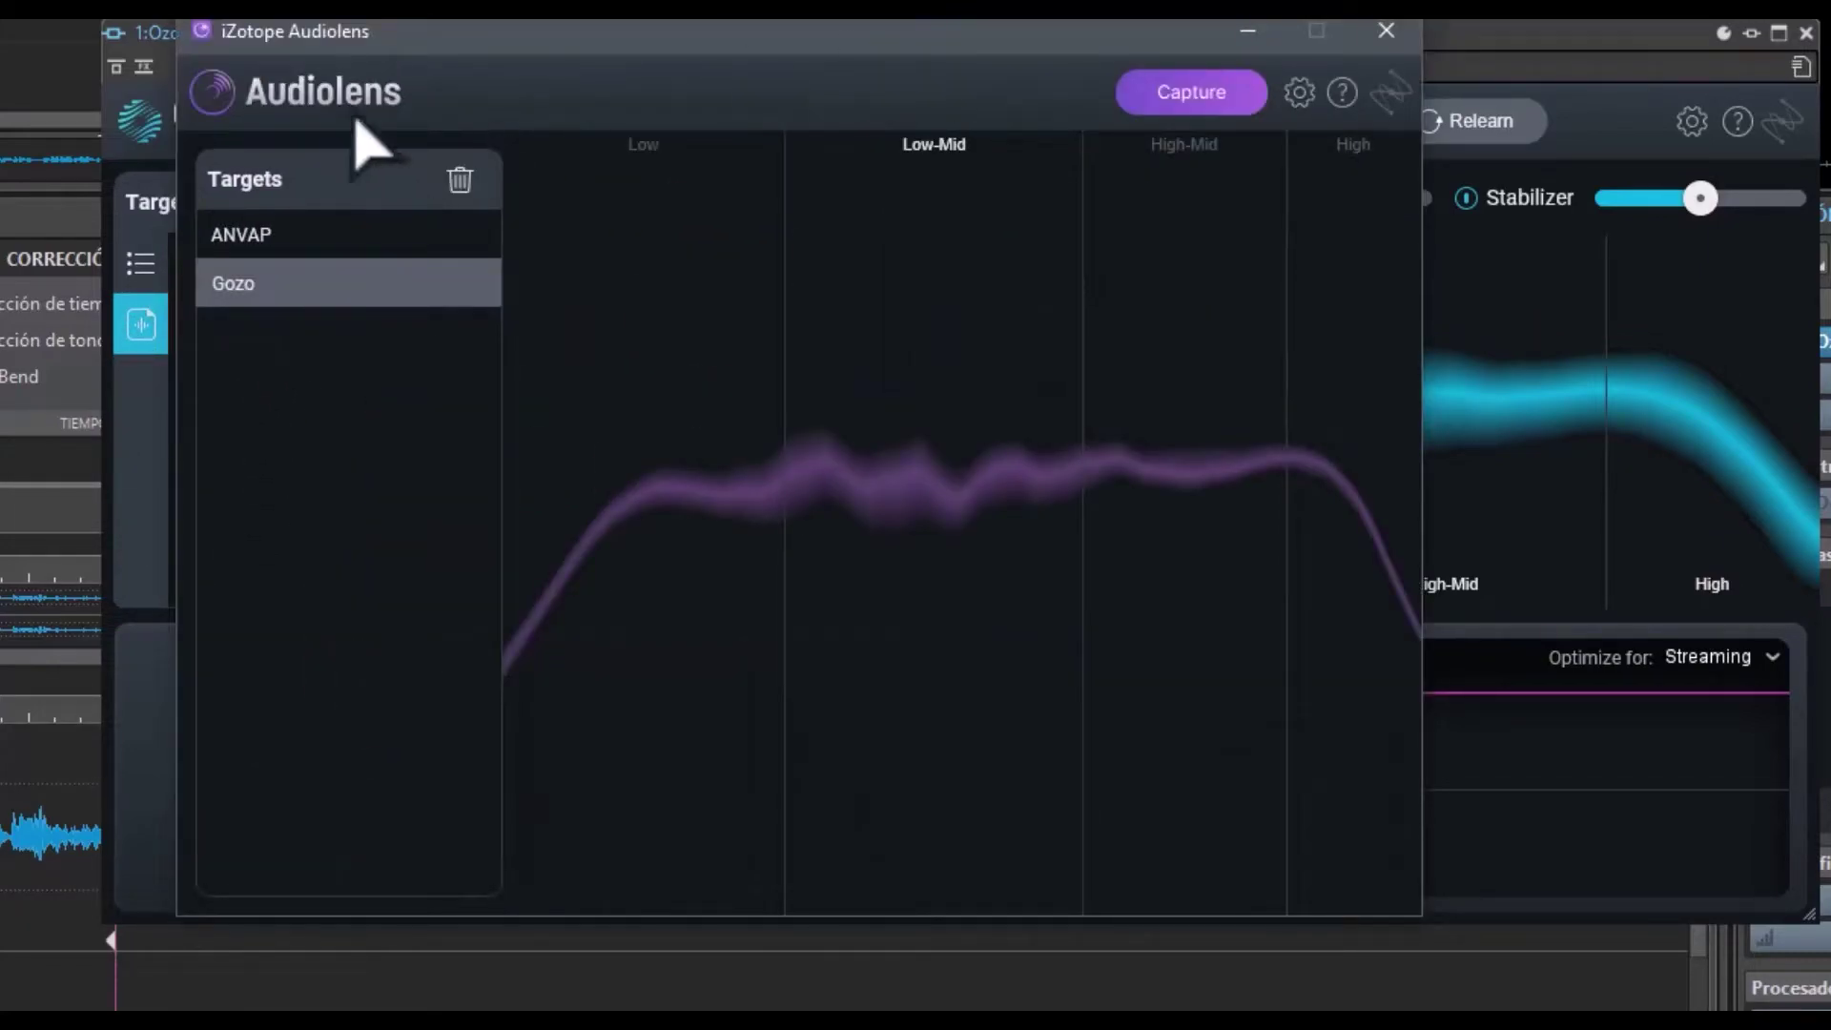
left_click_drag(421, 38, 687, 64)
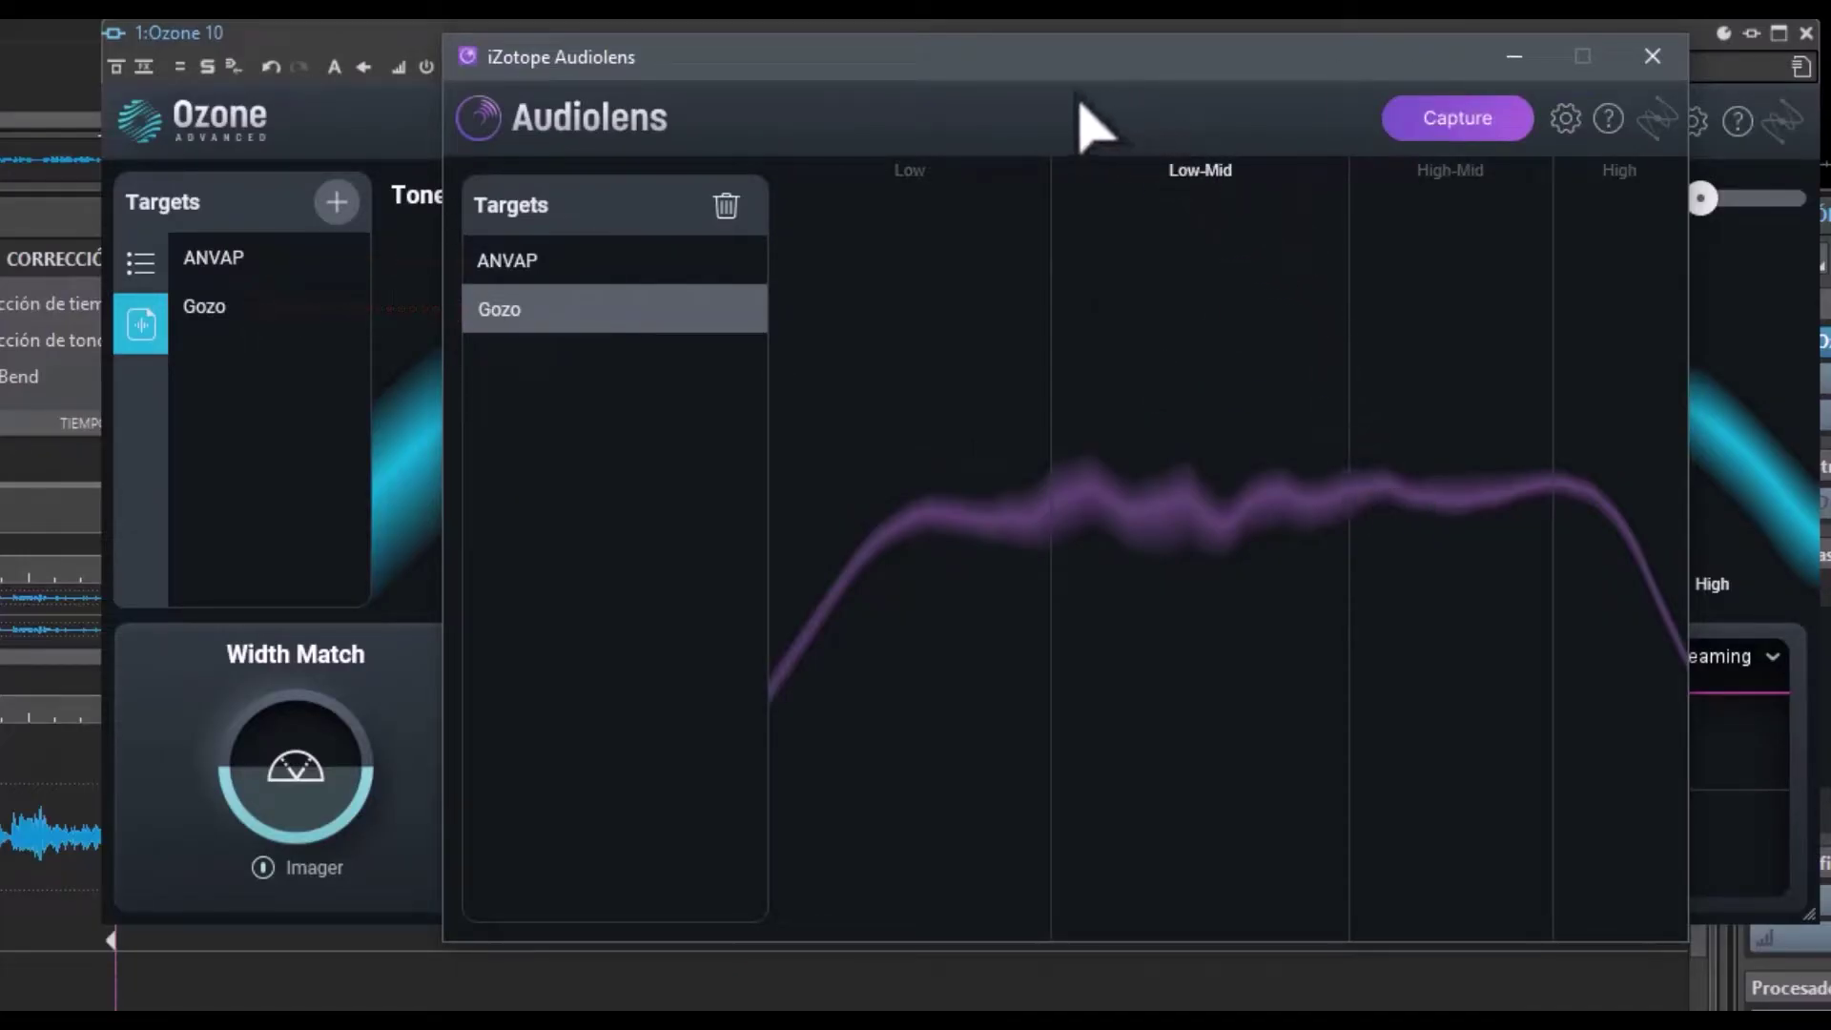
left_click_drag(1002, 69, 1025, 56)
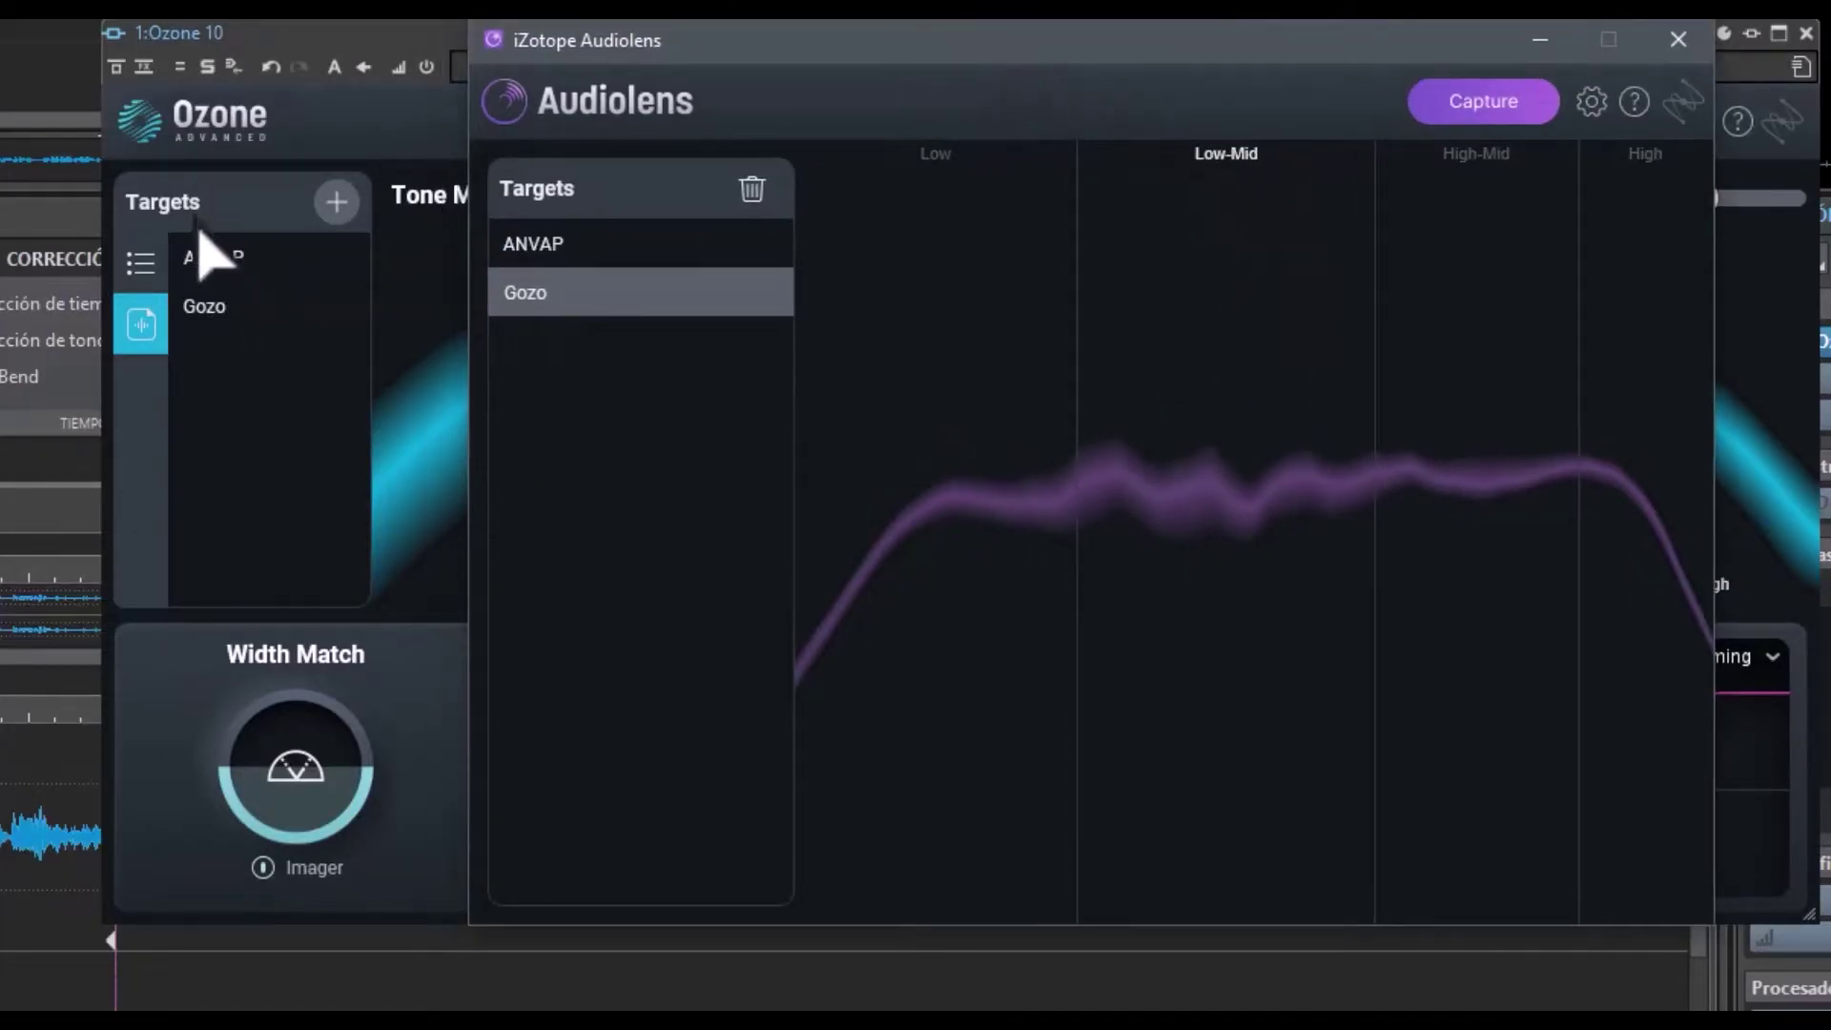
left_click(1676, 40)
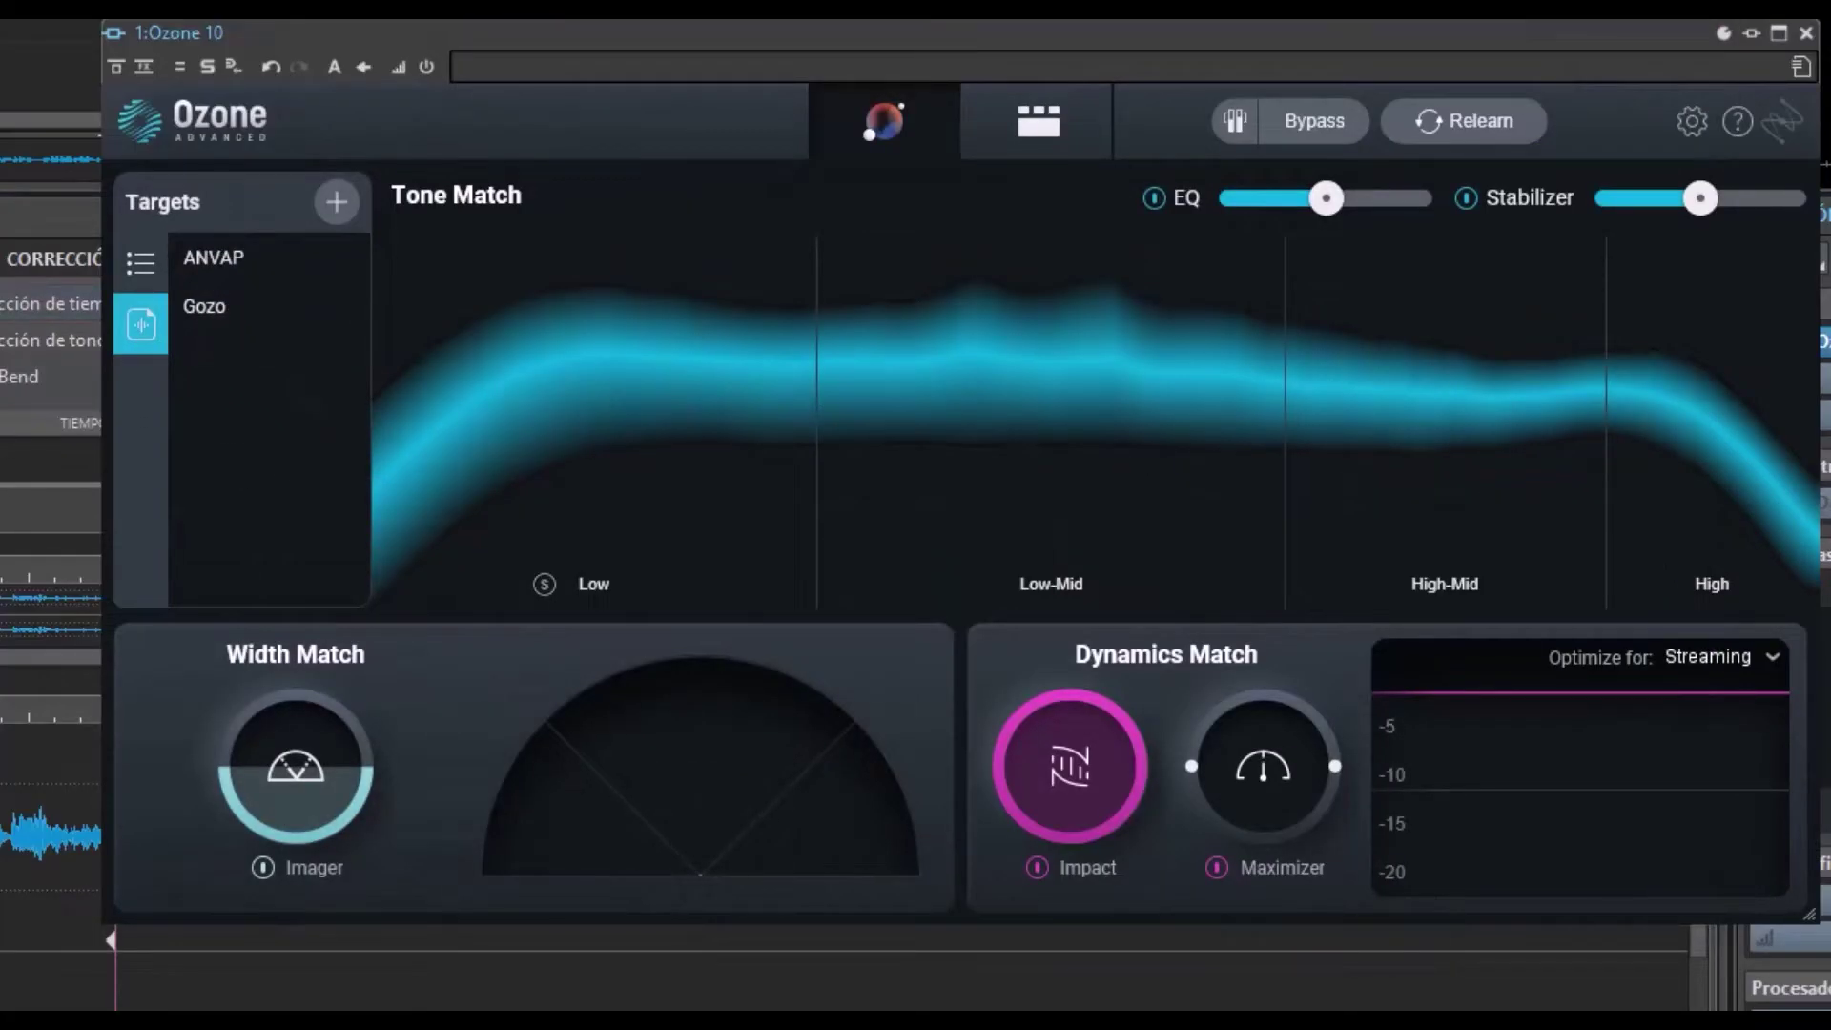
Apply the Gozo custom target and compare the jingle with and without Ozone's processing, leaving bypass off
left_click(216, 311)
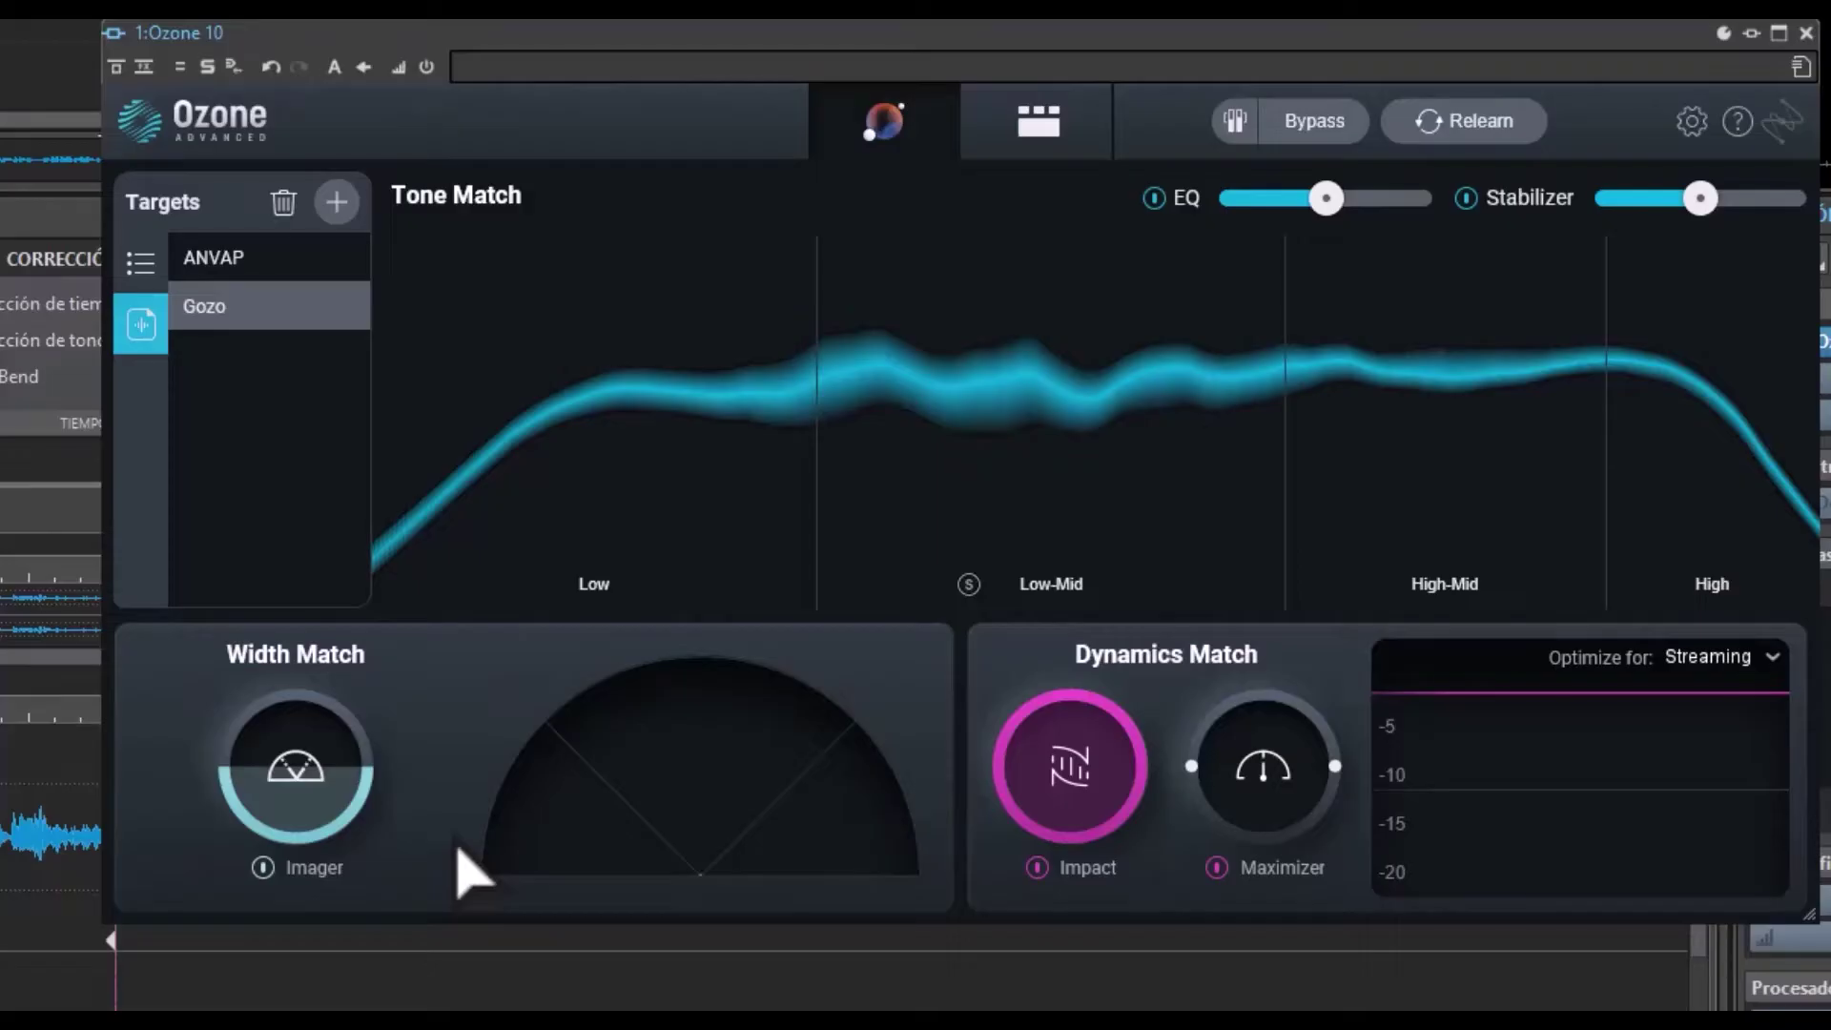
left_click(1312, 120)
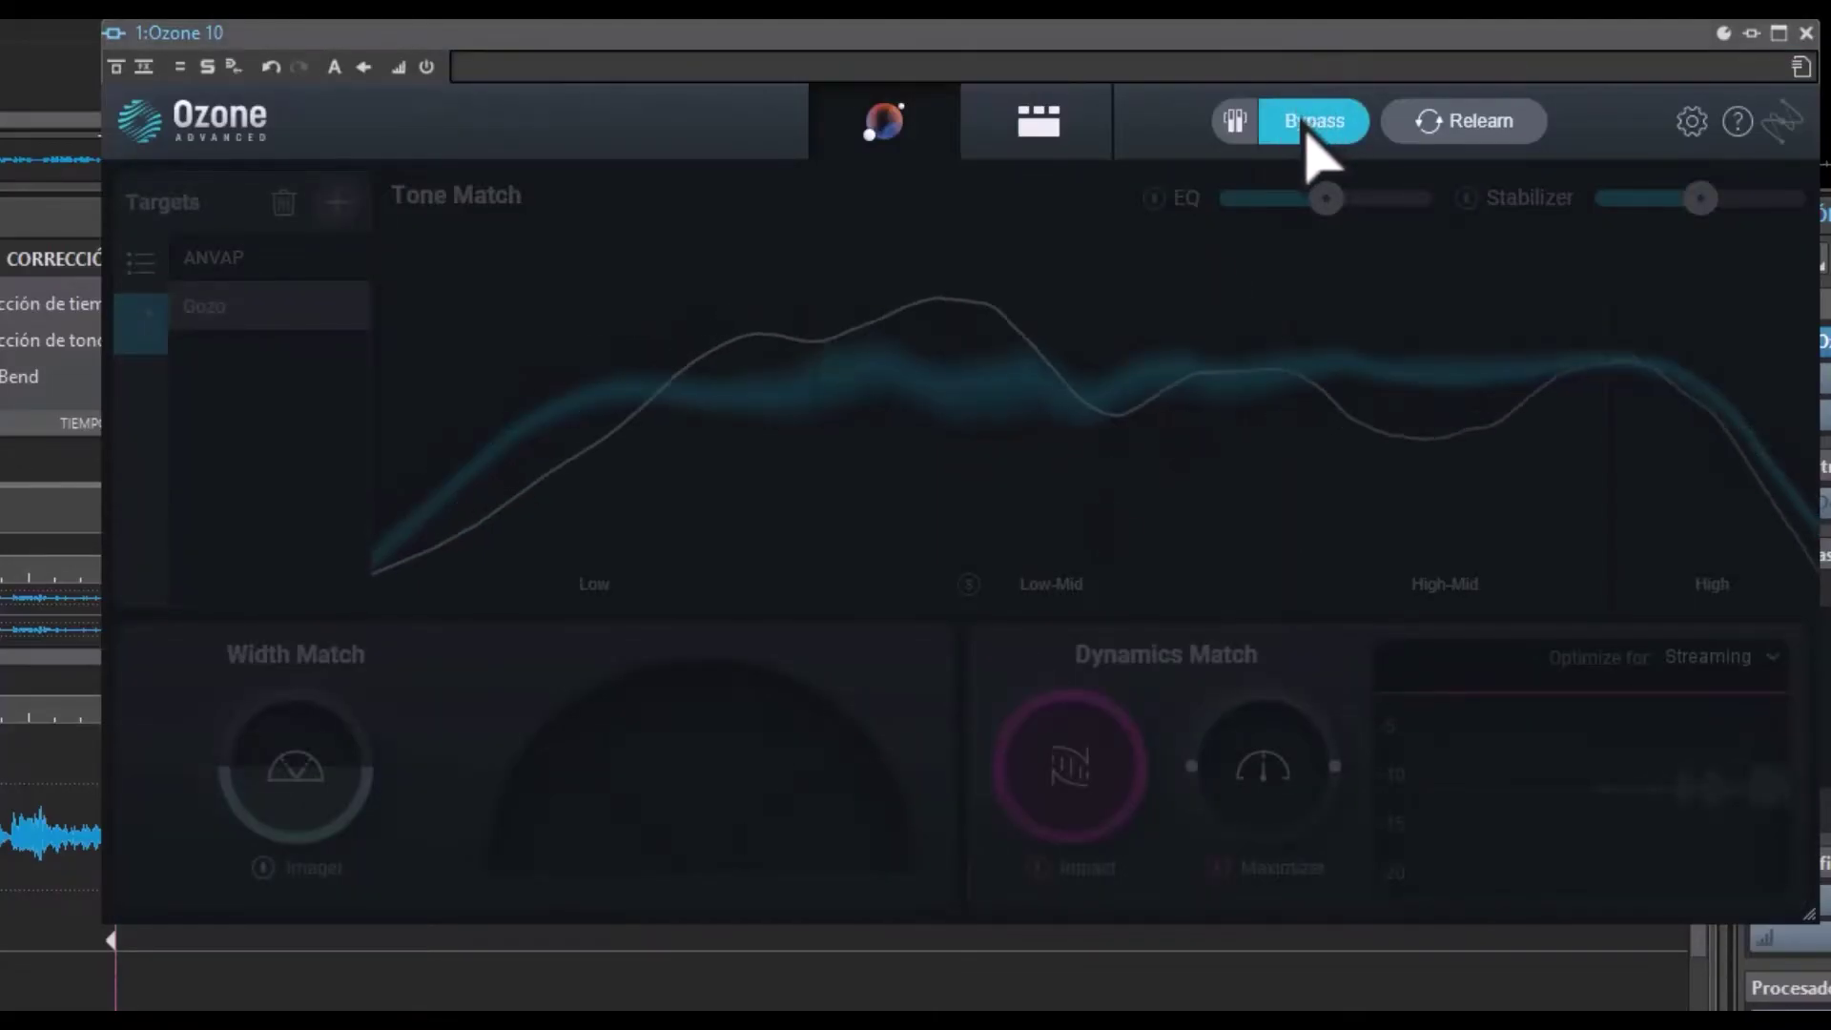
left_click(1308, 133)
left_click(1316, 126)
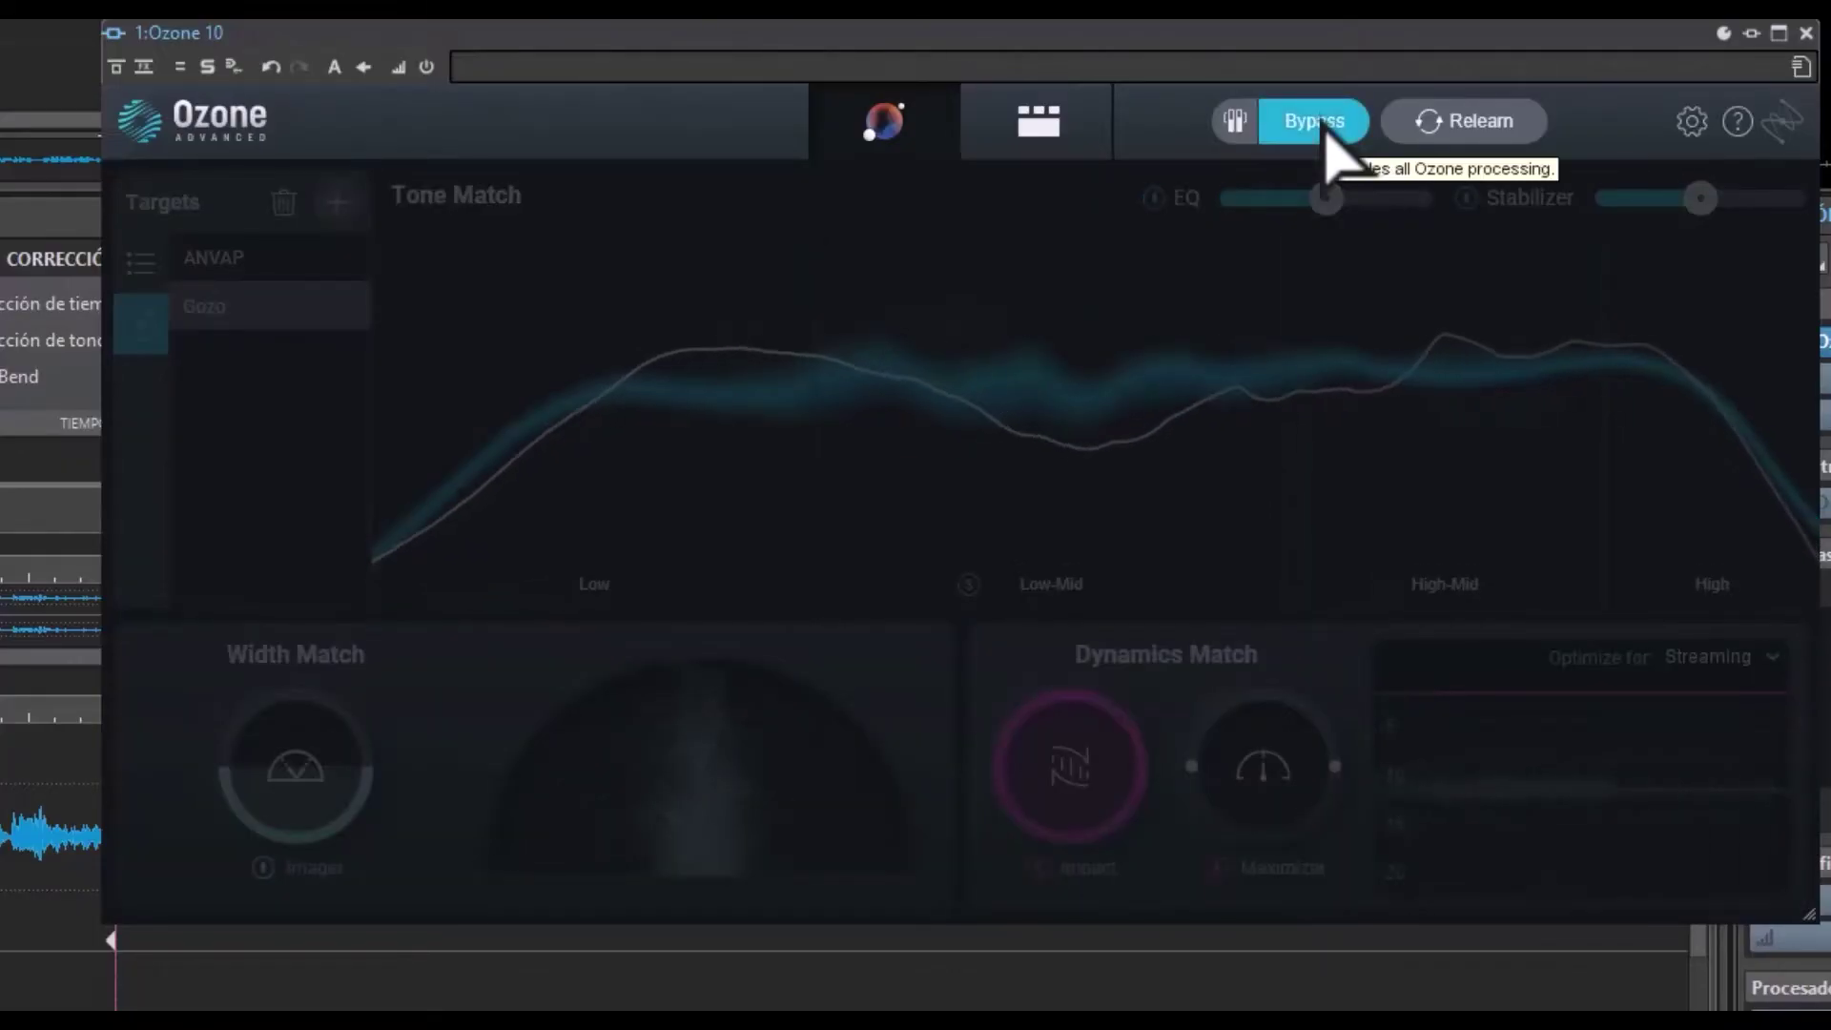
left_click(1323, 125)
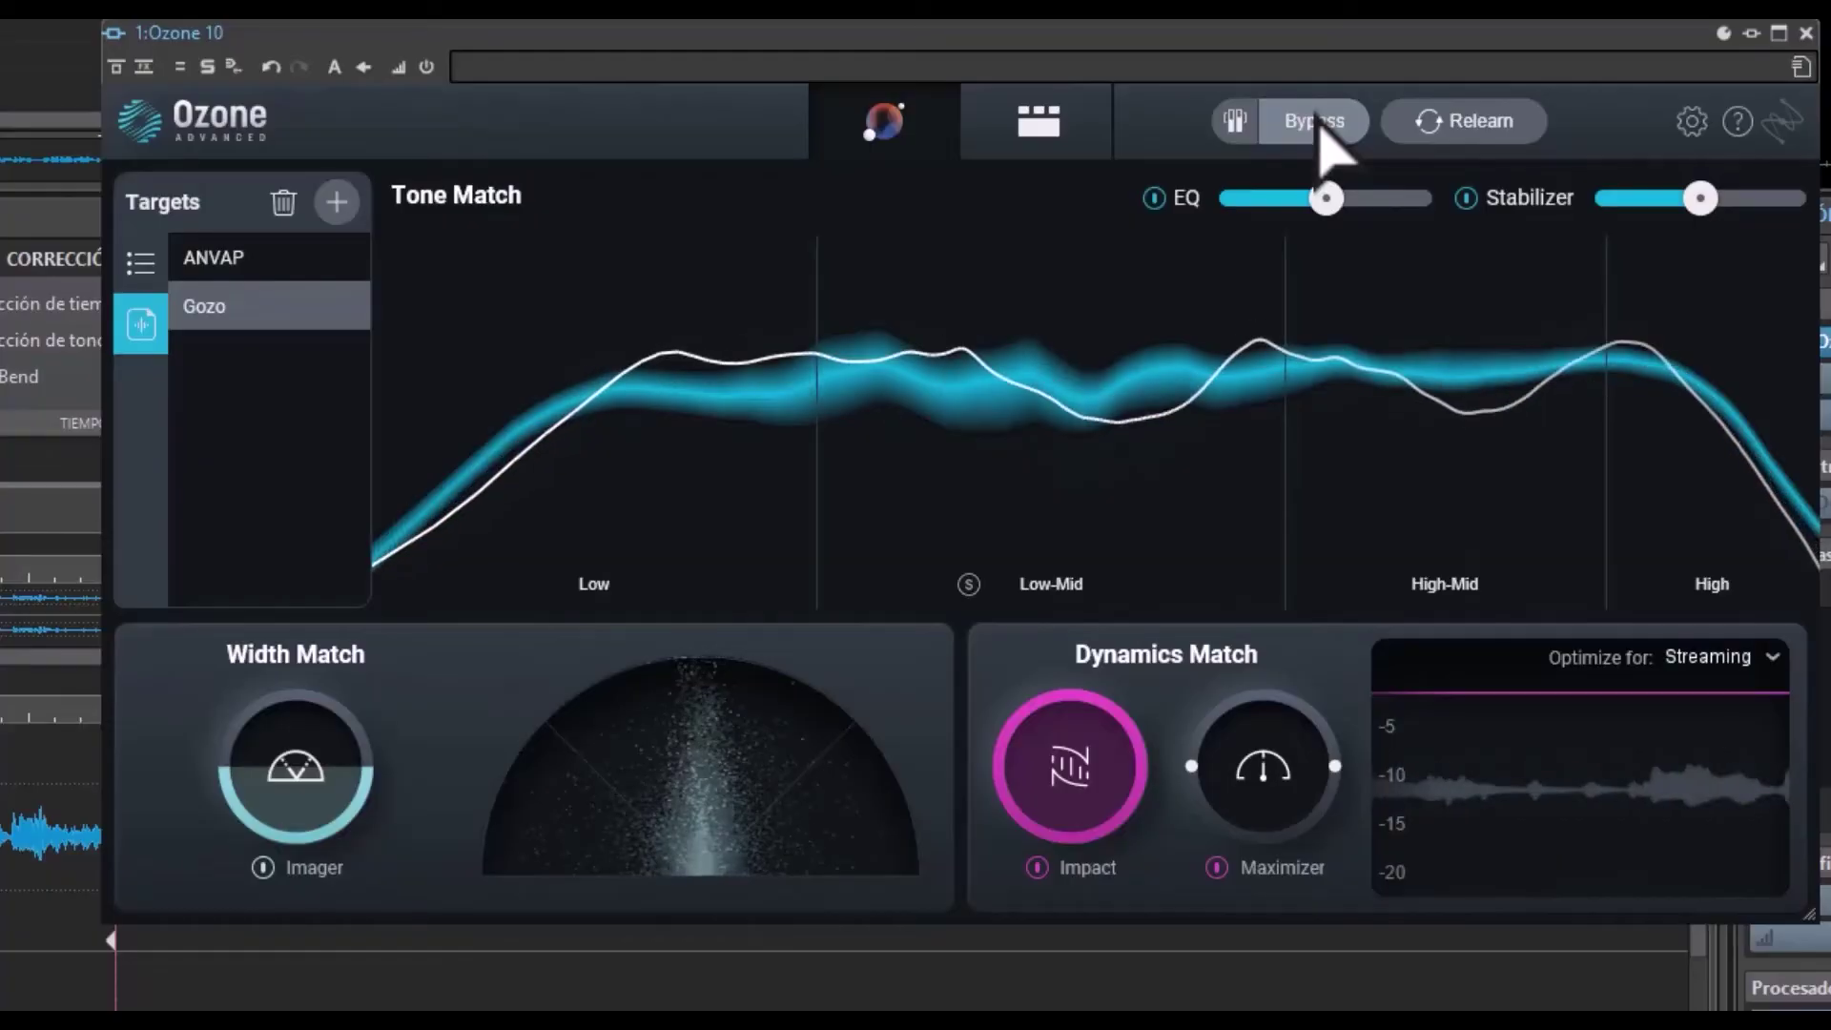
left_click(1316, 119)
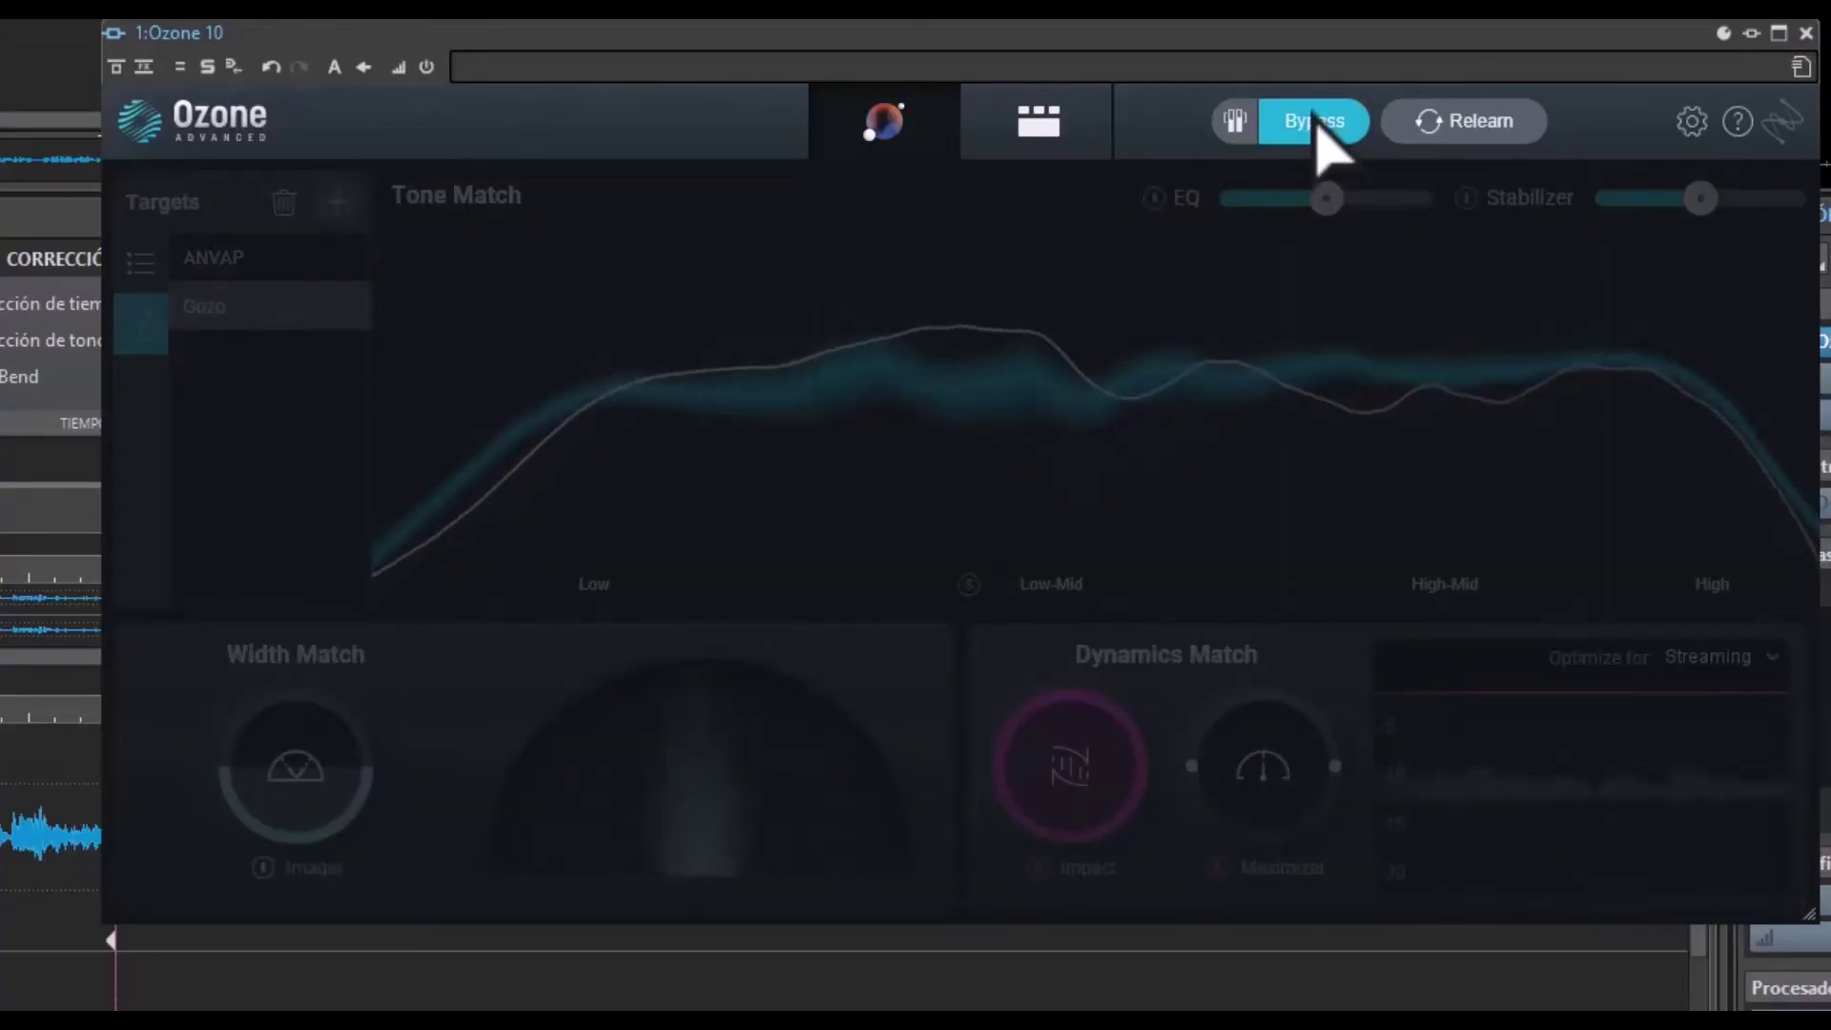
left_click(1314, 118)
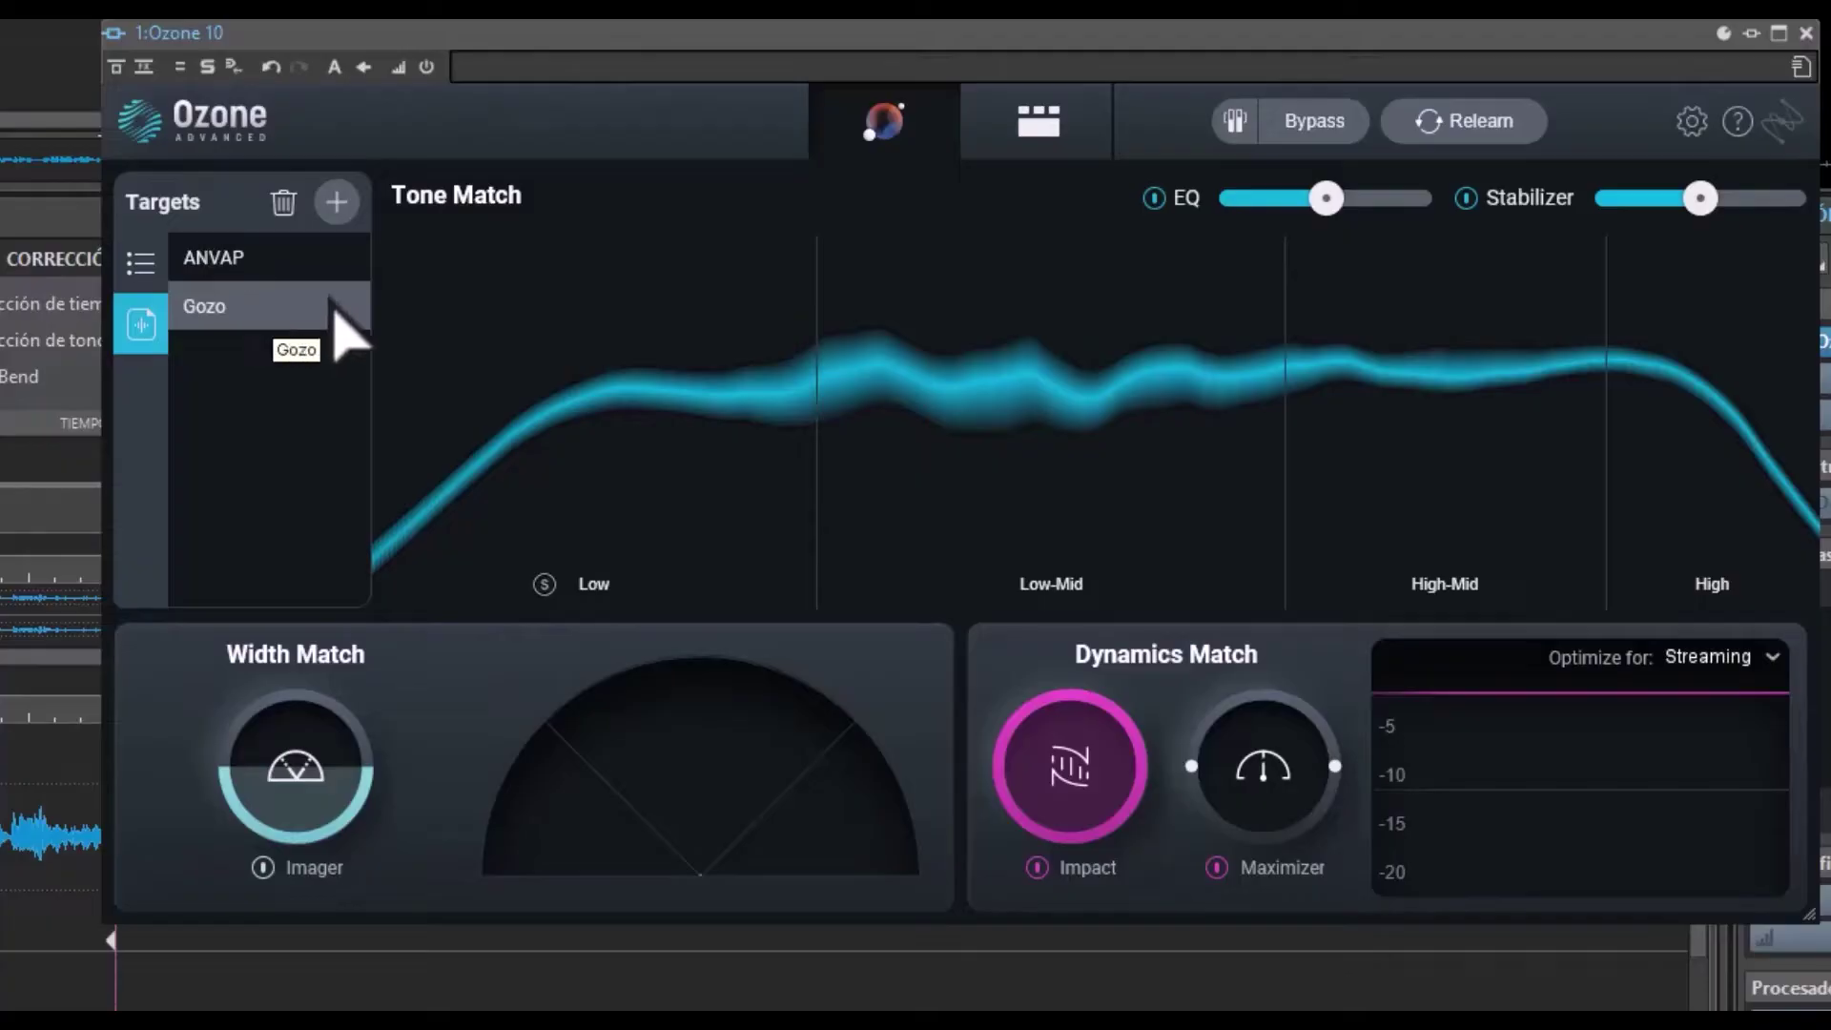
Lower band 6 of the Equalizer 1 module to about 2.7 dB at 3137 Hz
left_click(1040, 133)
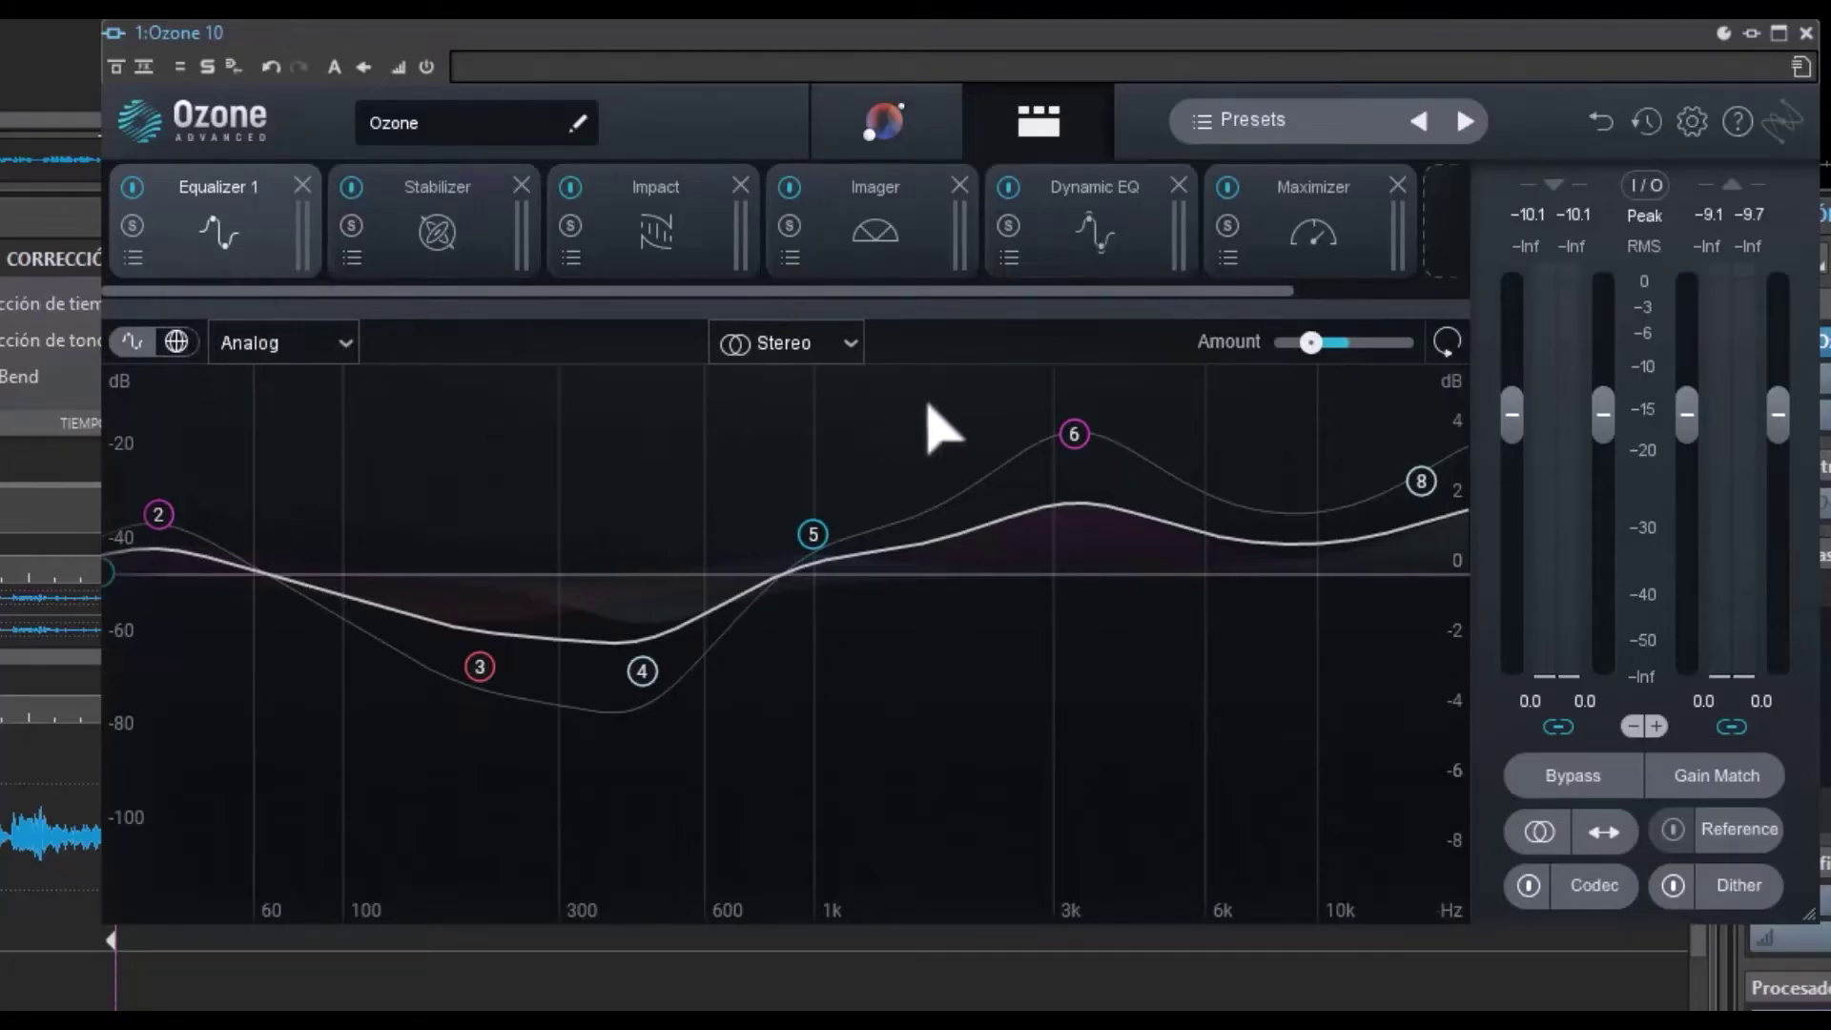
left_click_drag(1073, 434, 1066, 488)
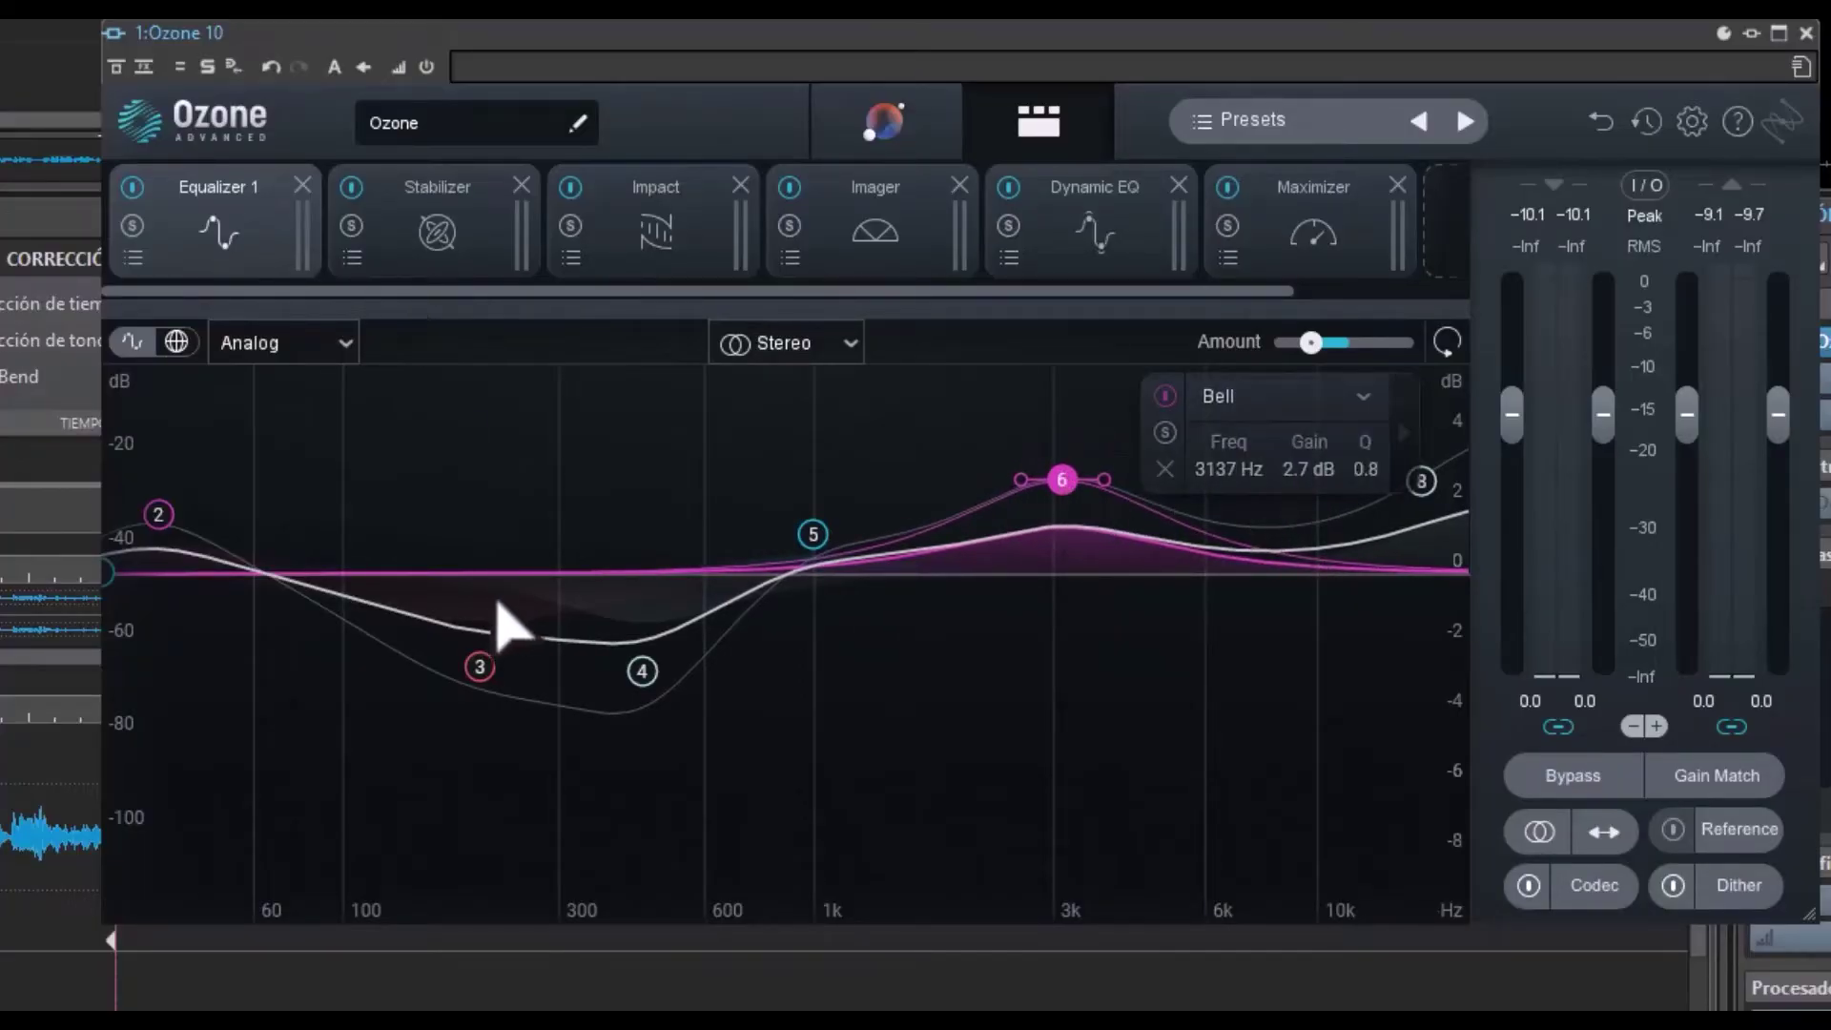
Review the assistant's settings in the Stabilizer, Impact and Imager modules
left_click(472, 265)
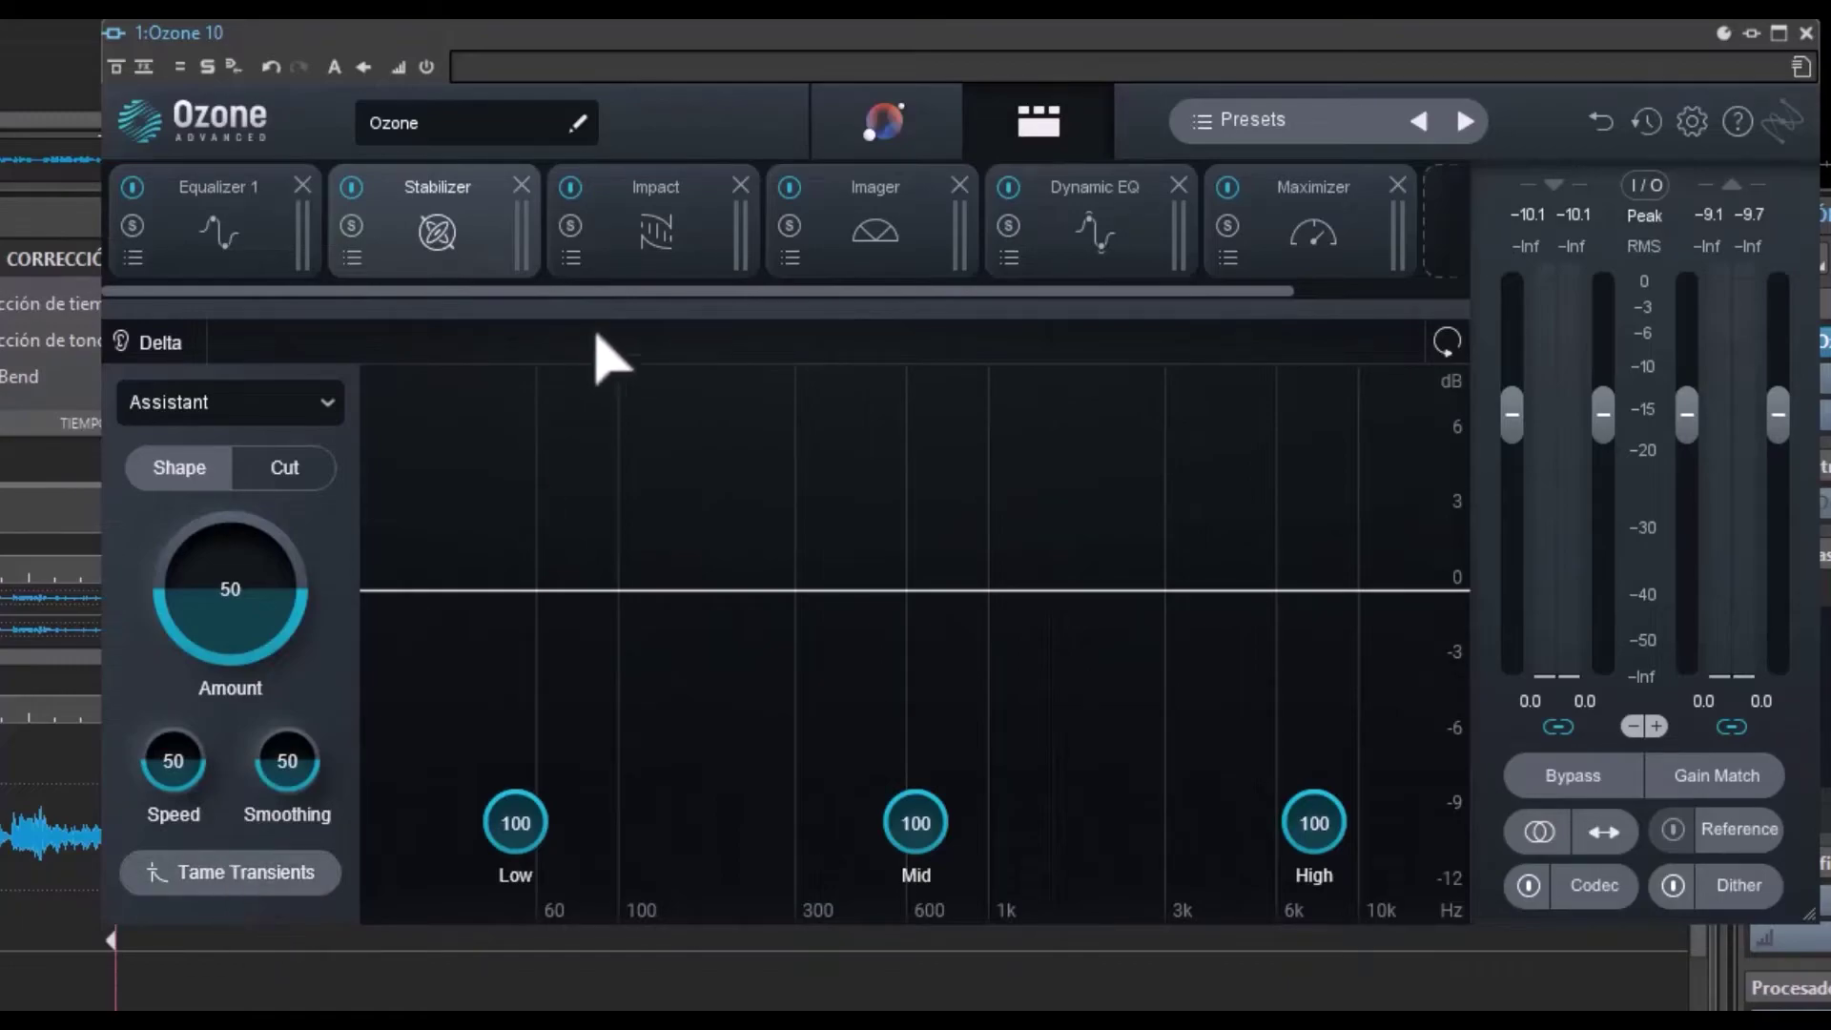
left_click(641, 267)
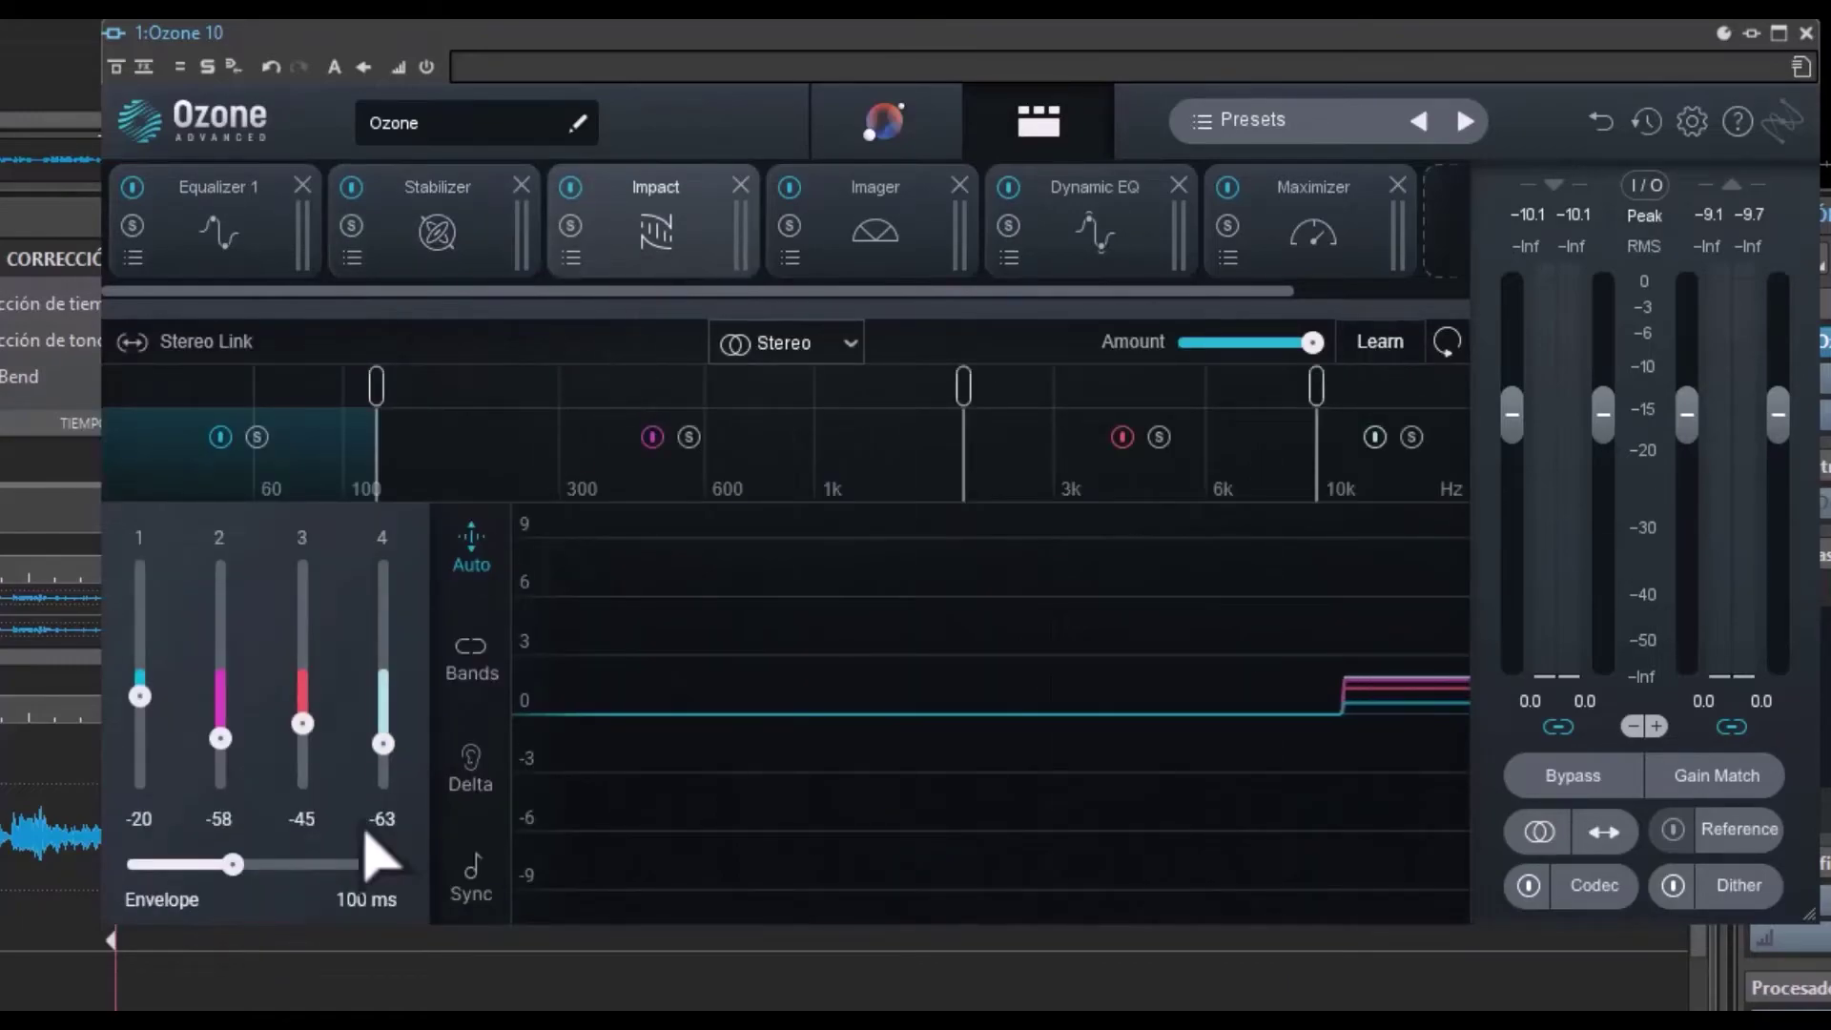
left_click(898, 253)
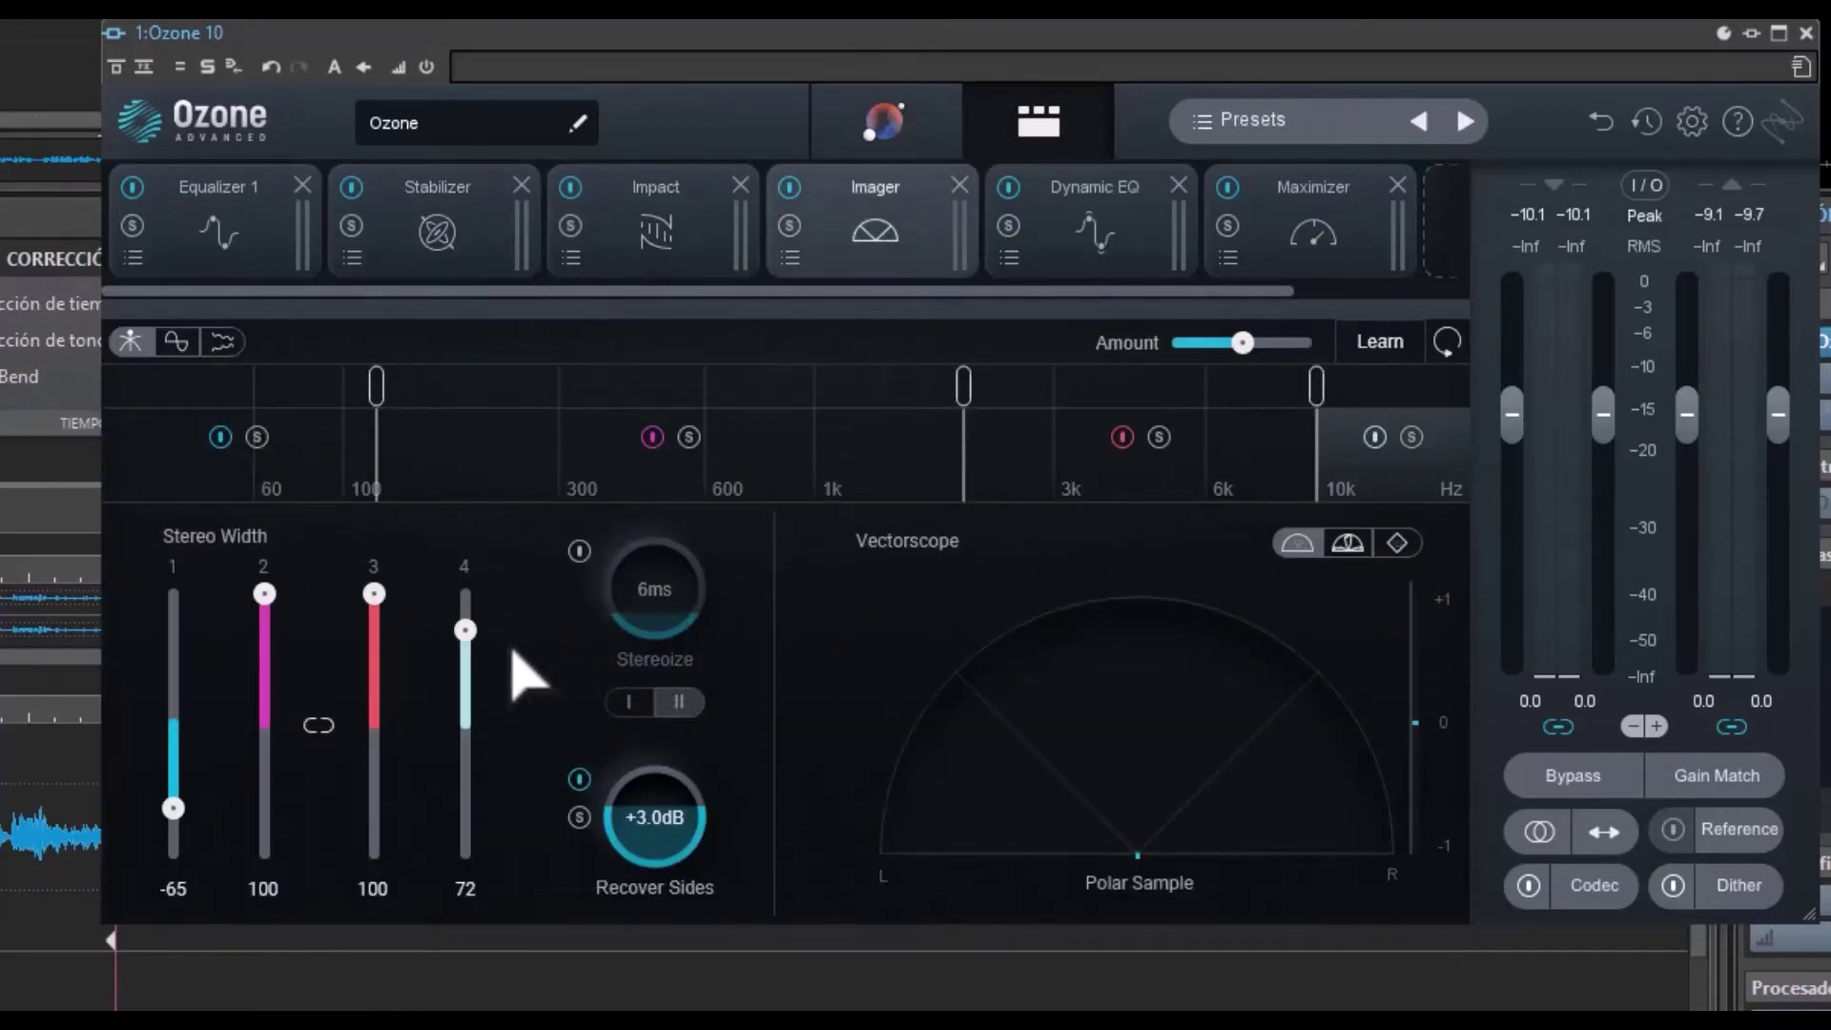
Examine band 1 of the Dynamic EQ module, including its threshold, attack, release and offset settings
left_click(1101, 269)
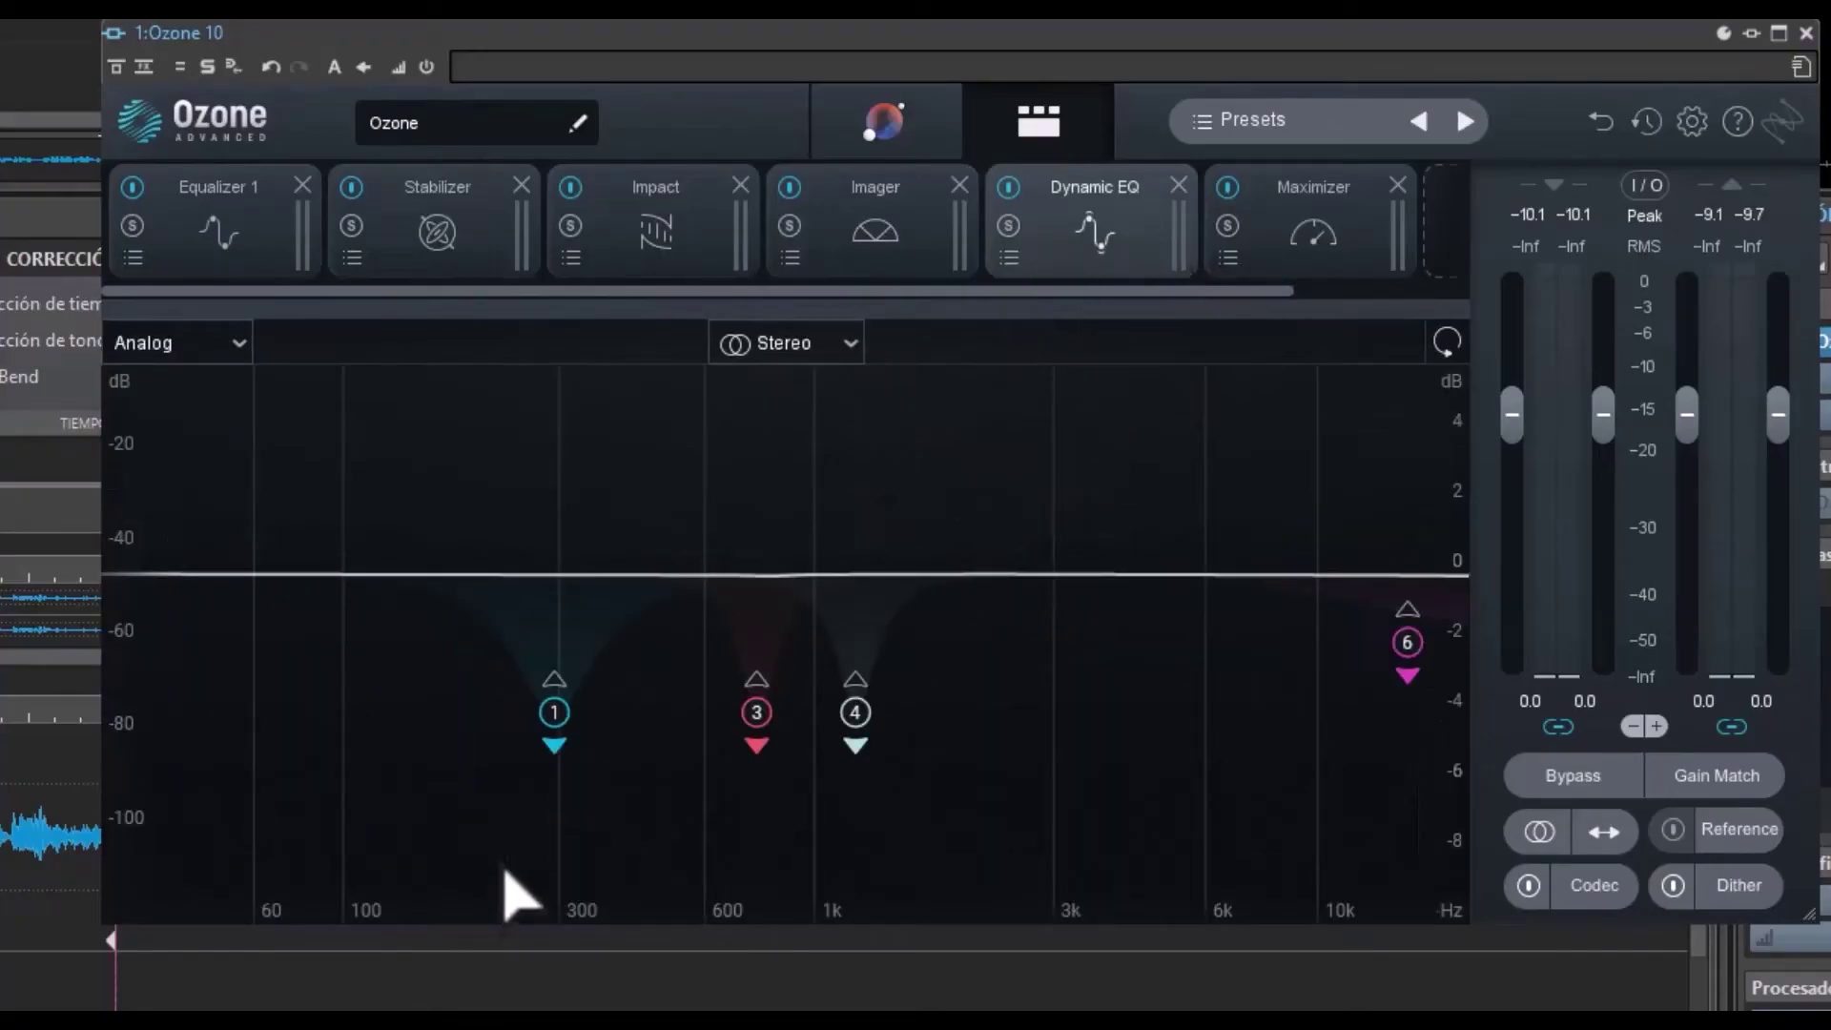
left_click(554, 715)
scroll(589, 710, "down", 5)
scroll(589, 710, "up", 7)
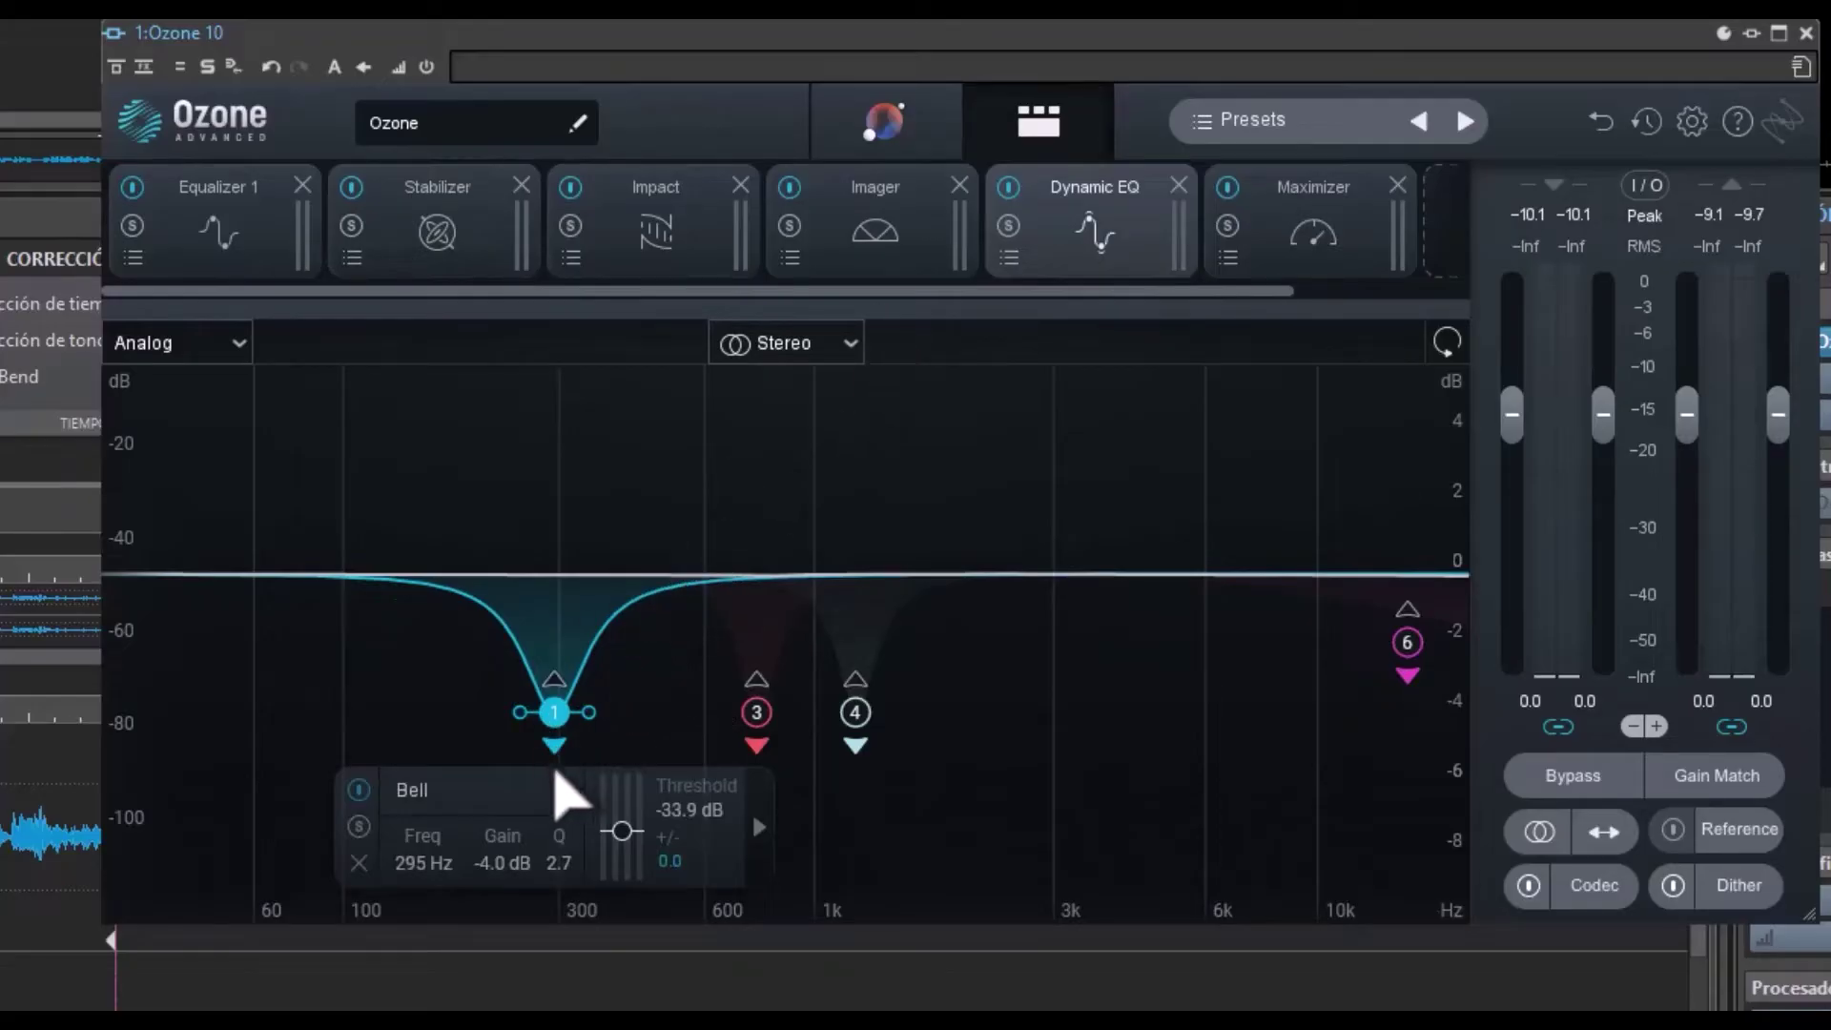
left_click(757, 829)
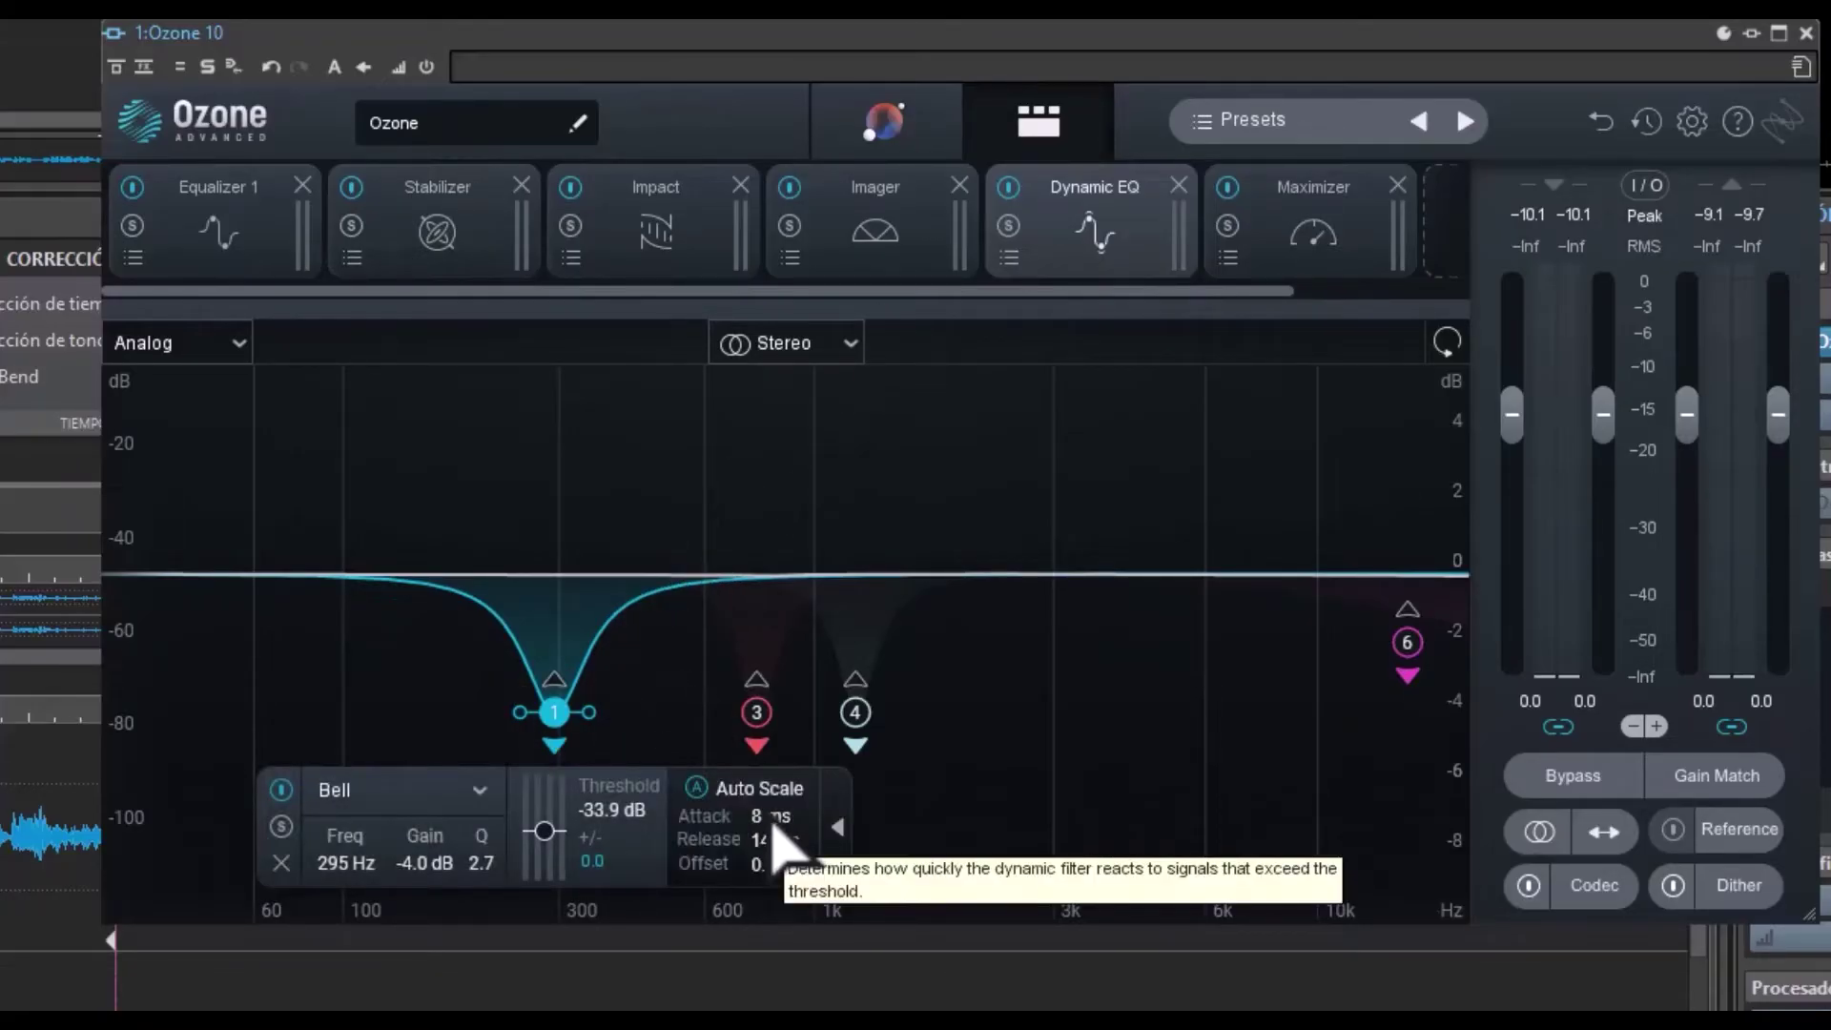
left_click(837, 827)
Review the Maximizer settings and the list of modules that can be added at the end of the chain
left_click(1307, 238)
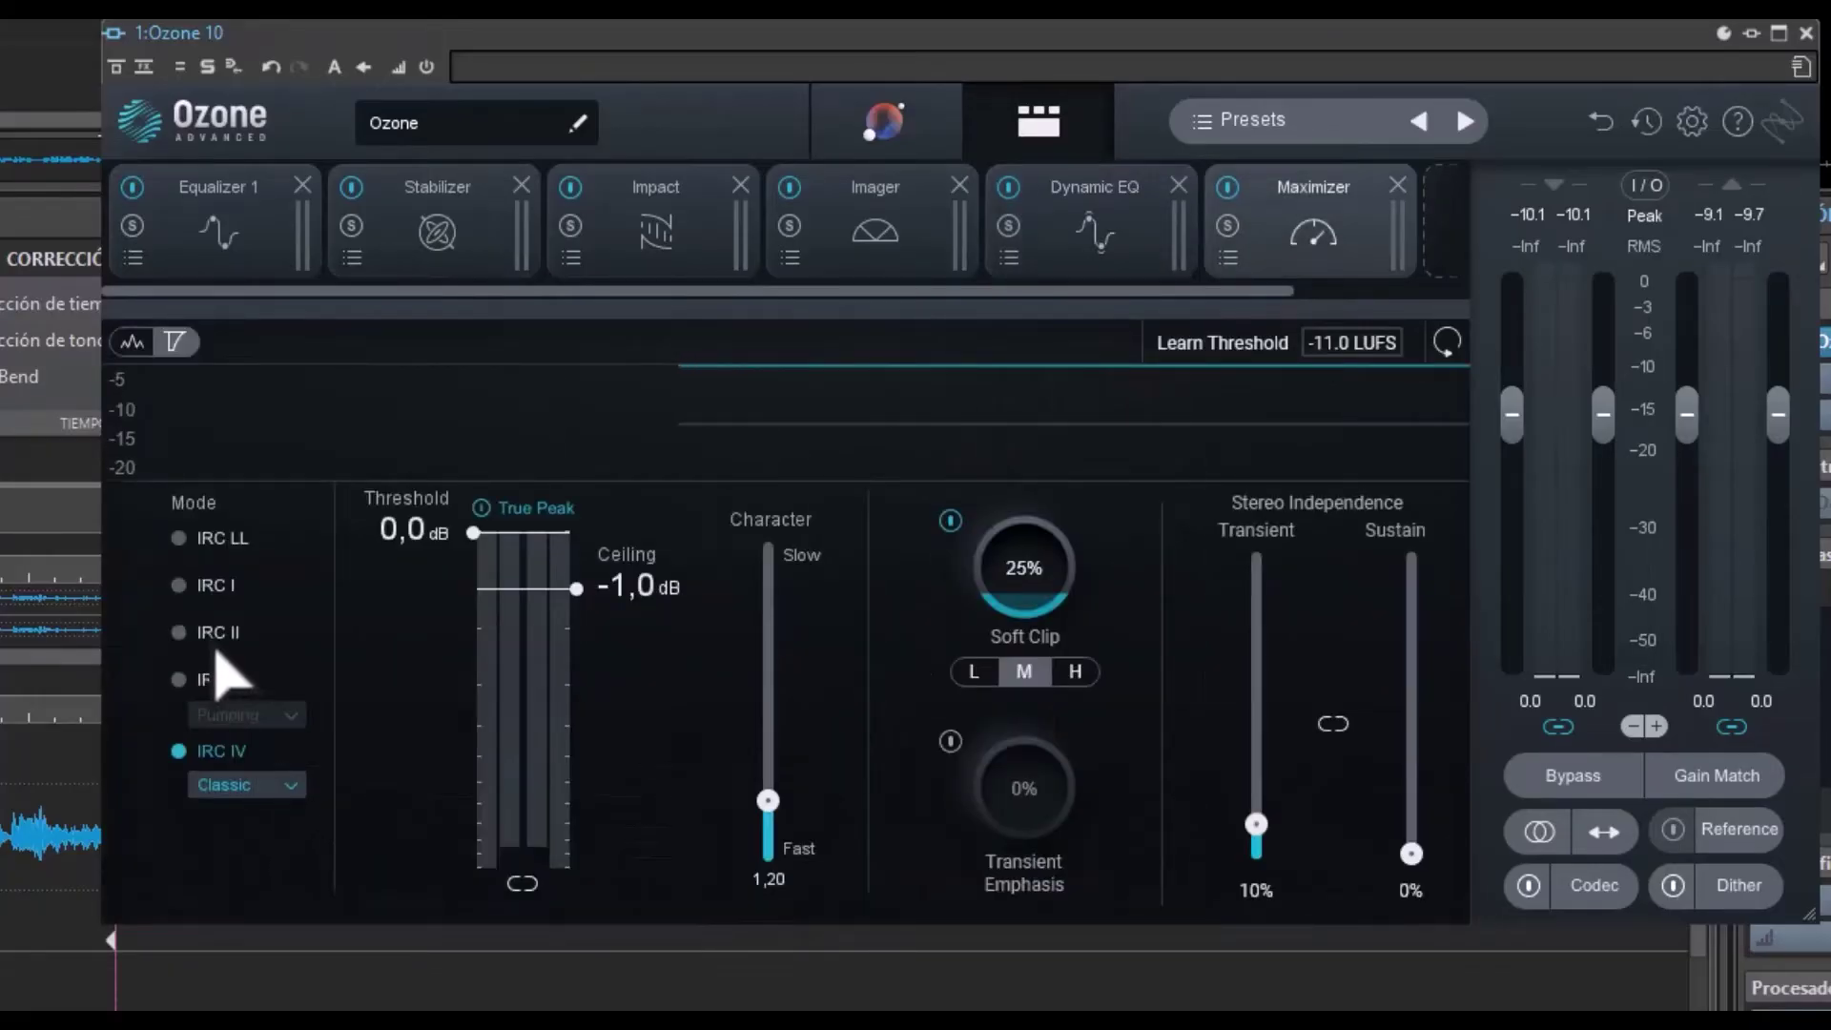
left_click(1373, 291)
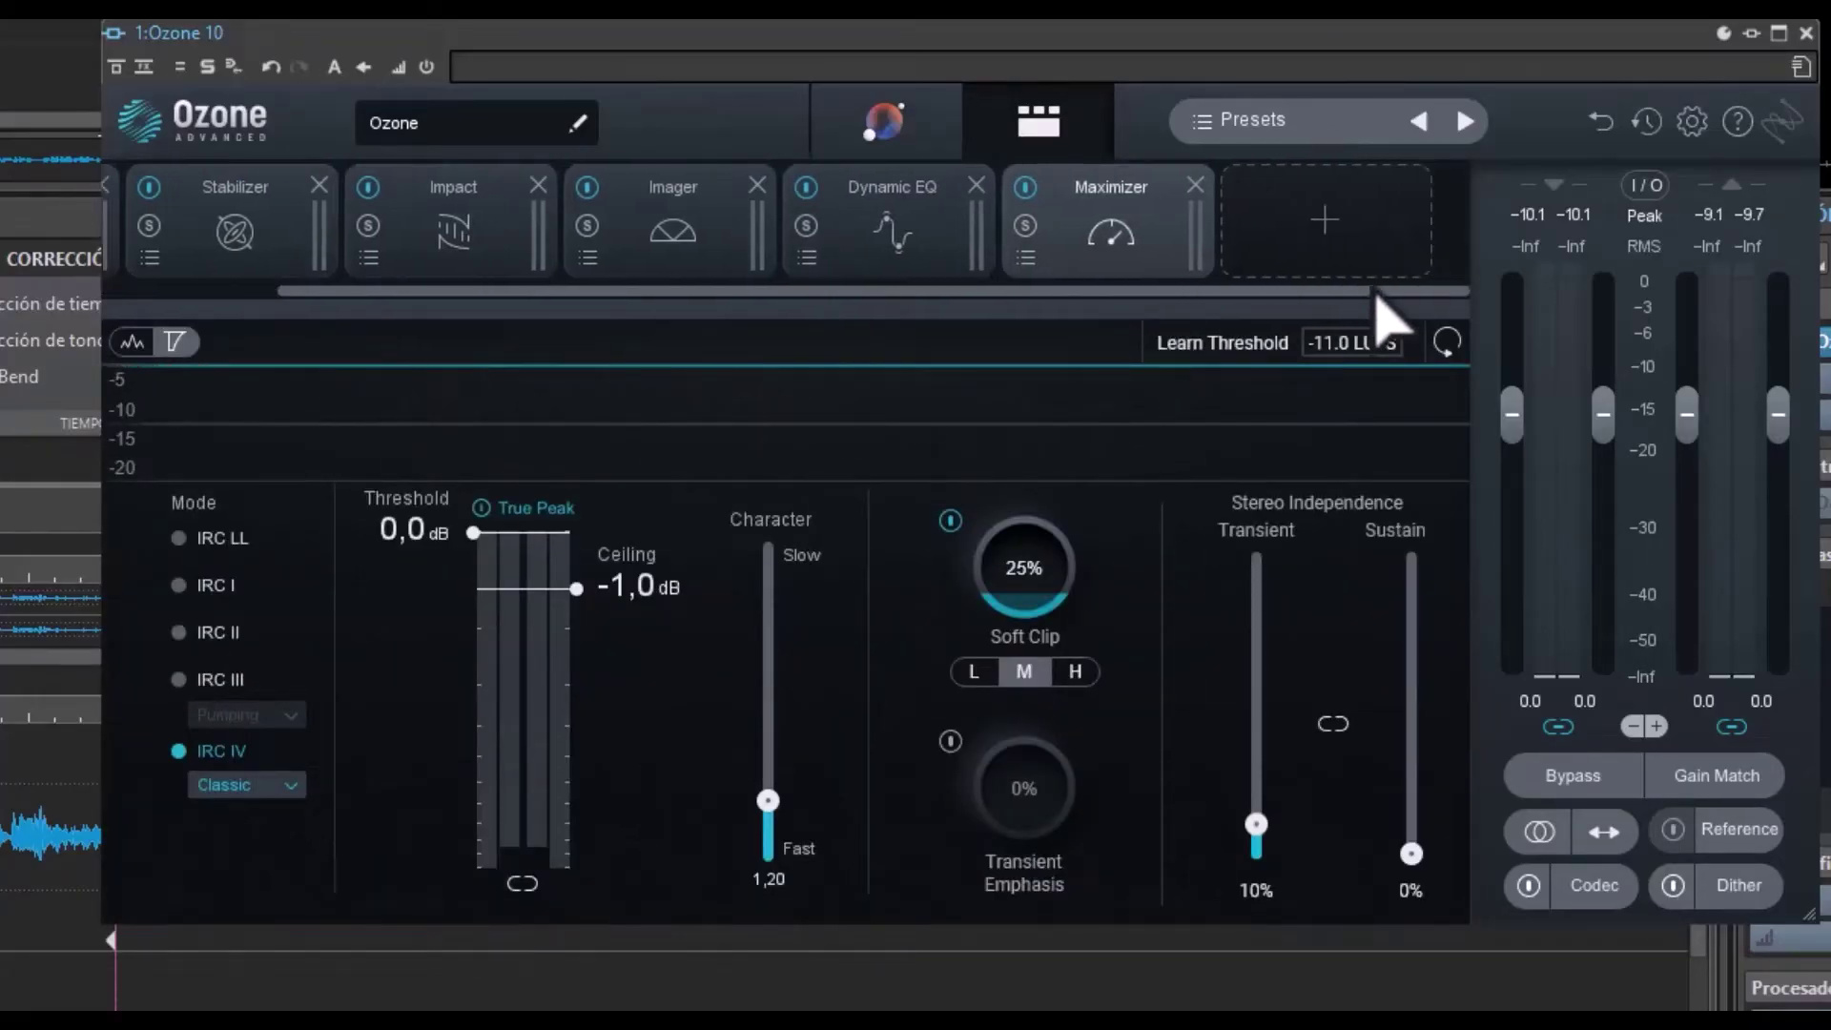
left_click(1321, 219)
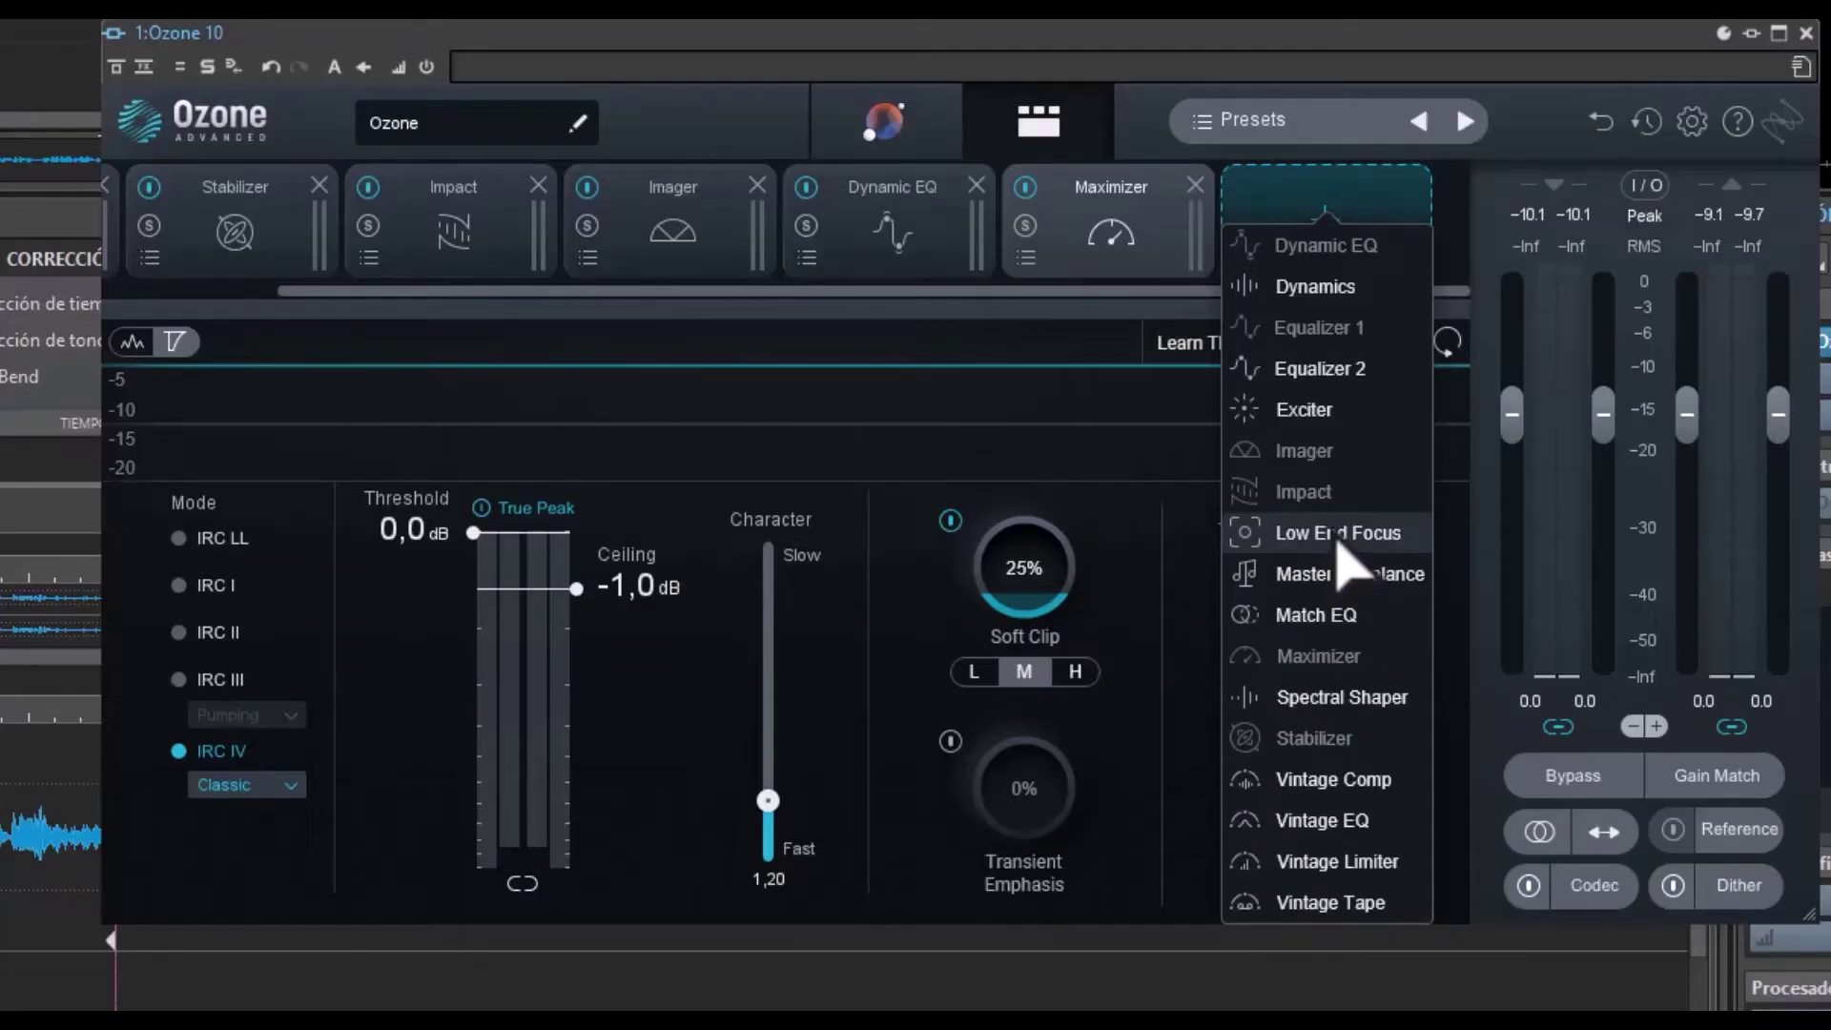
left_click(906, 296)
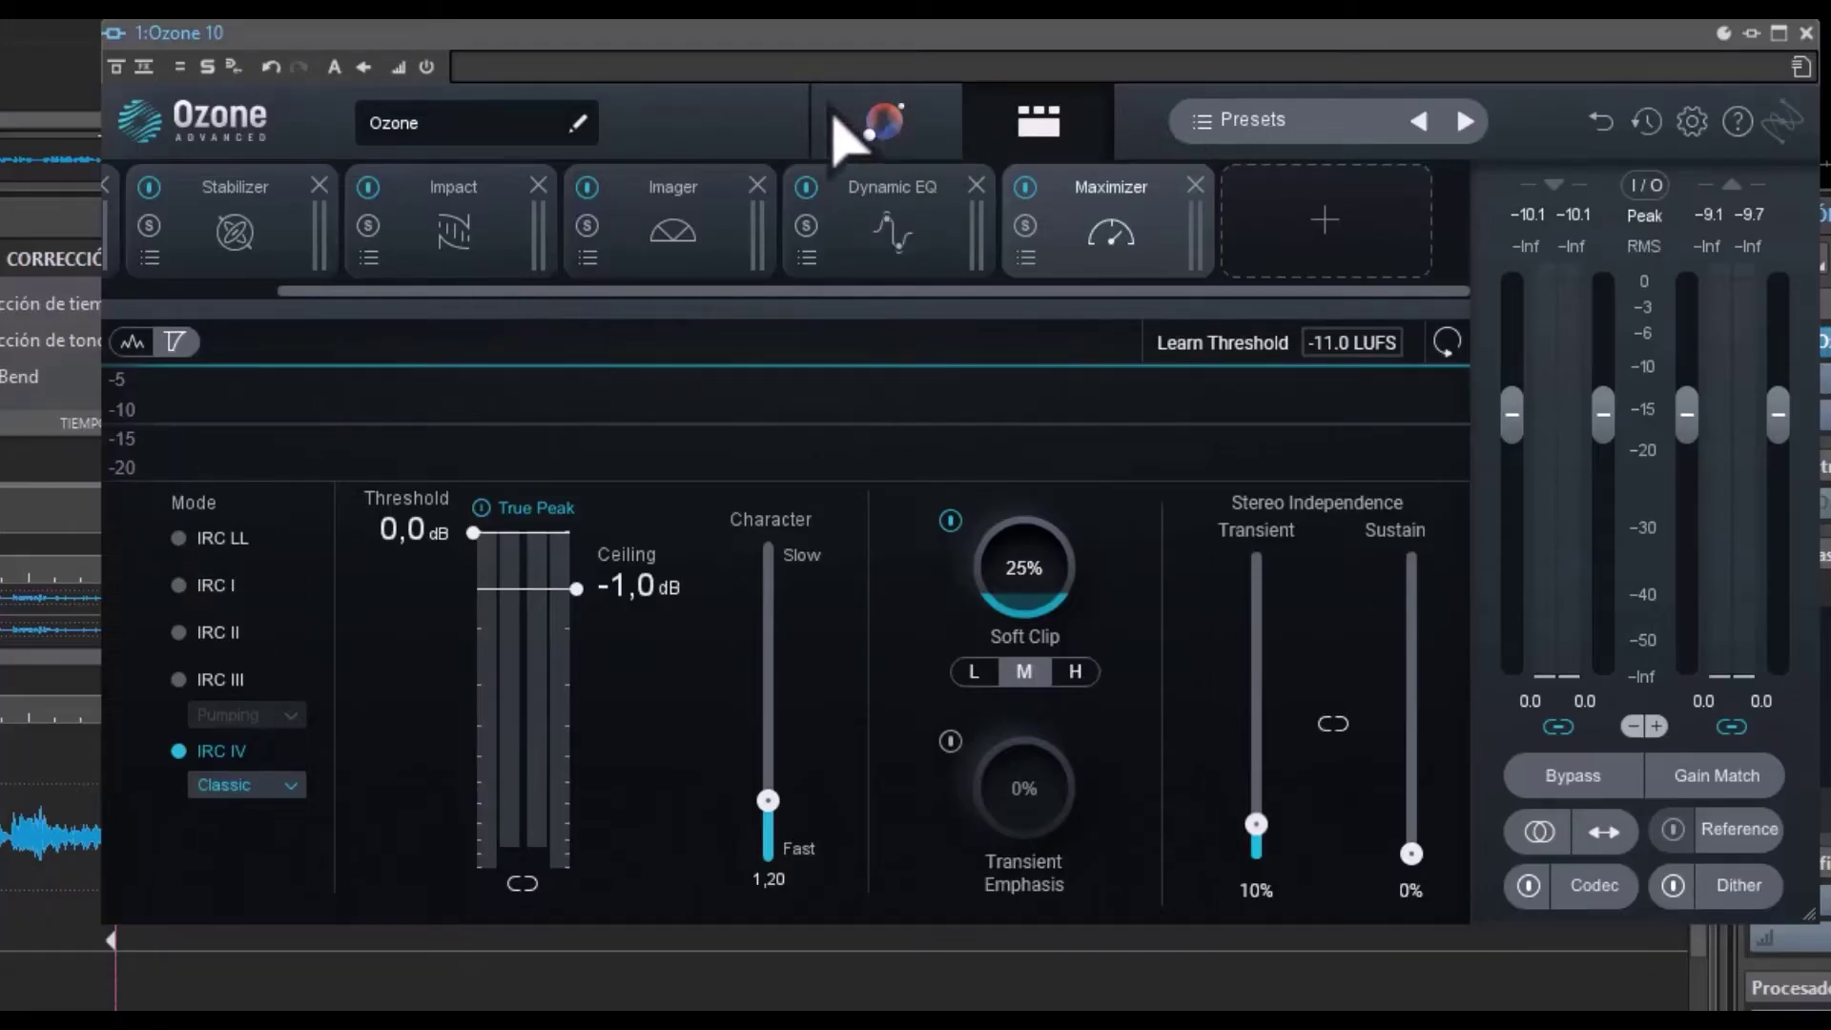
Apply the ANVAP custom target in the assistant view and compare the jingle with and without processing, leaving bypass off
left_click(883, 122)
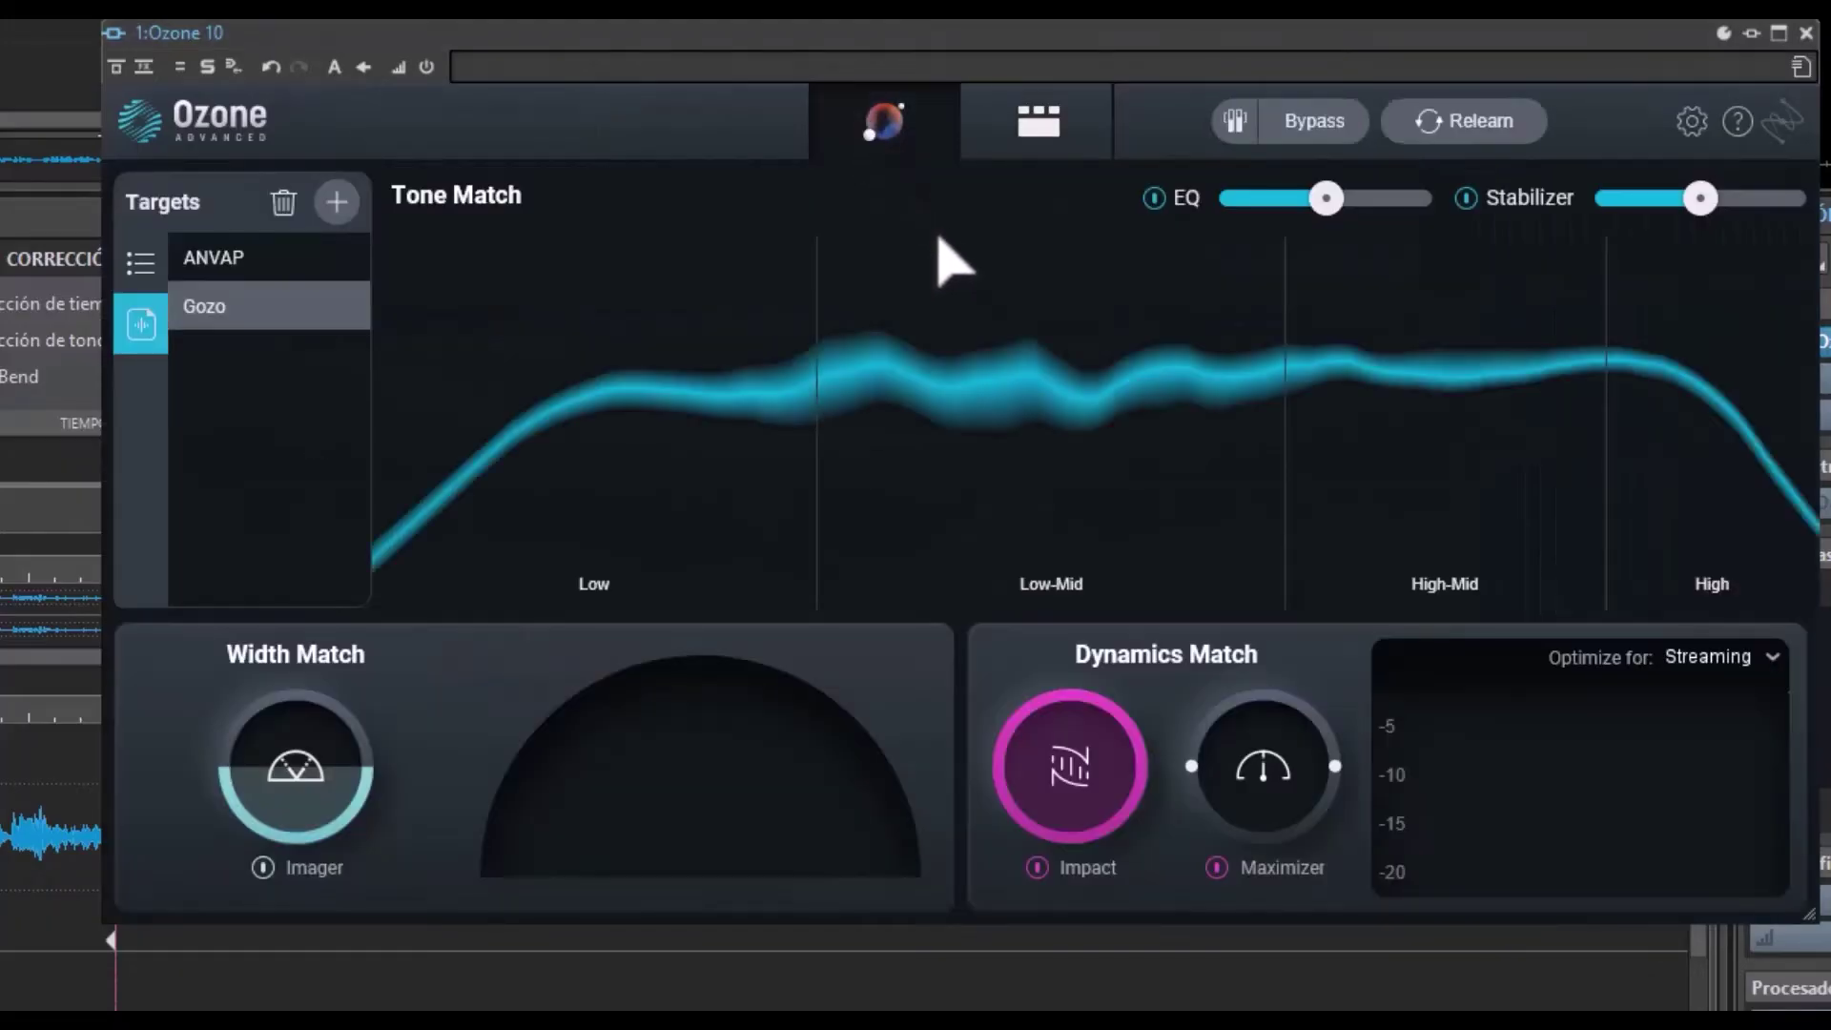
left_click(240, 258)
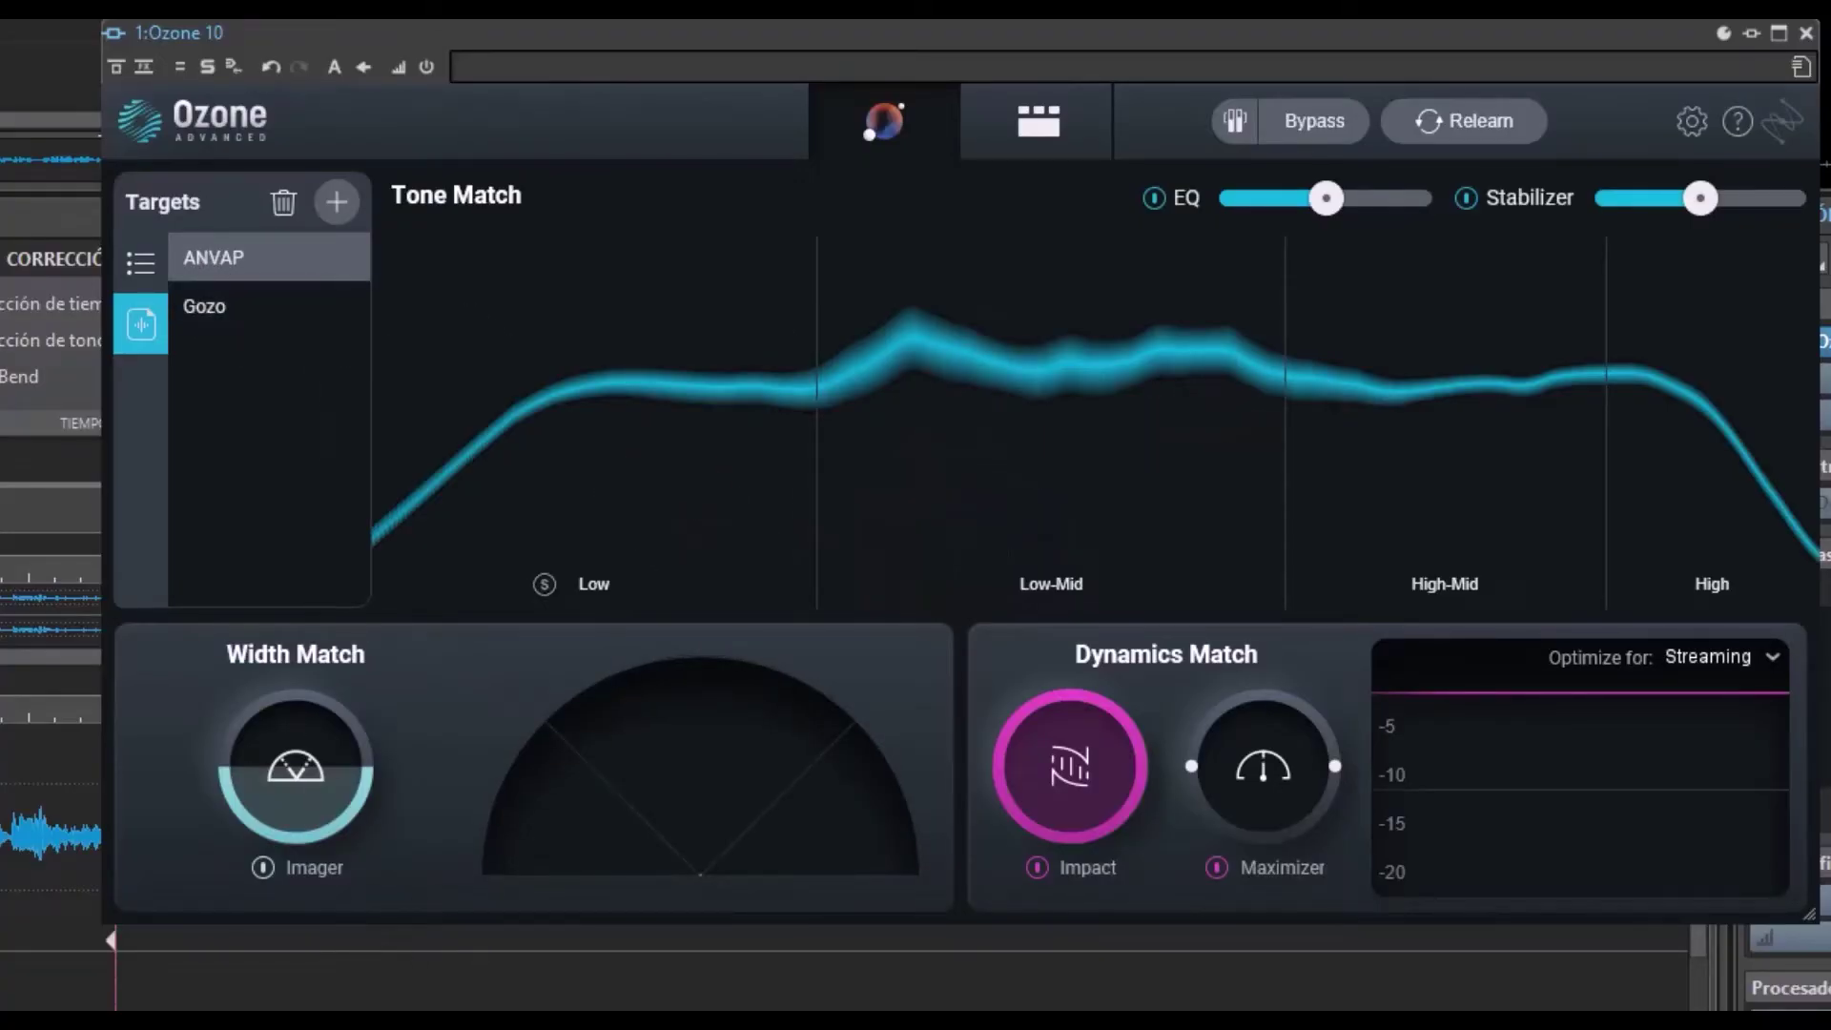
left_click(1326, 139)
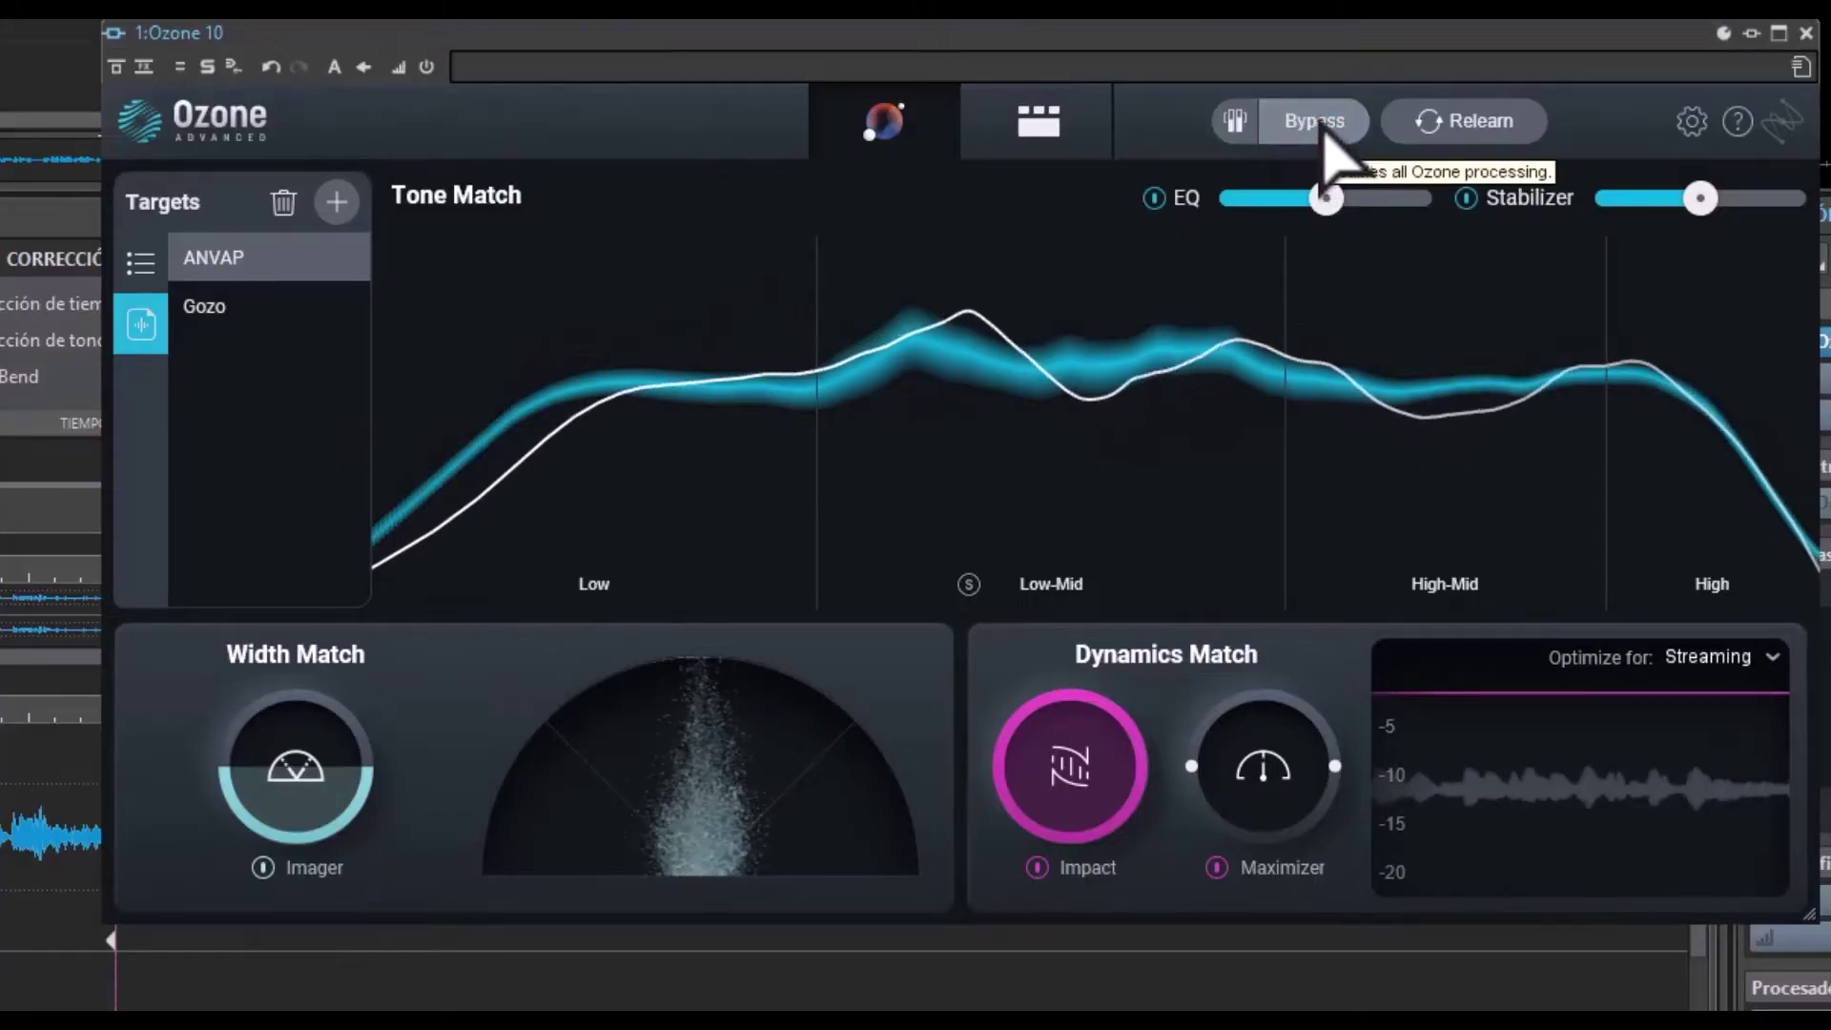
left_click(1325, 135)
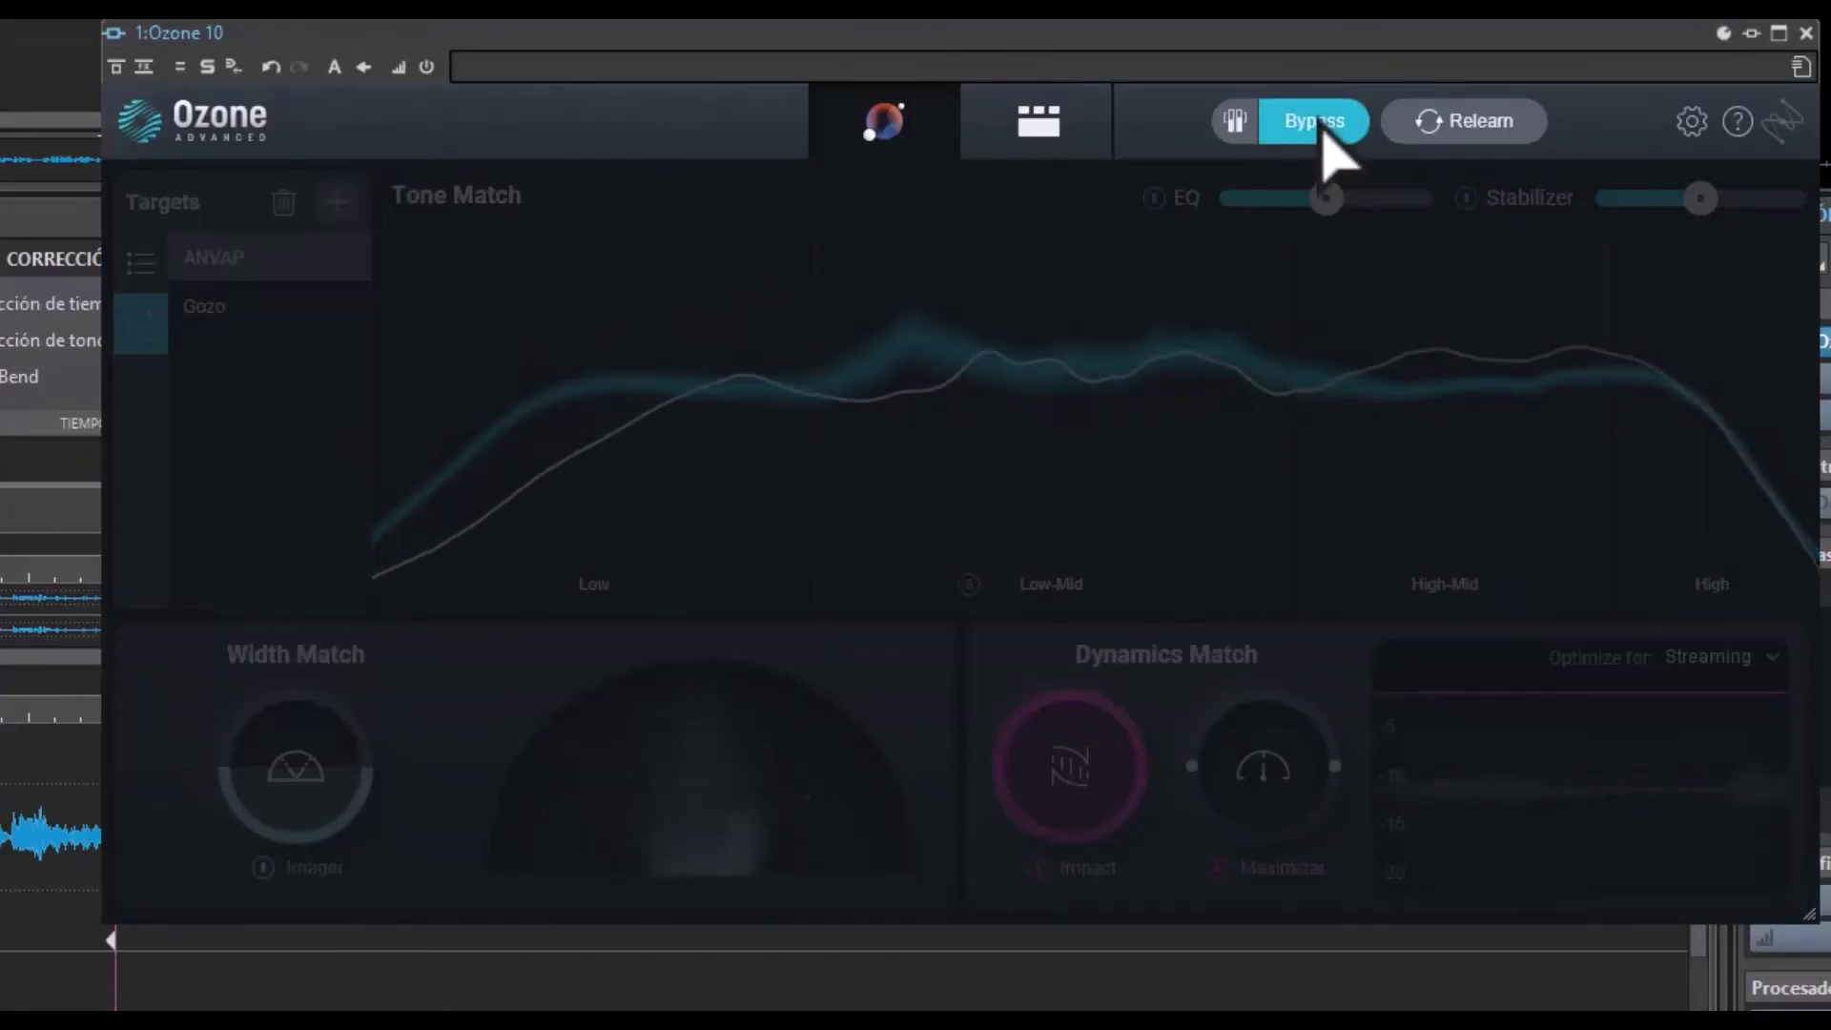
left_click(1323, 134)
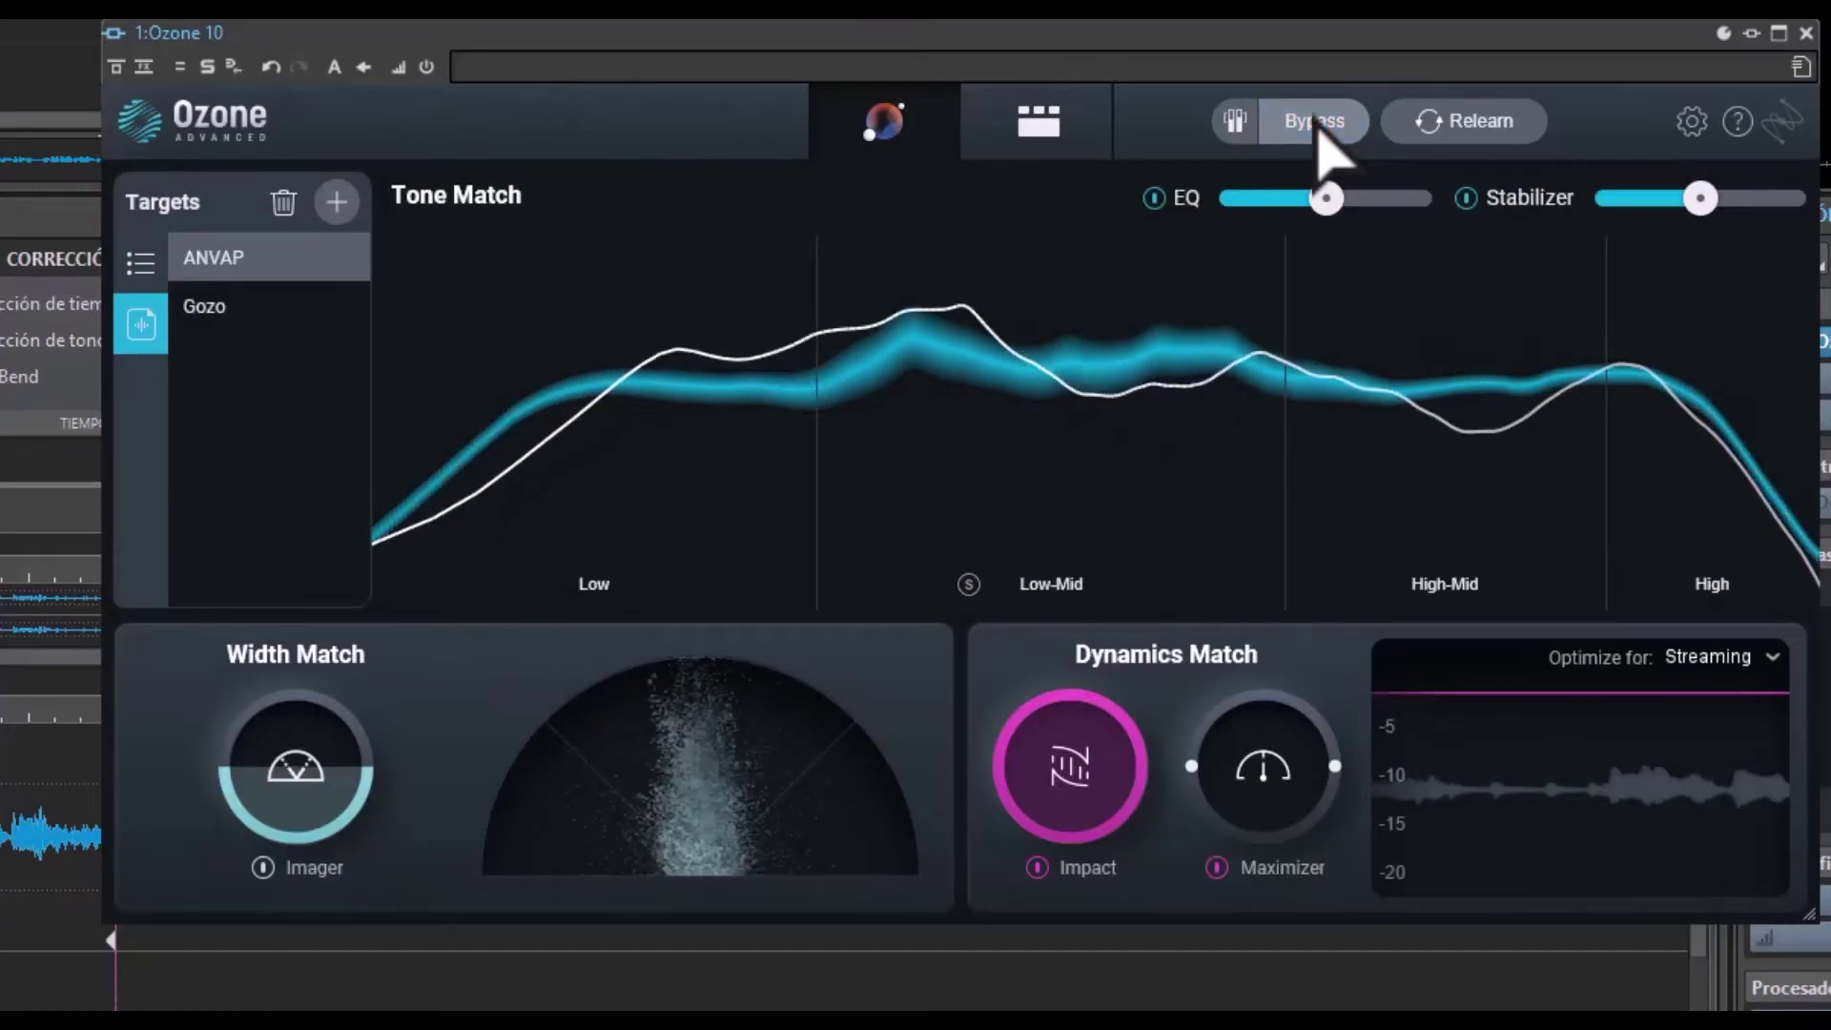
left_click(1322, 134)
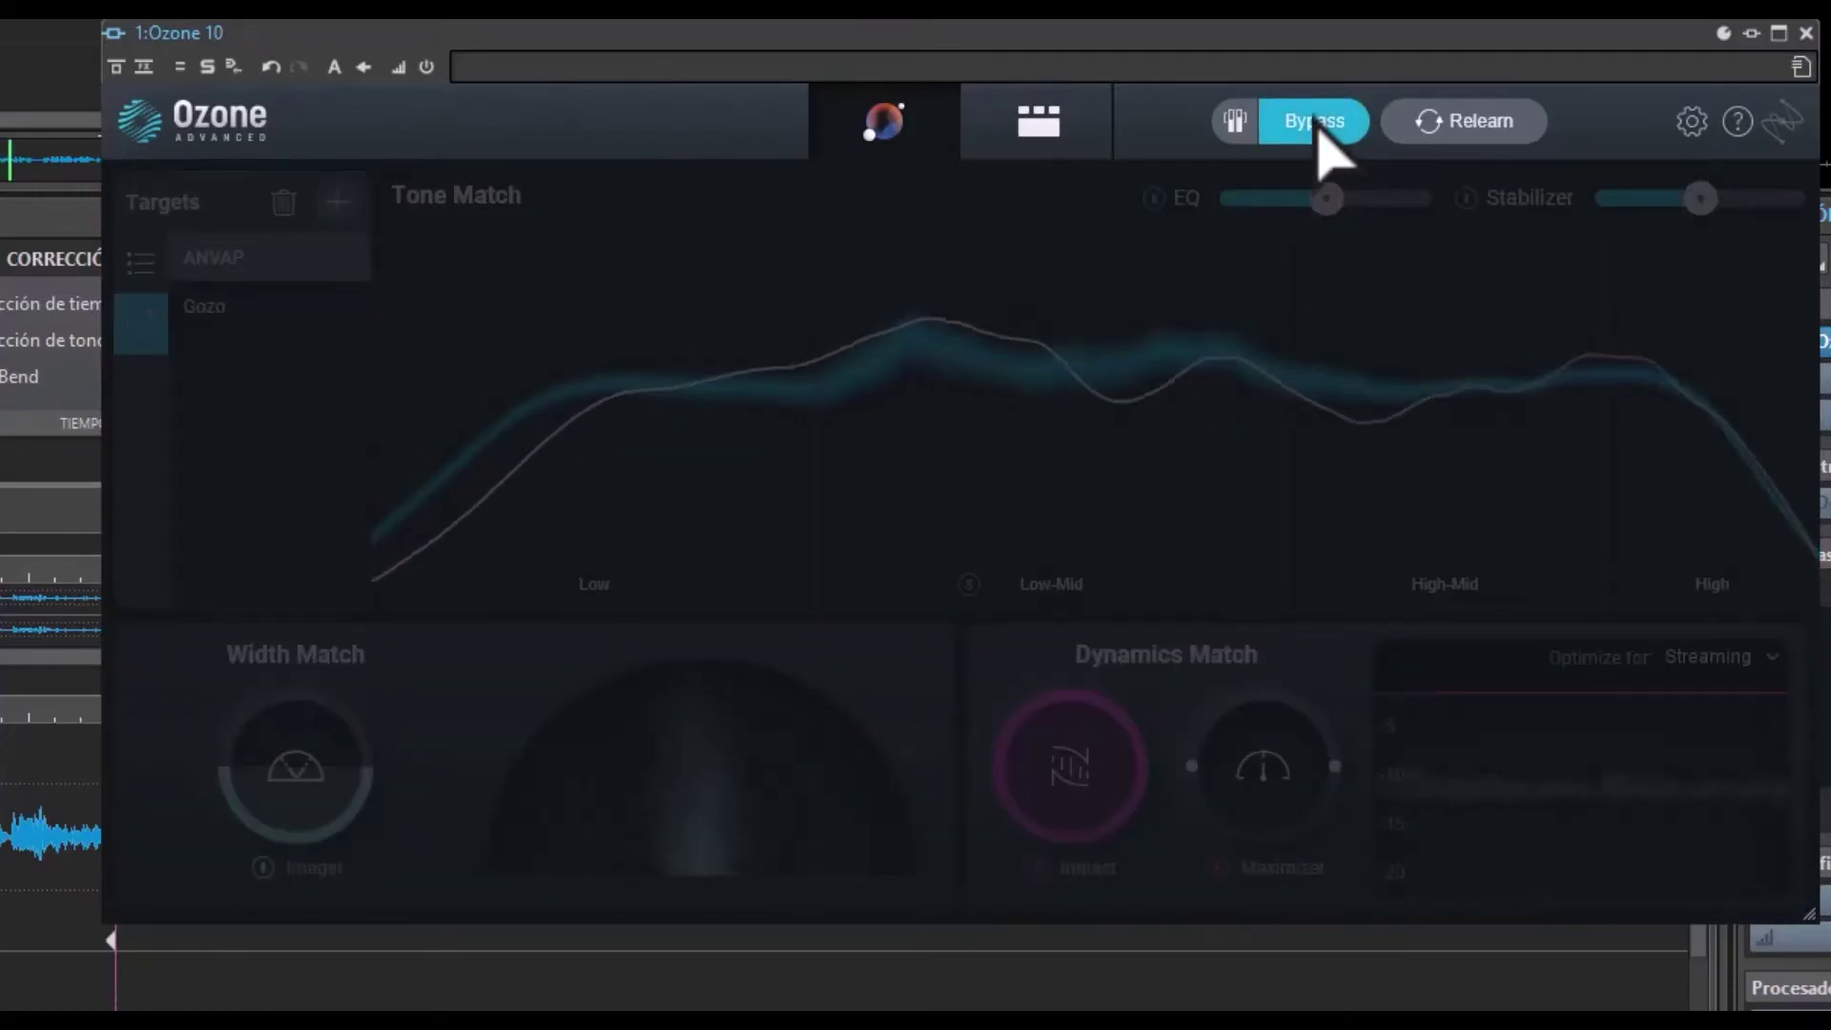
left_click(1319, 126)
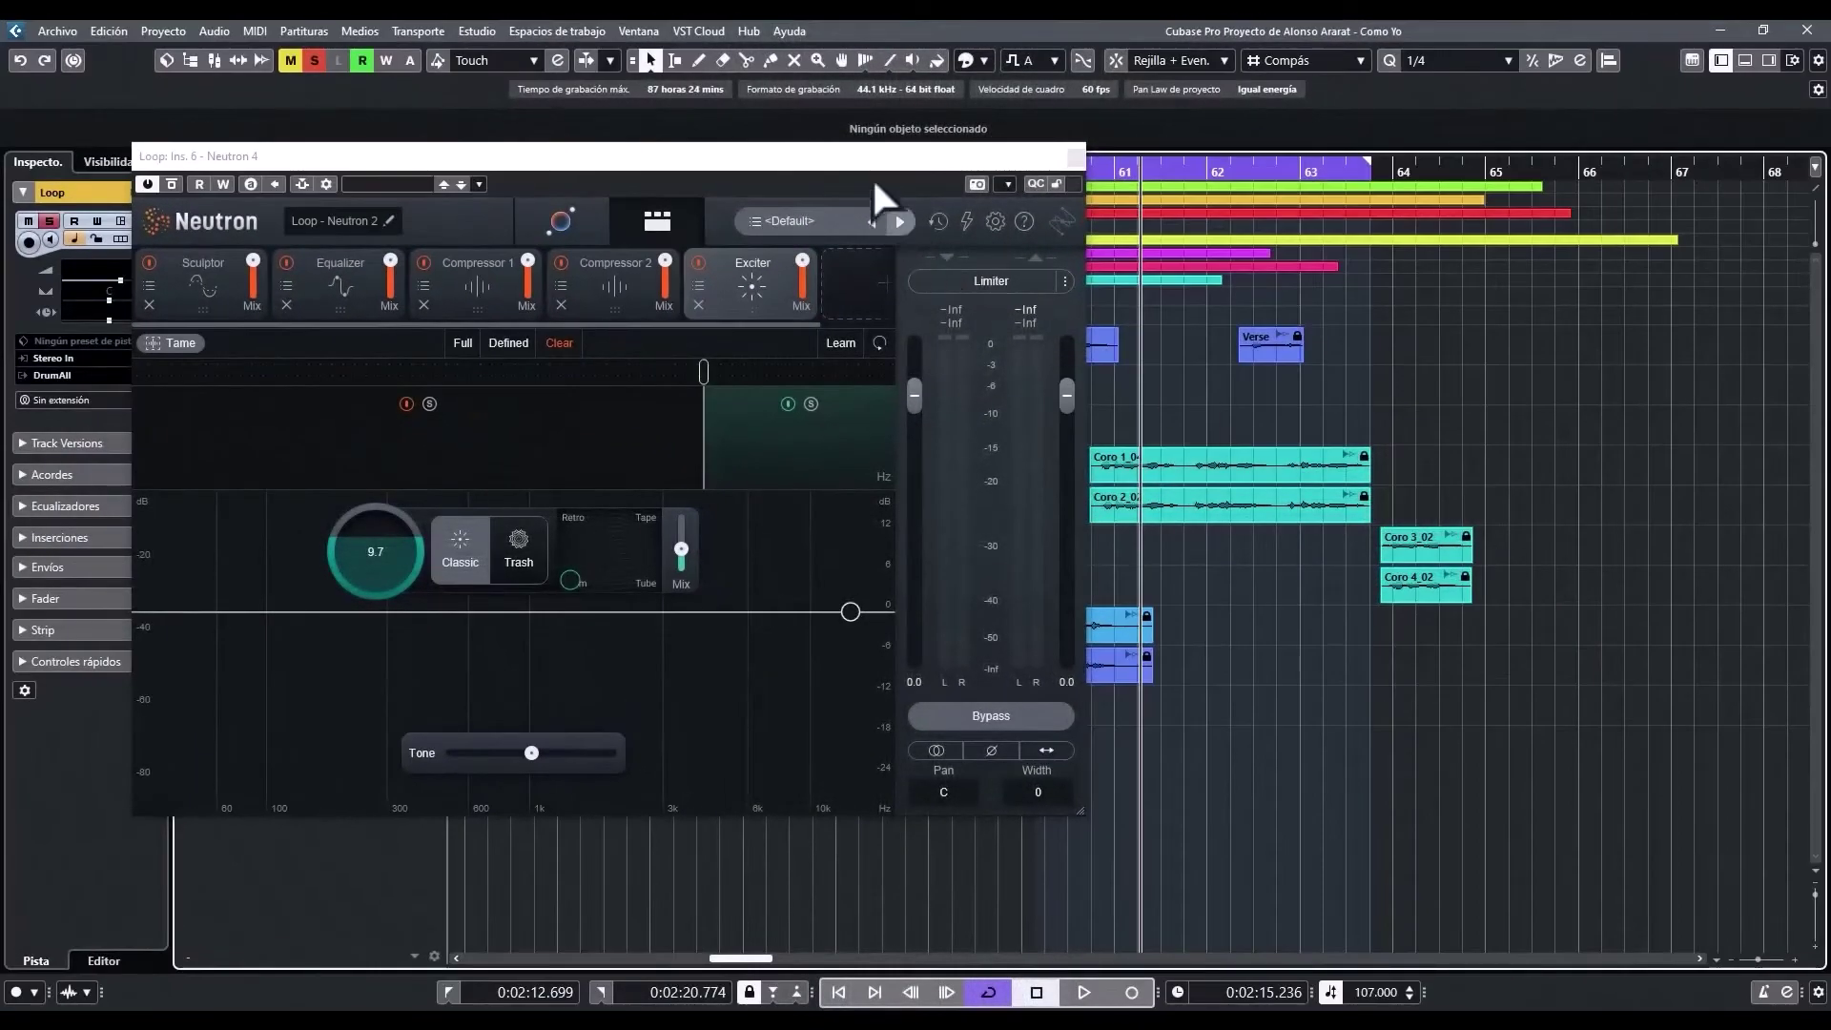
left_click(850, 159)
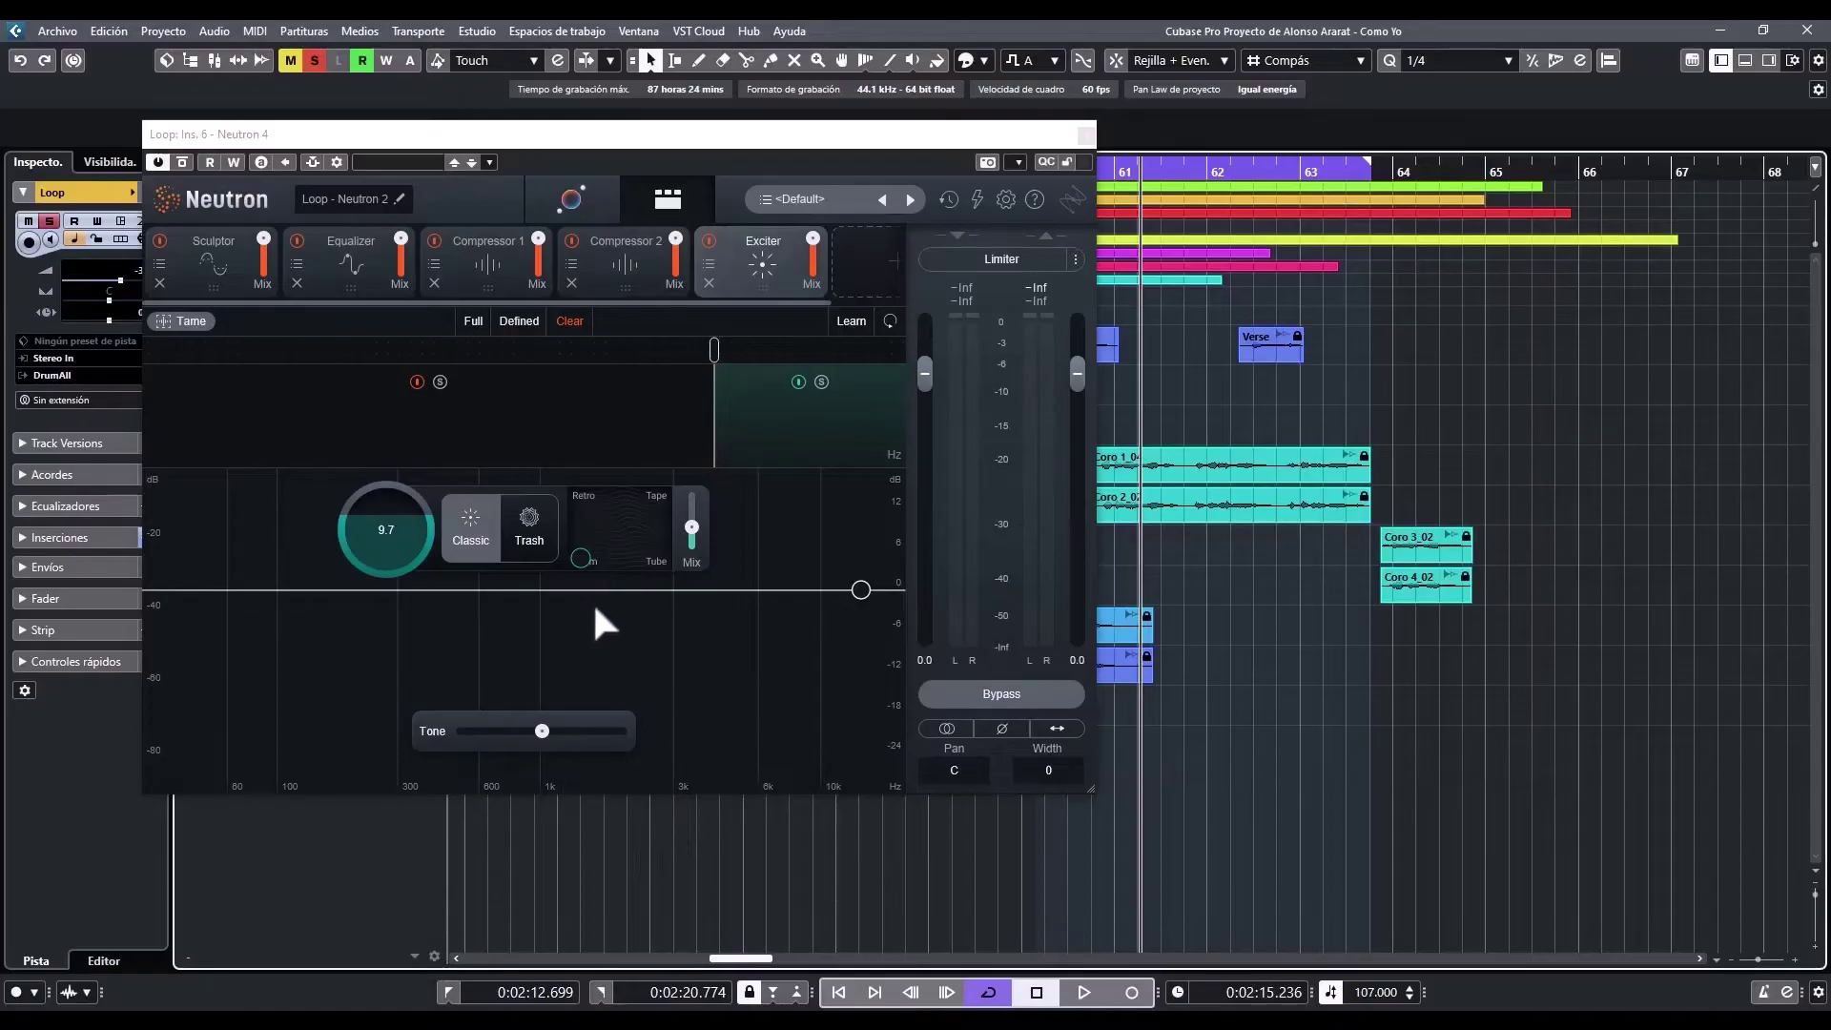
Play the loop and compare it with and without Neutron's processing, leaving bypass off and playback stopped
key("space")
key("space")
left_click(185, 161)
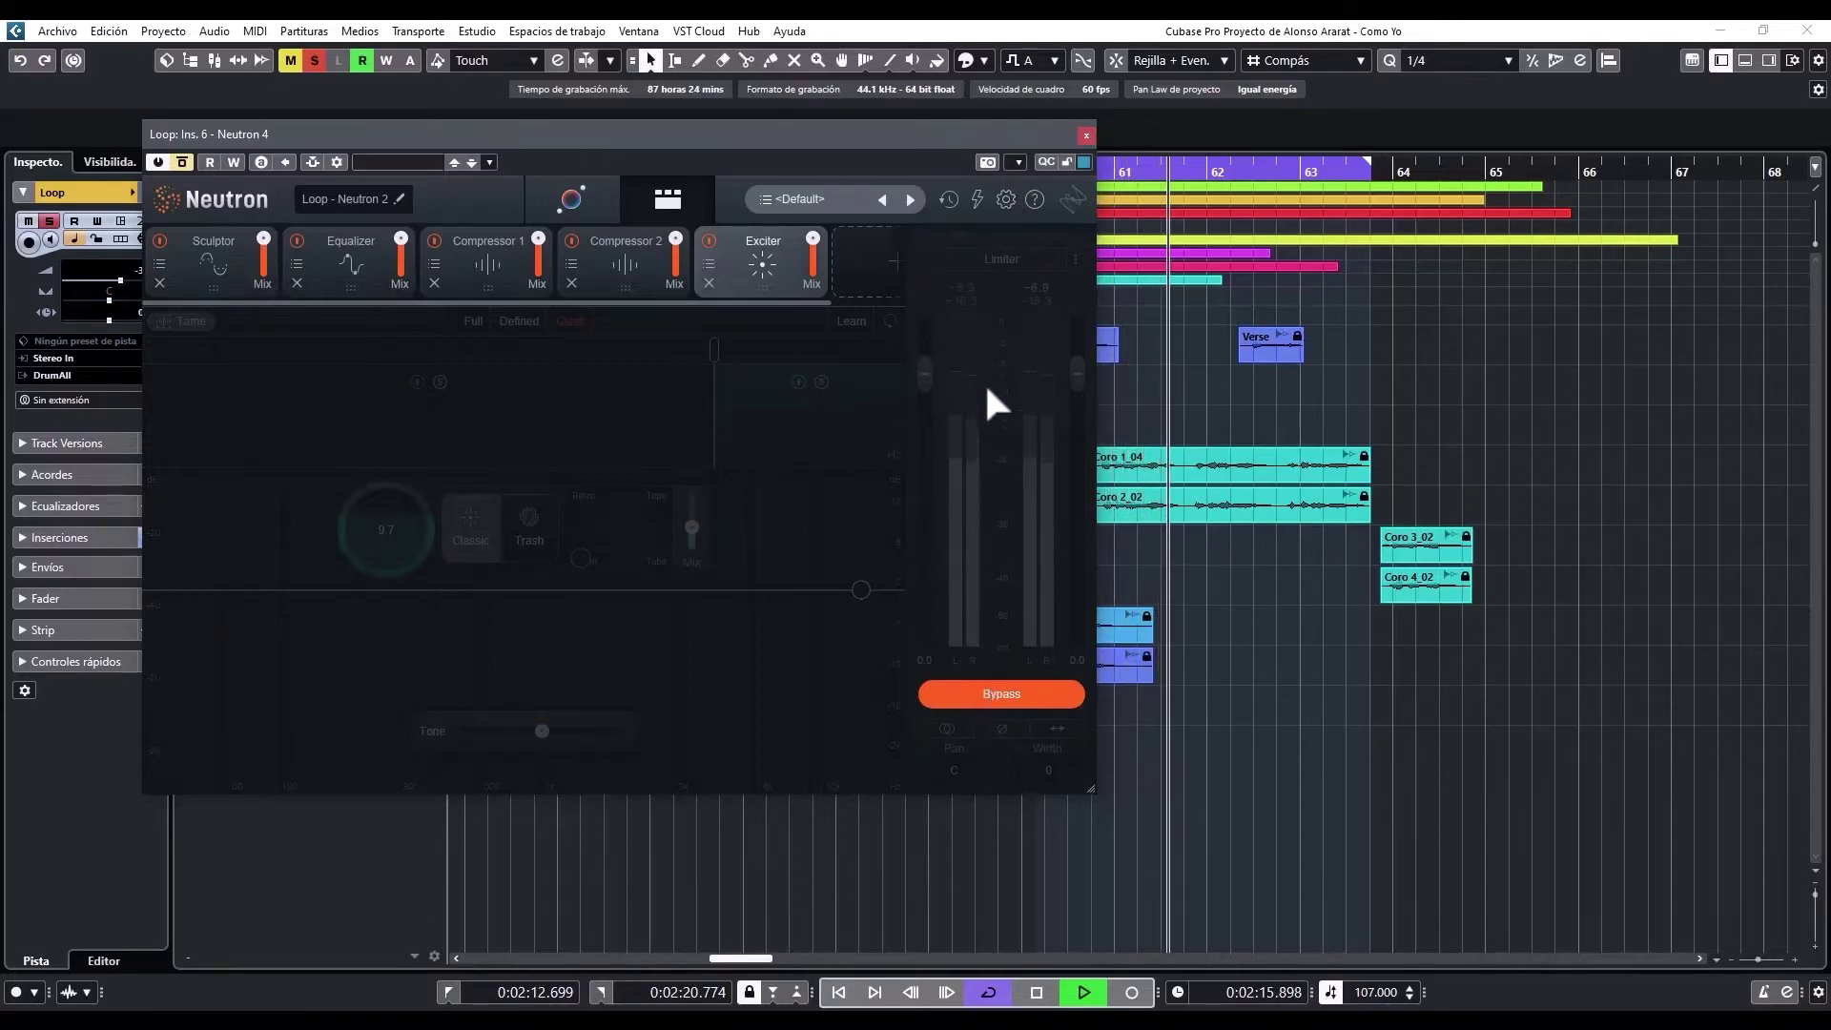
left_click(1001, 694)
key("space")
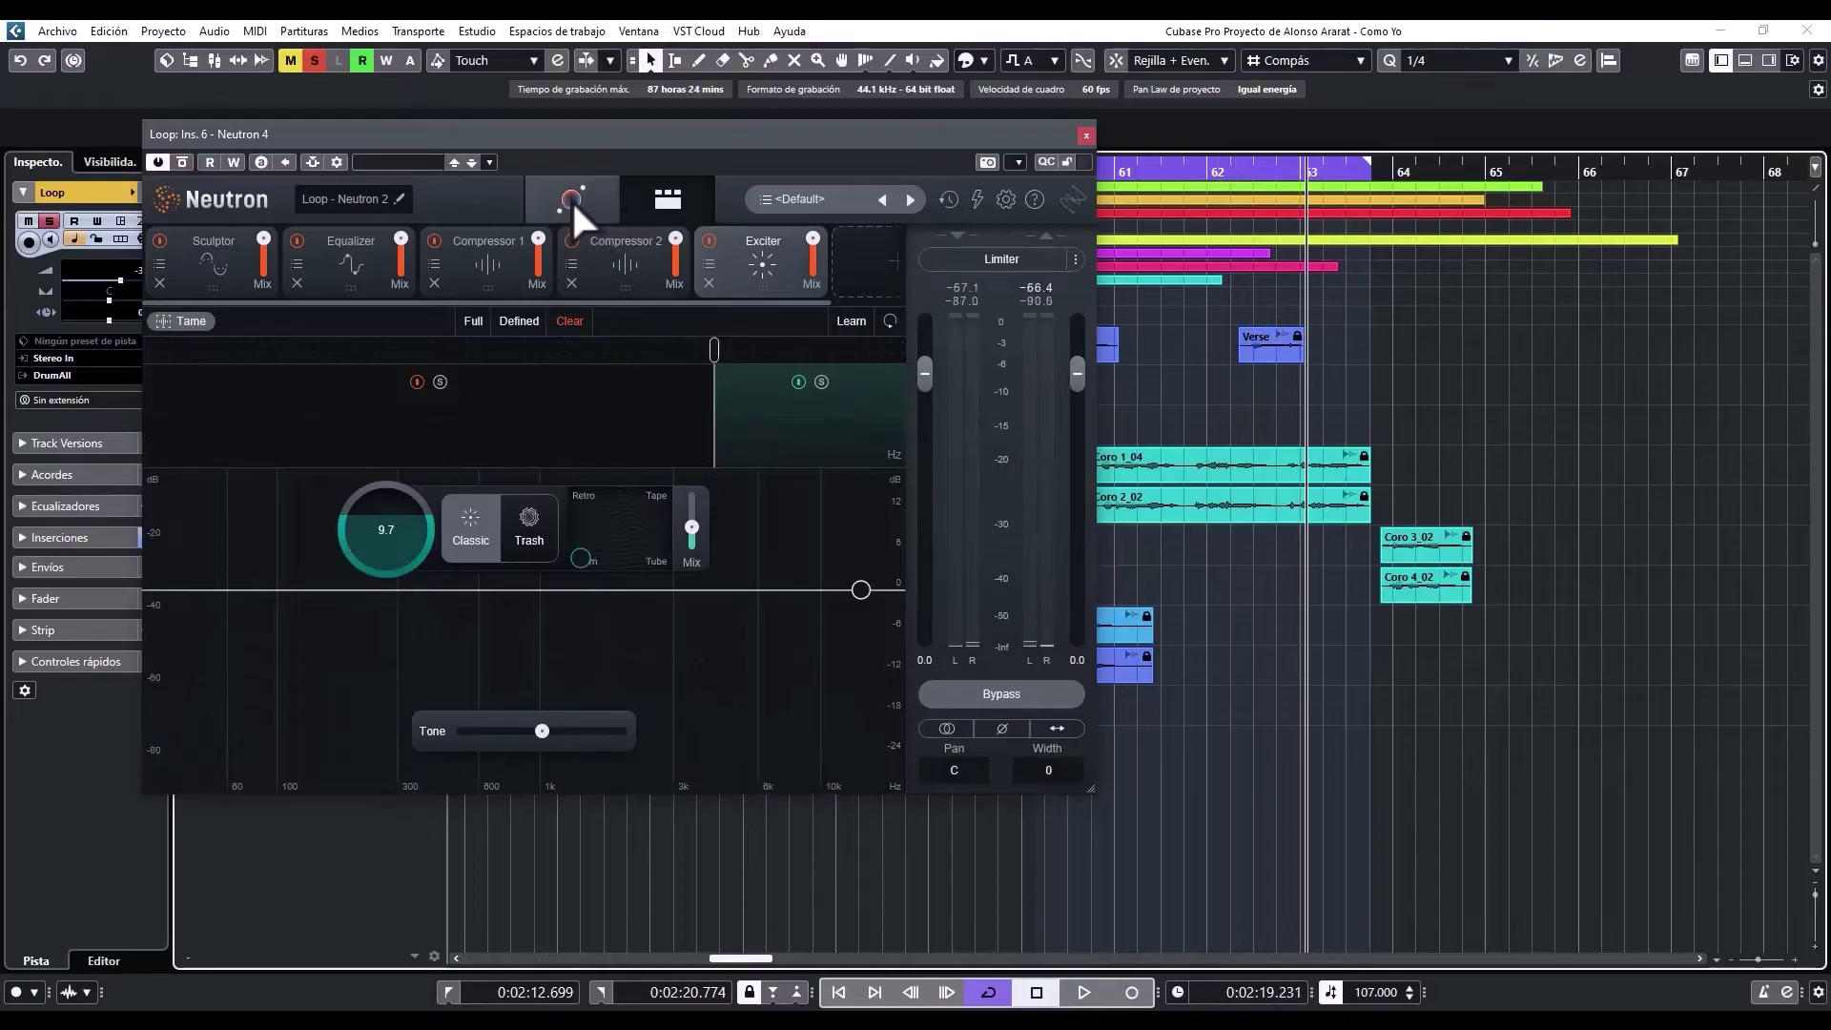
Open Neutron's assistant view and play the loop from the start of the cycle range so the assistant analyzes it
left_click(569, 193)
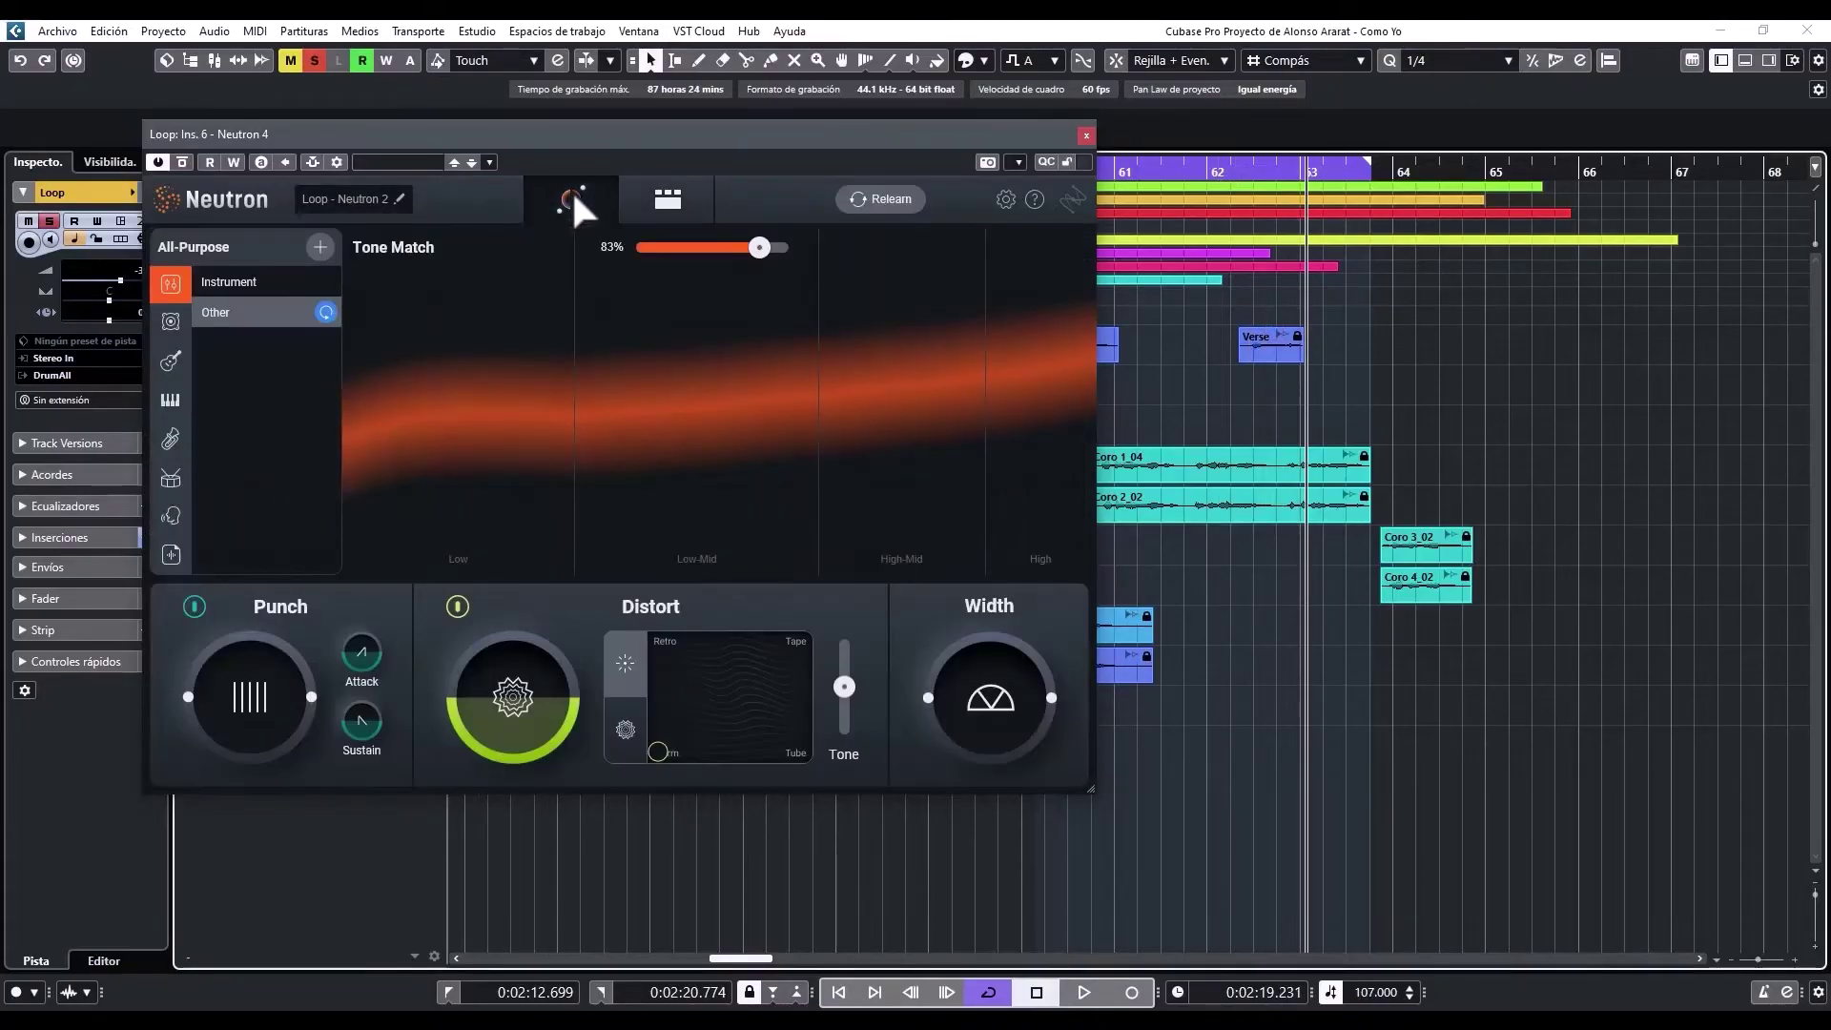
key("KP_1")
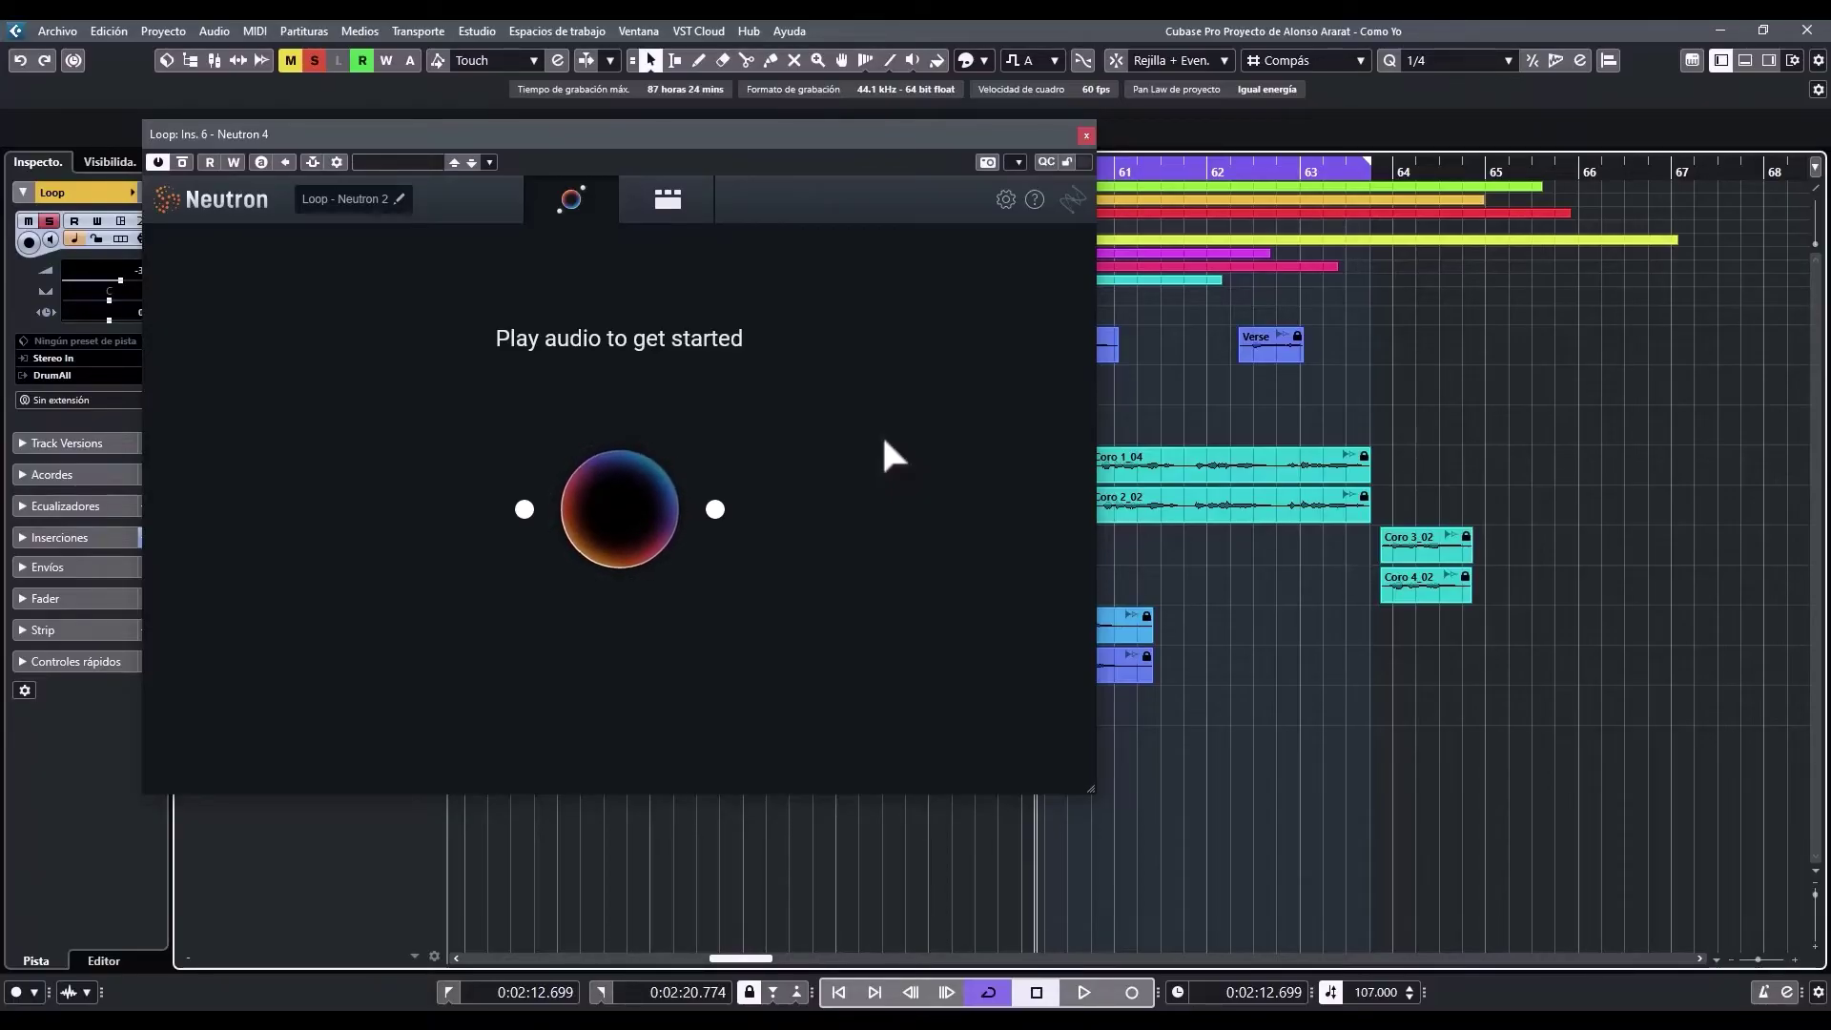
left_click(1070, 995)
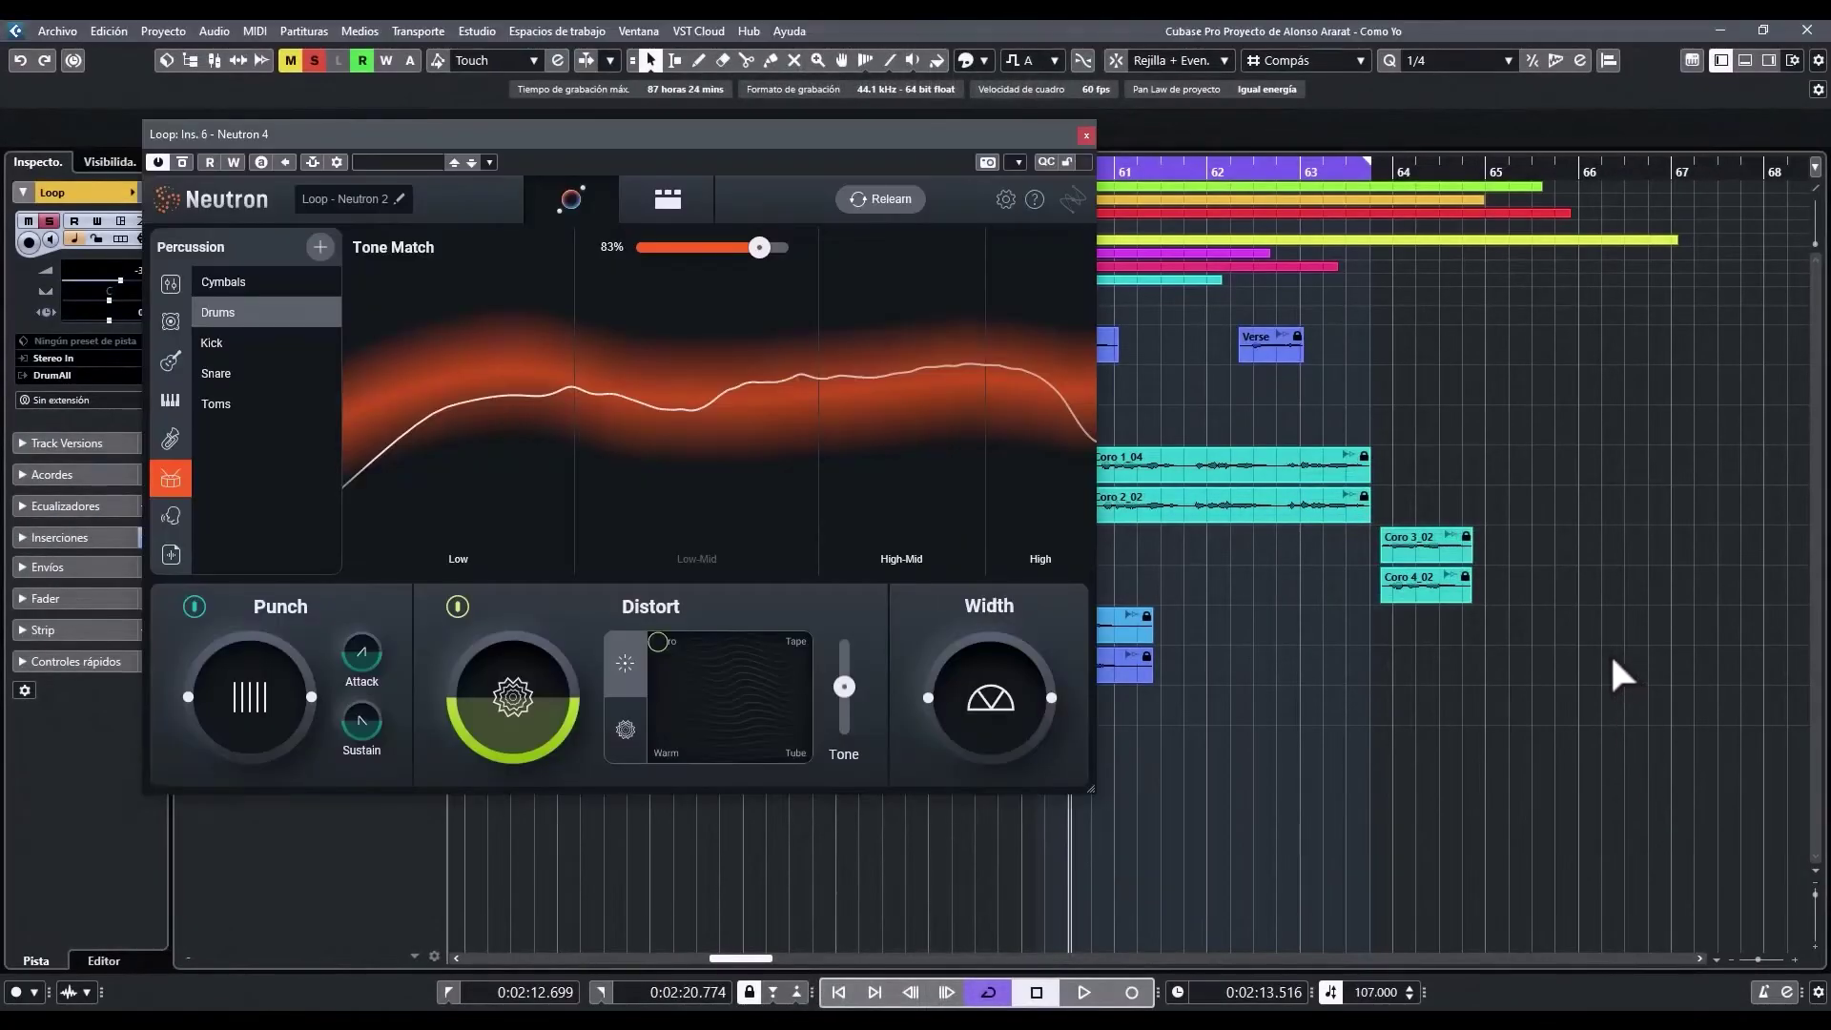
Browse the assistant's built-in target categories from All-Purpose, Bass and Guitar through Orchestral, Percussion and Voice
left_click_drag(620, 133, 782, 151)
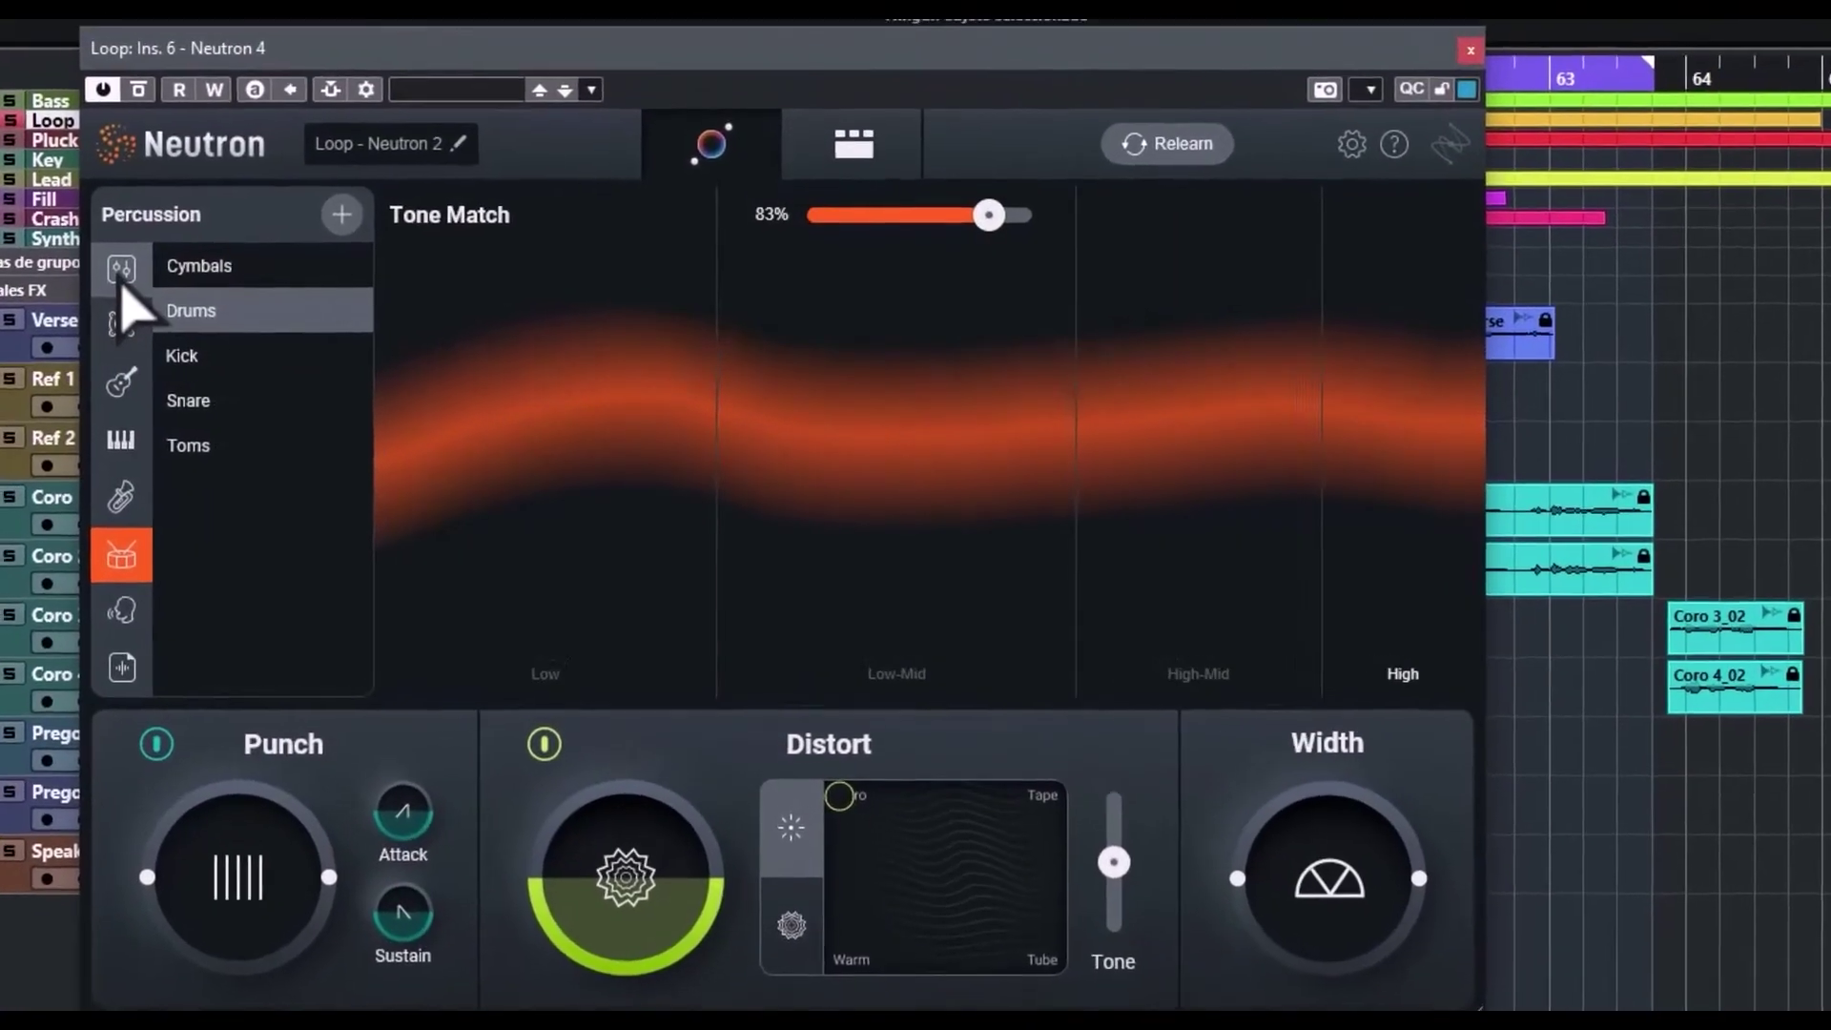
left_click(331, 300)
left_click(331, 339)
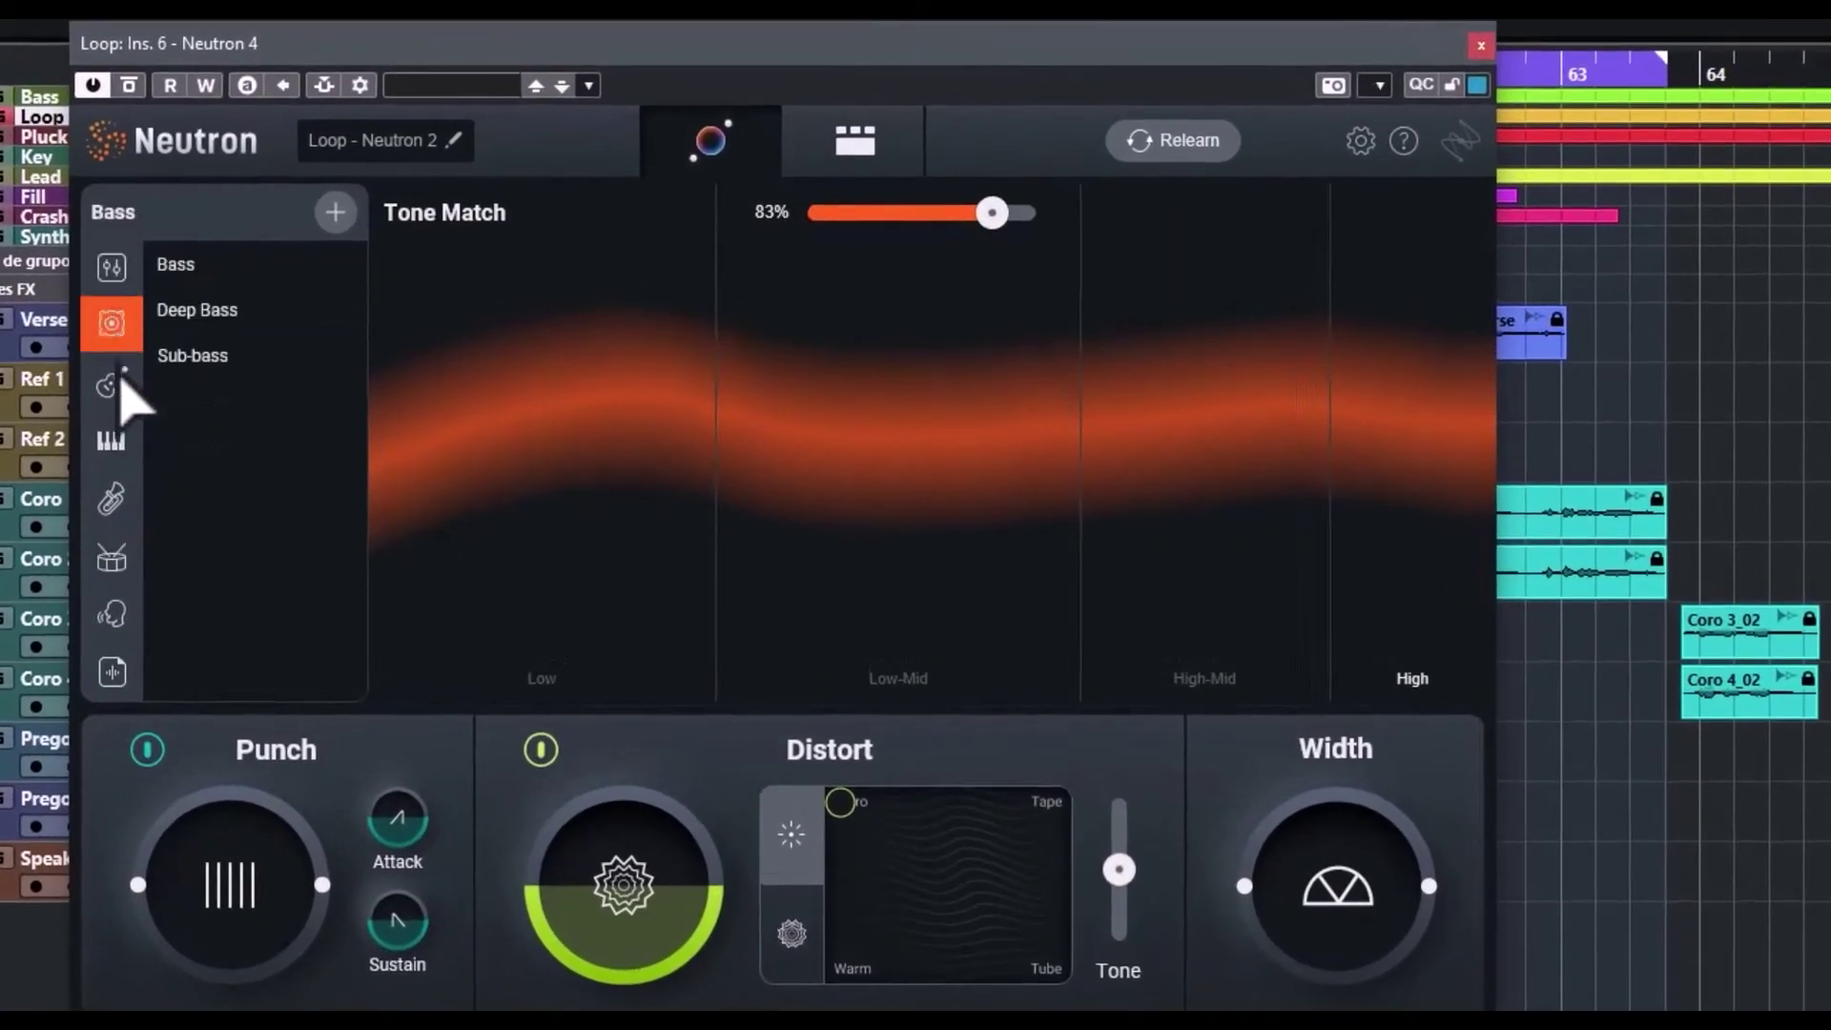
left_click(112, 389)
left_click(111, 441)
left_click(111, 498)
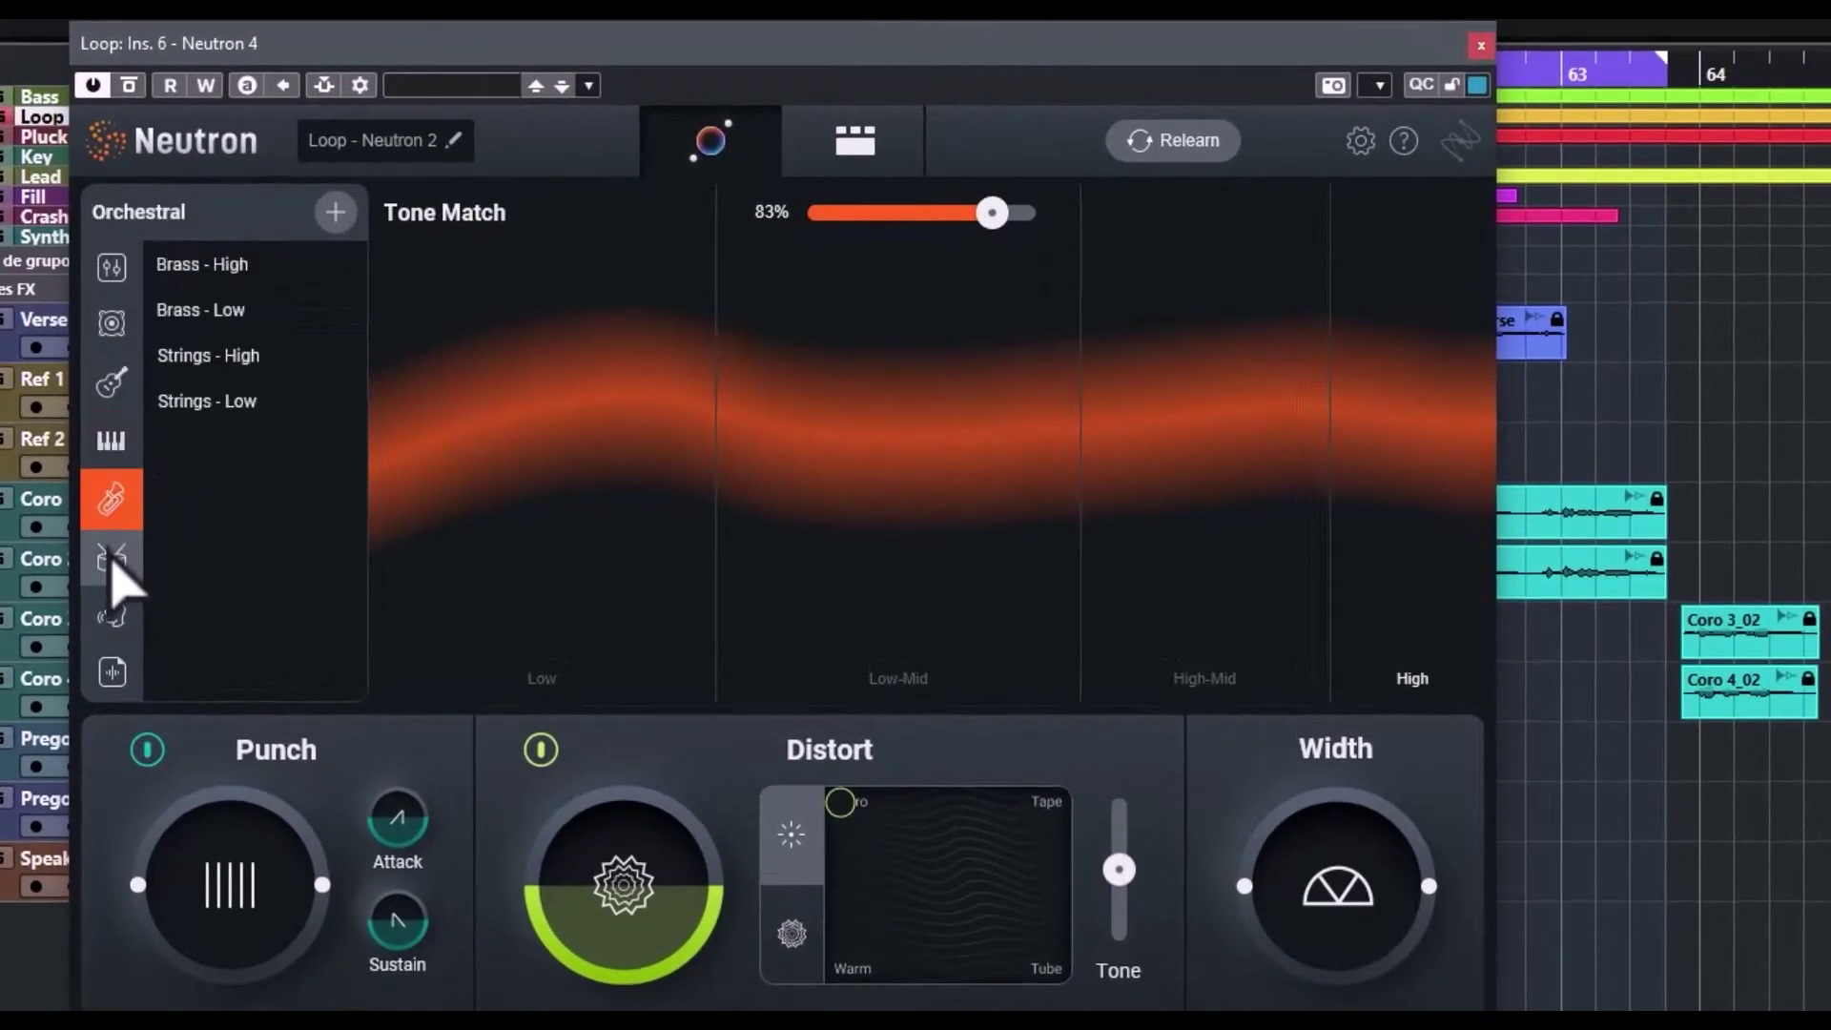
left_click(112, 559)
left_click(111, 615)
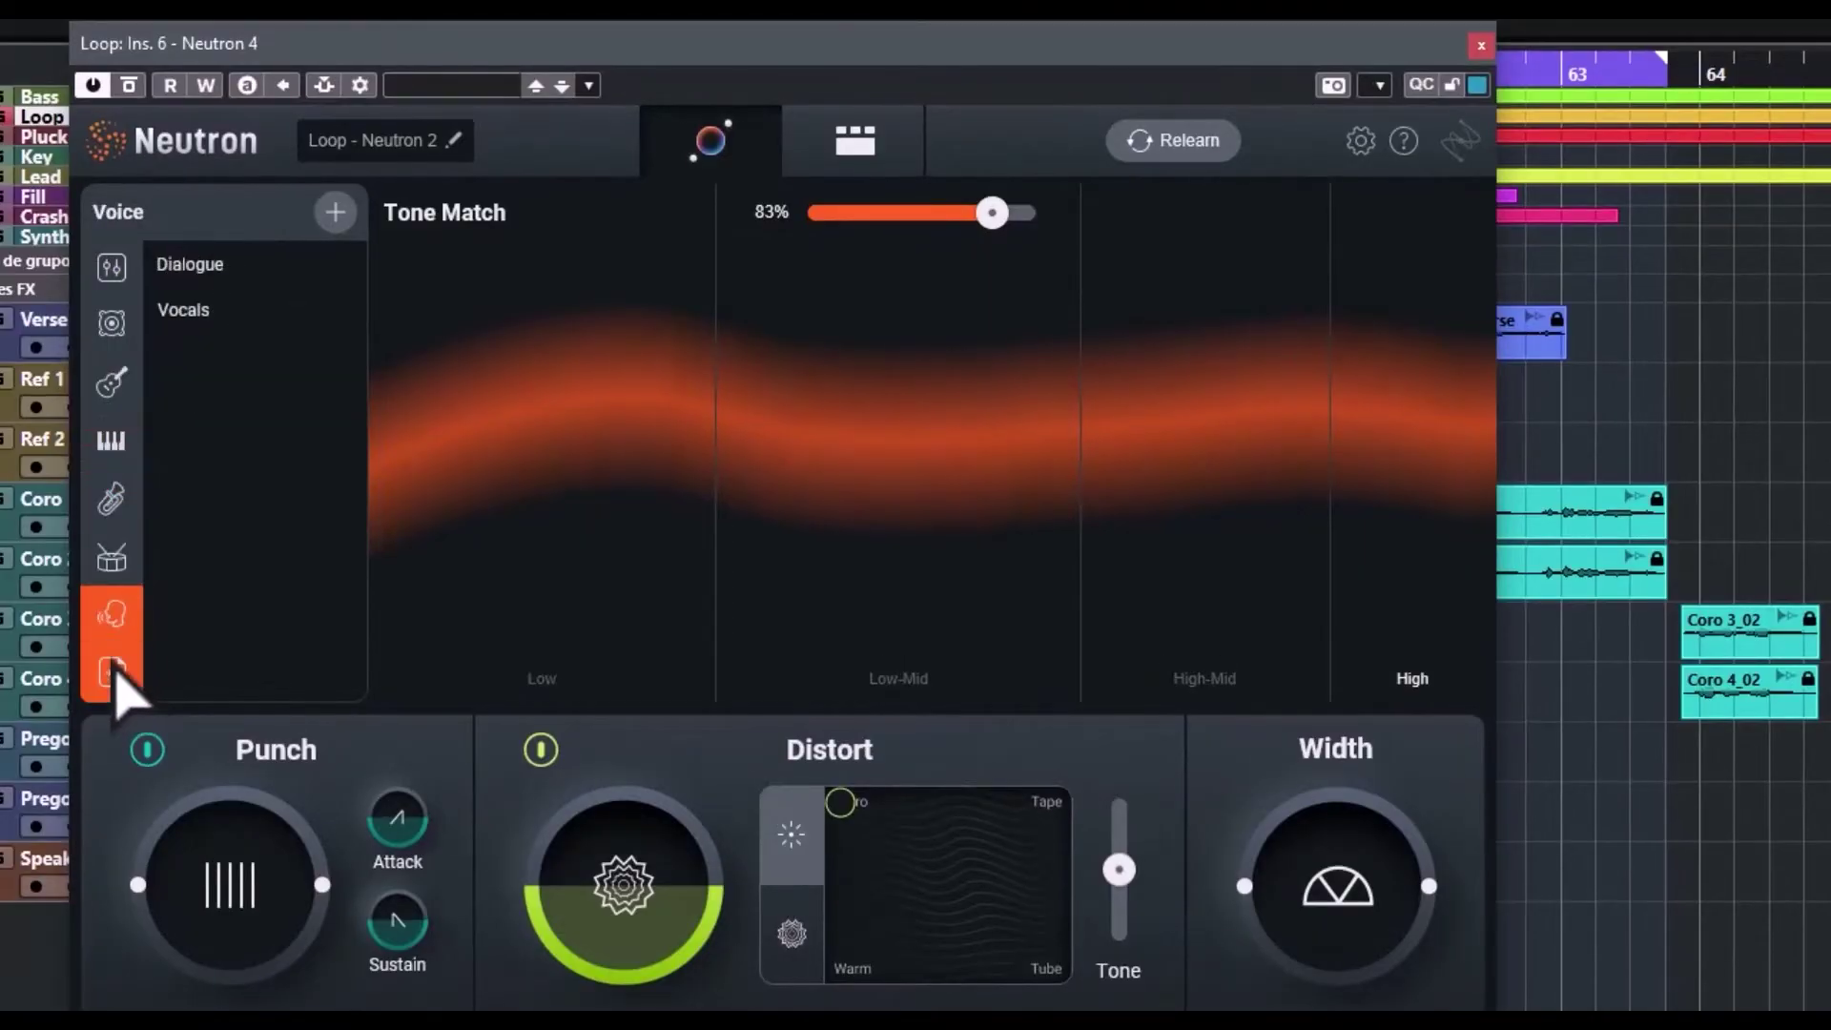
Apply the ANVAP custom target to the loop and compare the sound with and without processing, leaving bypass off
left_click(113, 670)
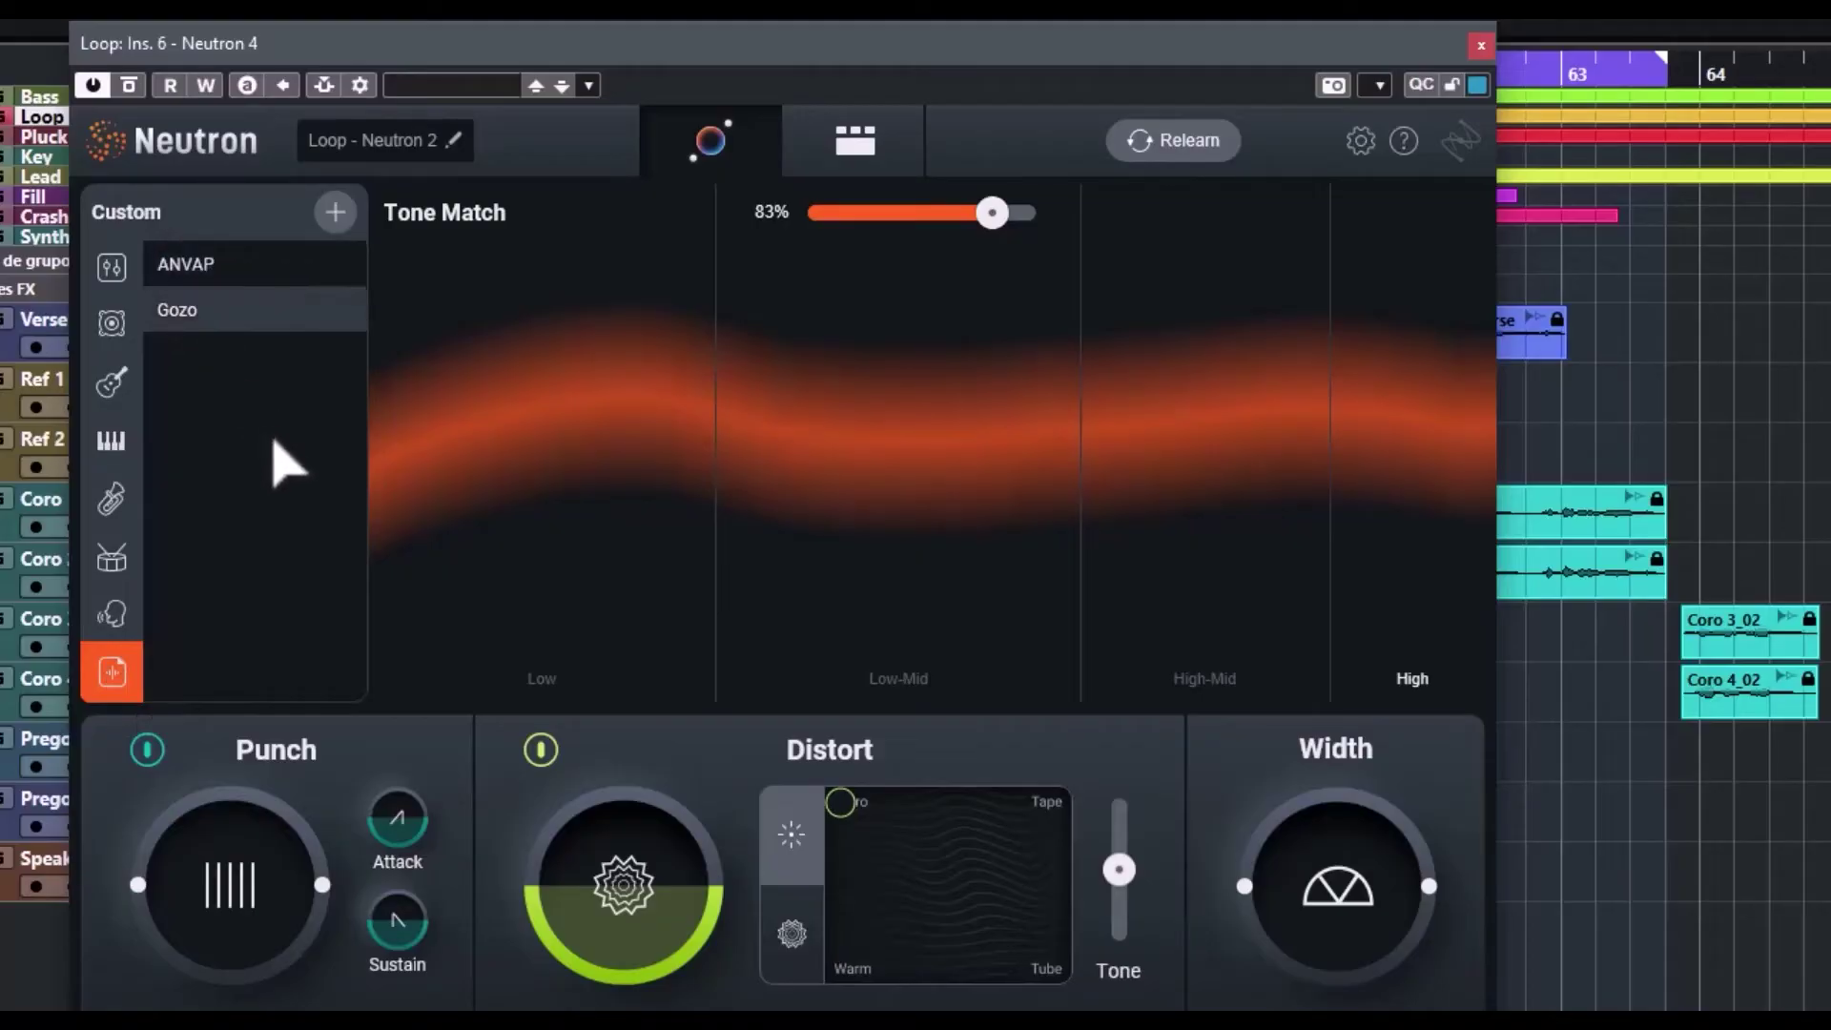
left_click(230, 276)
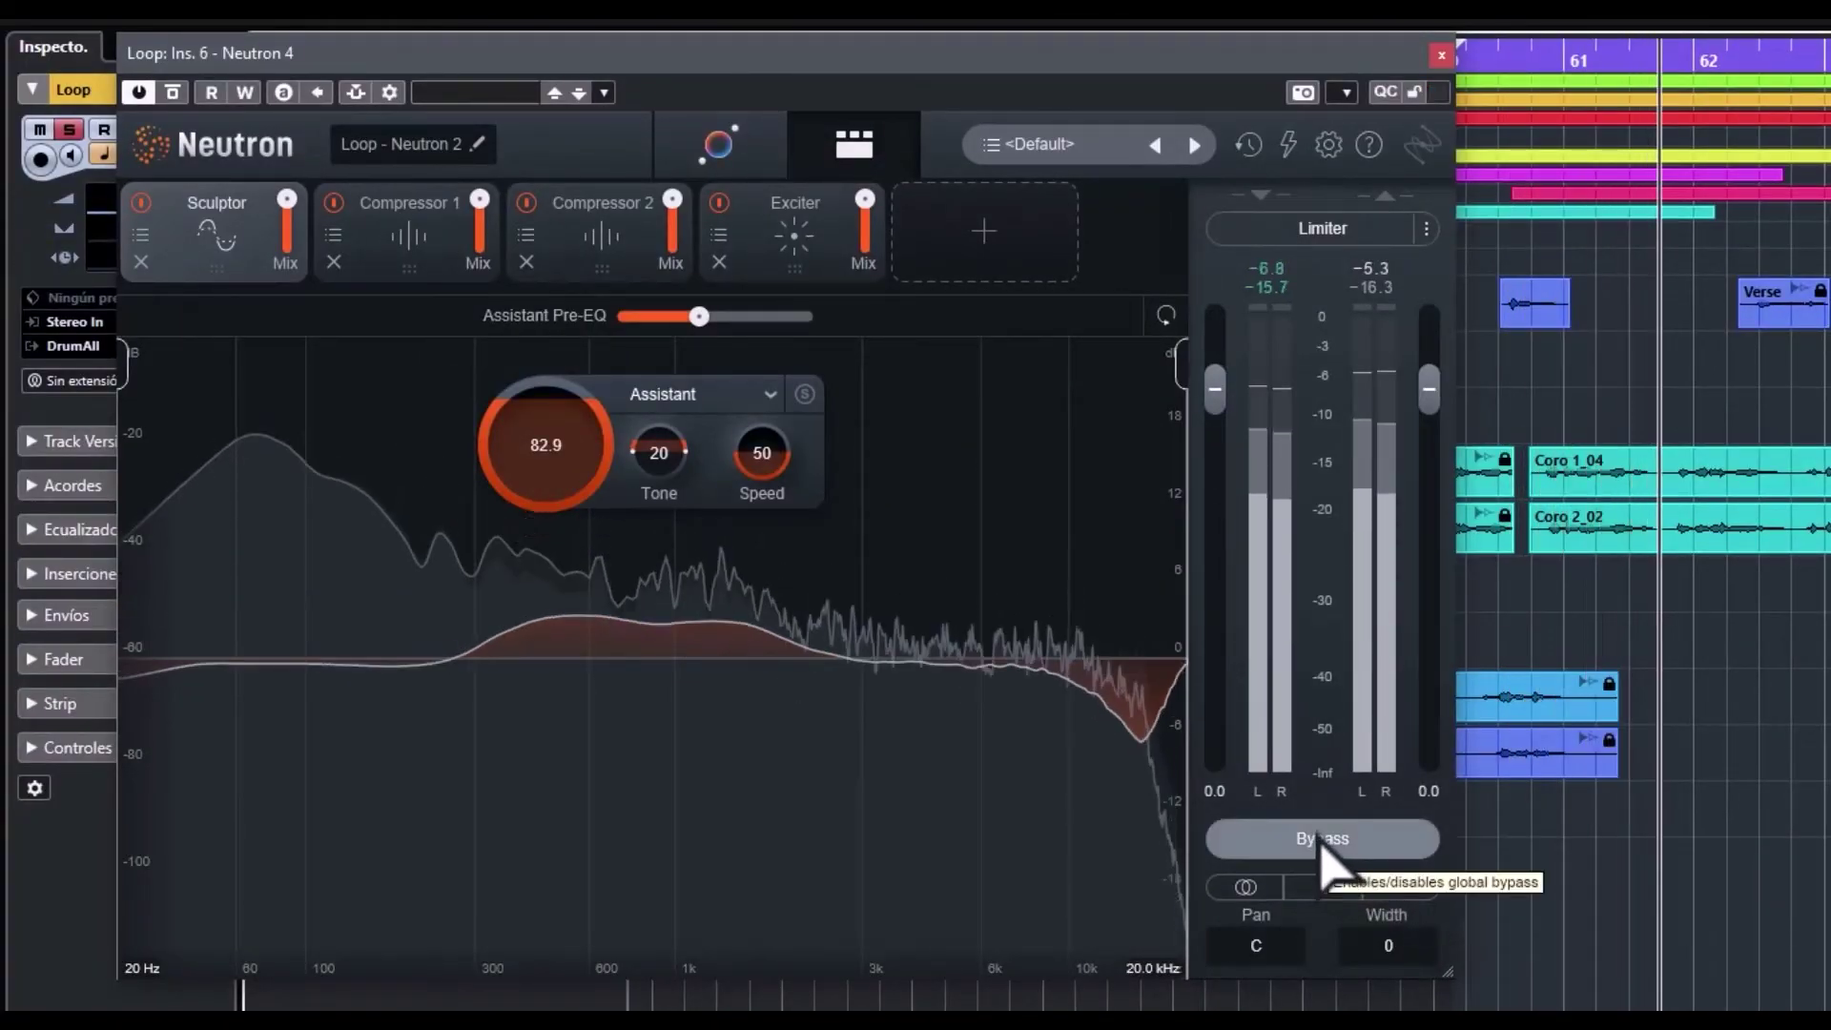
left_click(1321, 852)
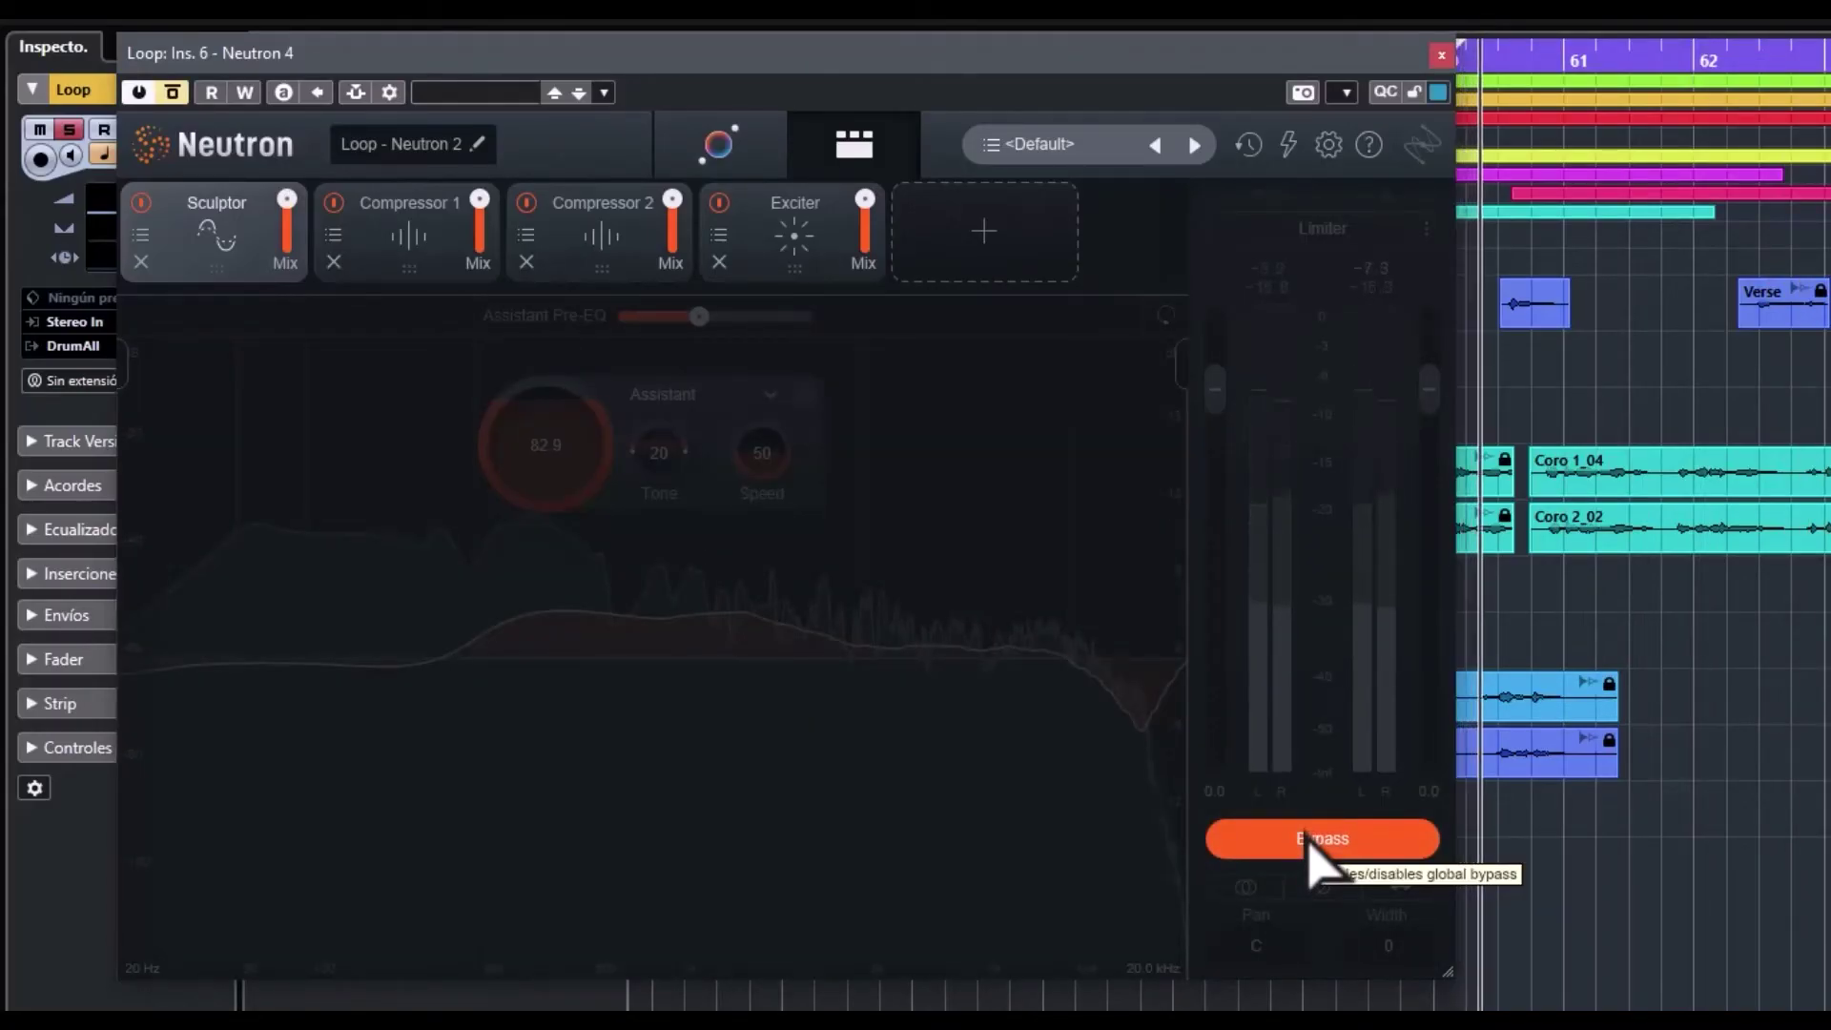
left_click(1316, 839)
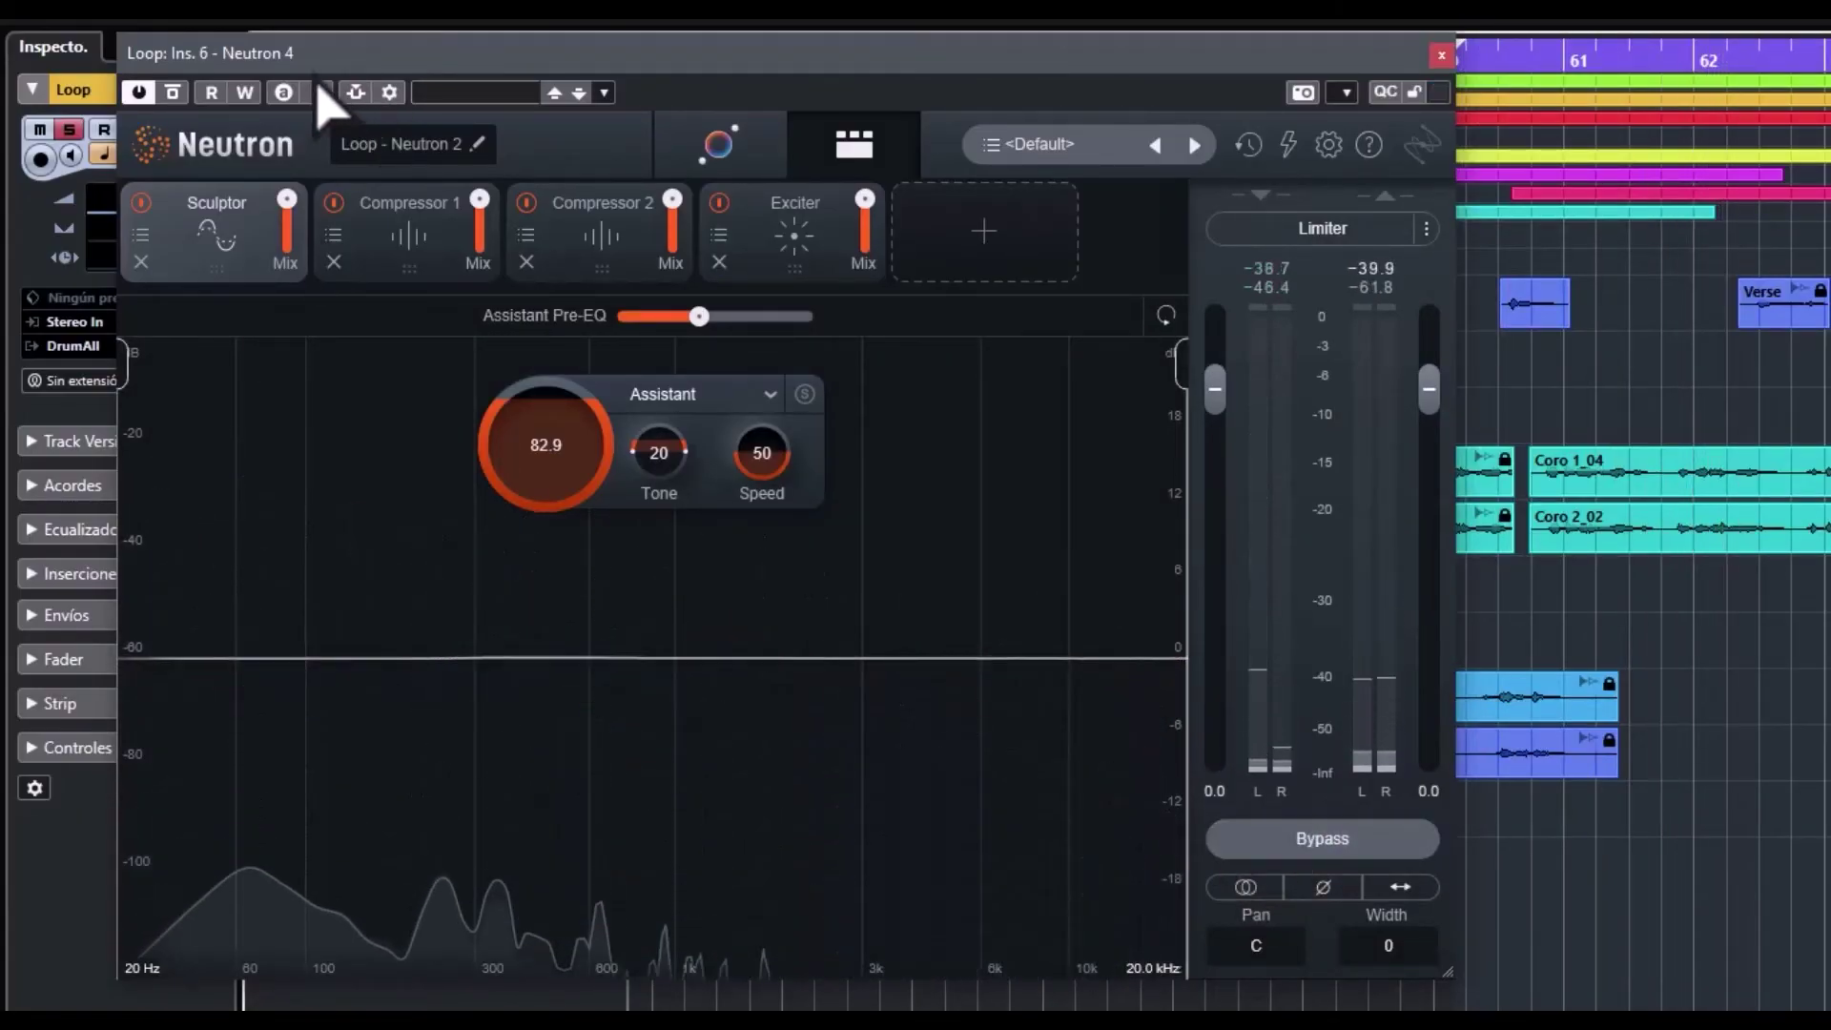
Switch the assistant to the Gozo custom target and compare the loop with and without processing, leaving bypass off and playback stopped
left_click(713, 148)
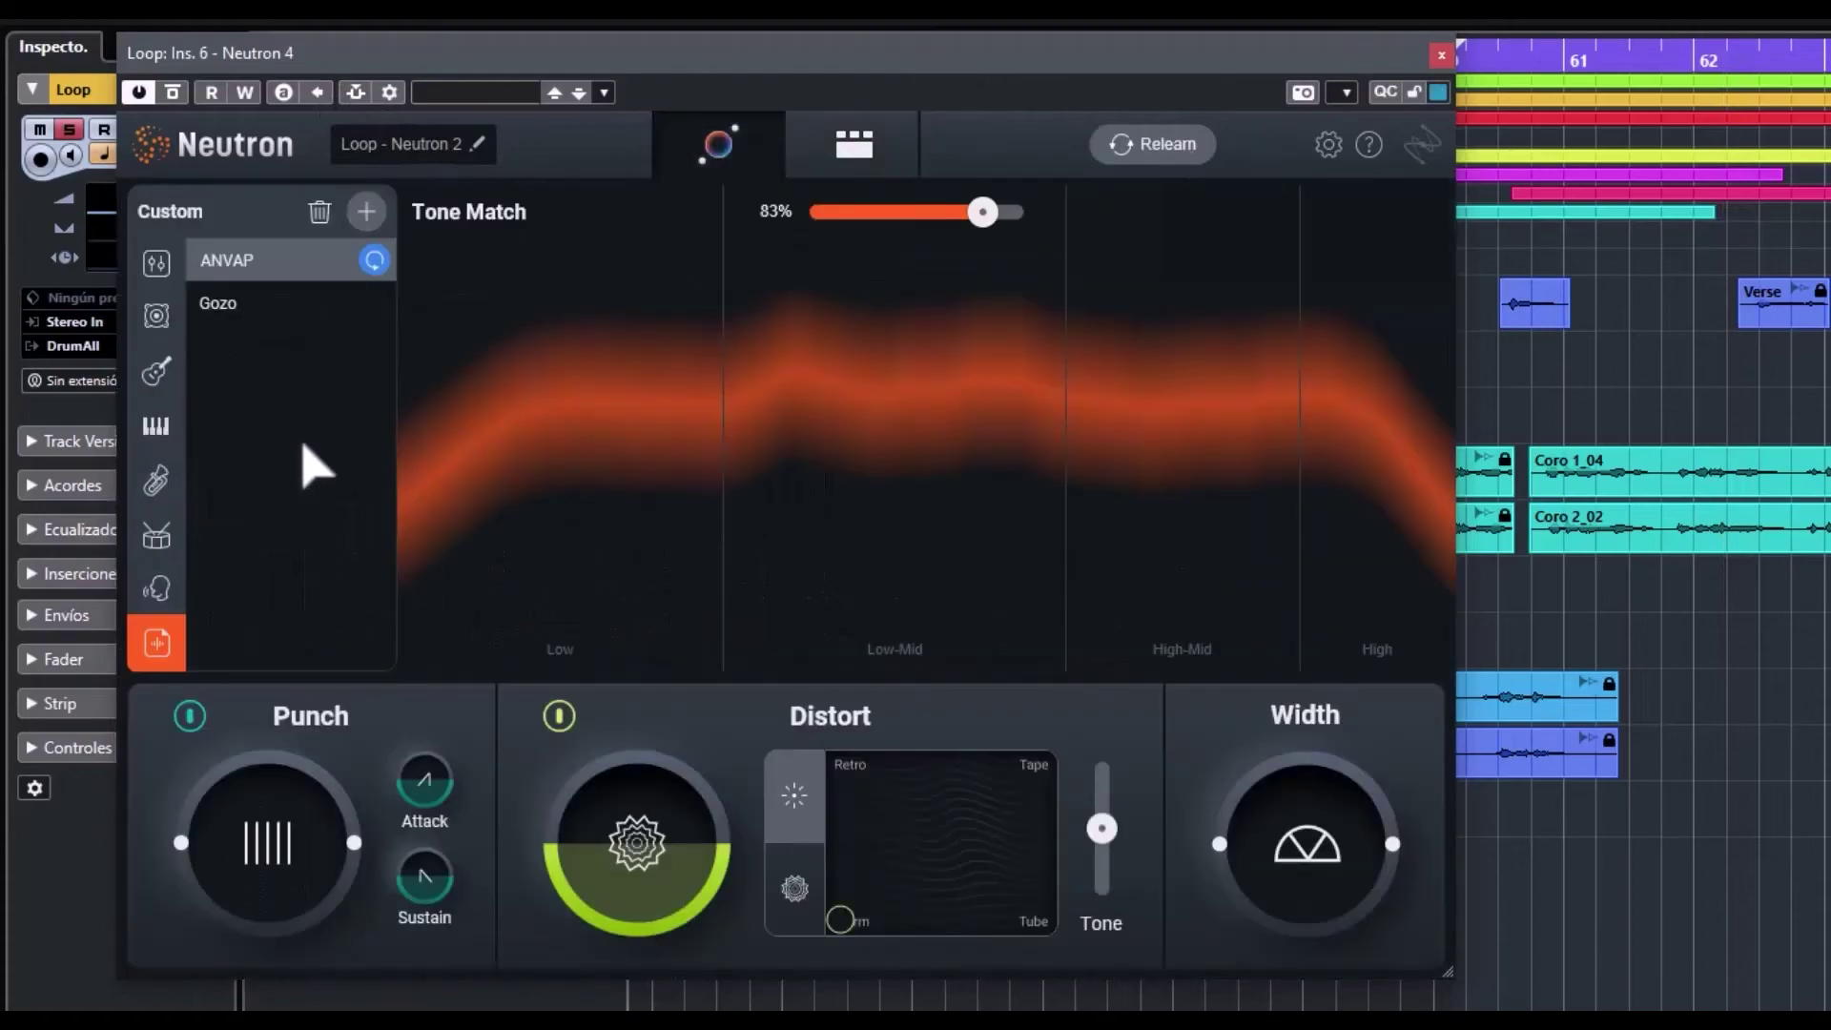
left_click(232, 316)
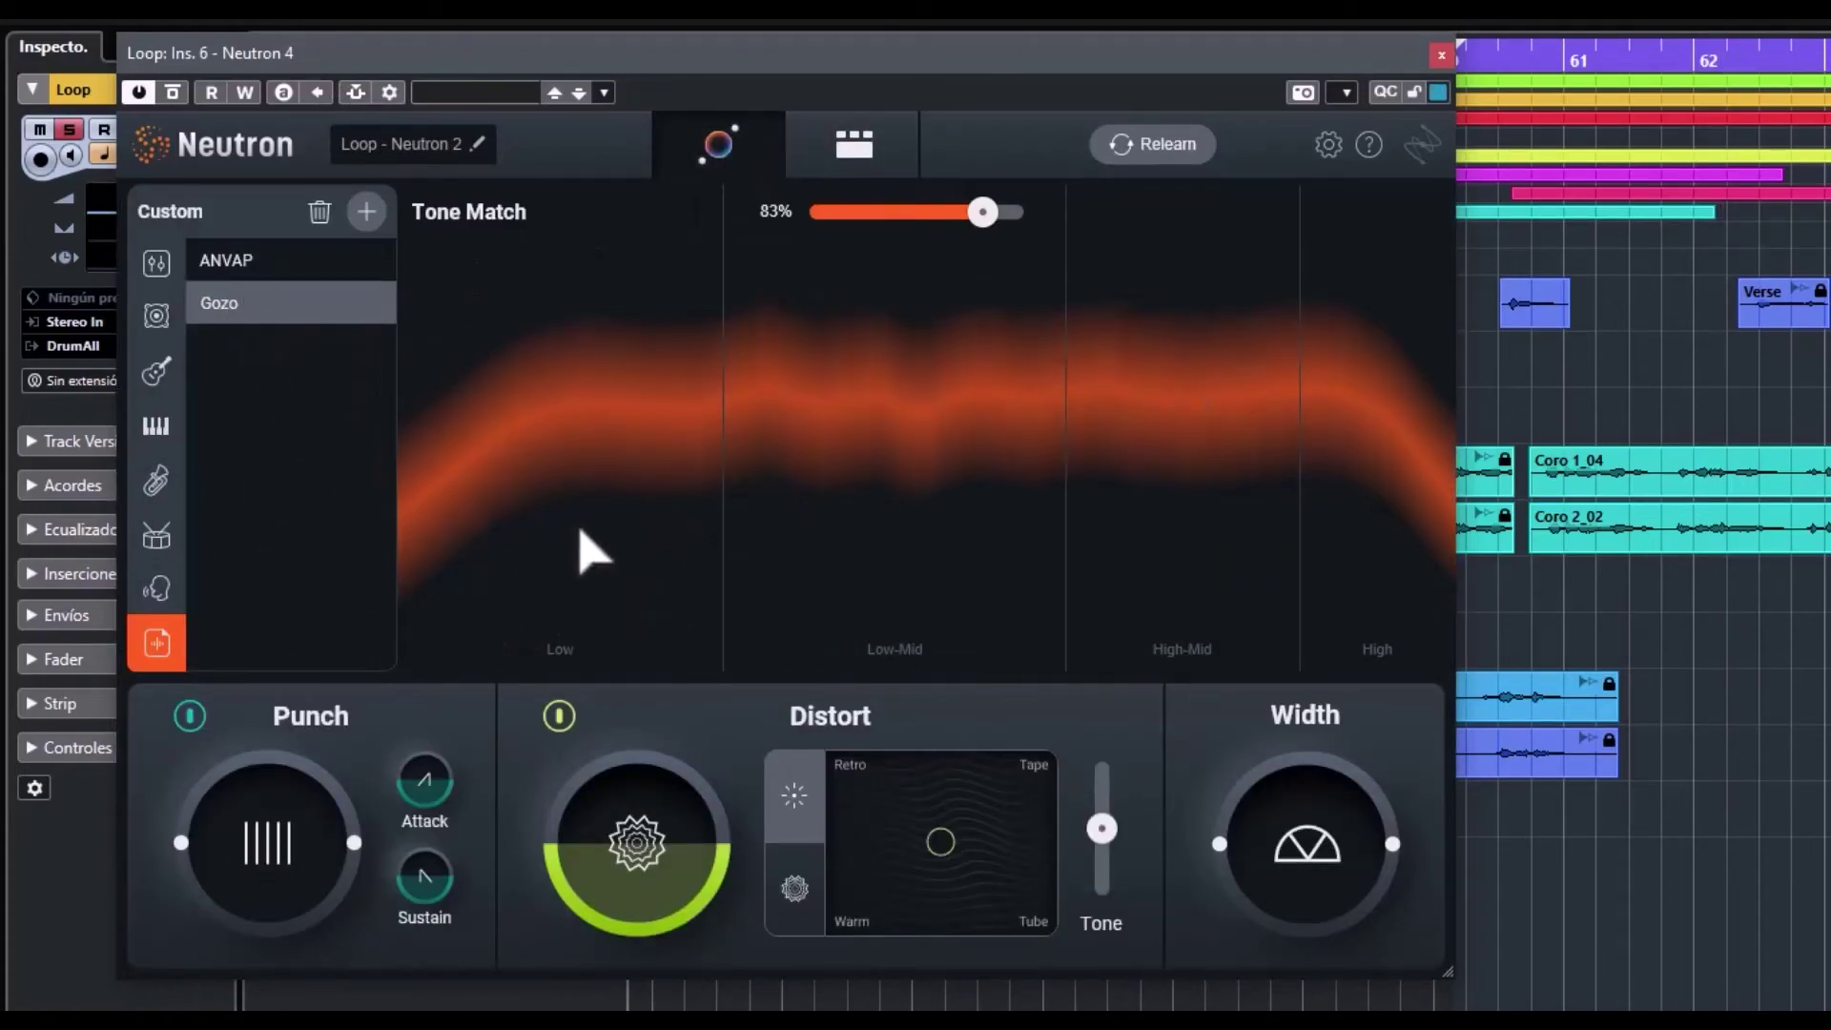
left_click(856, 145)
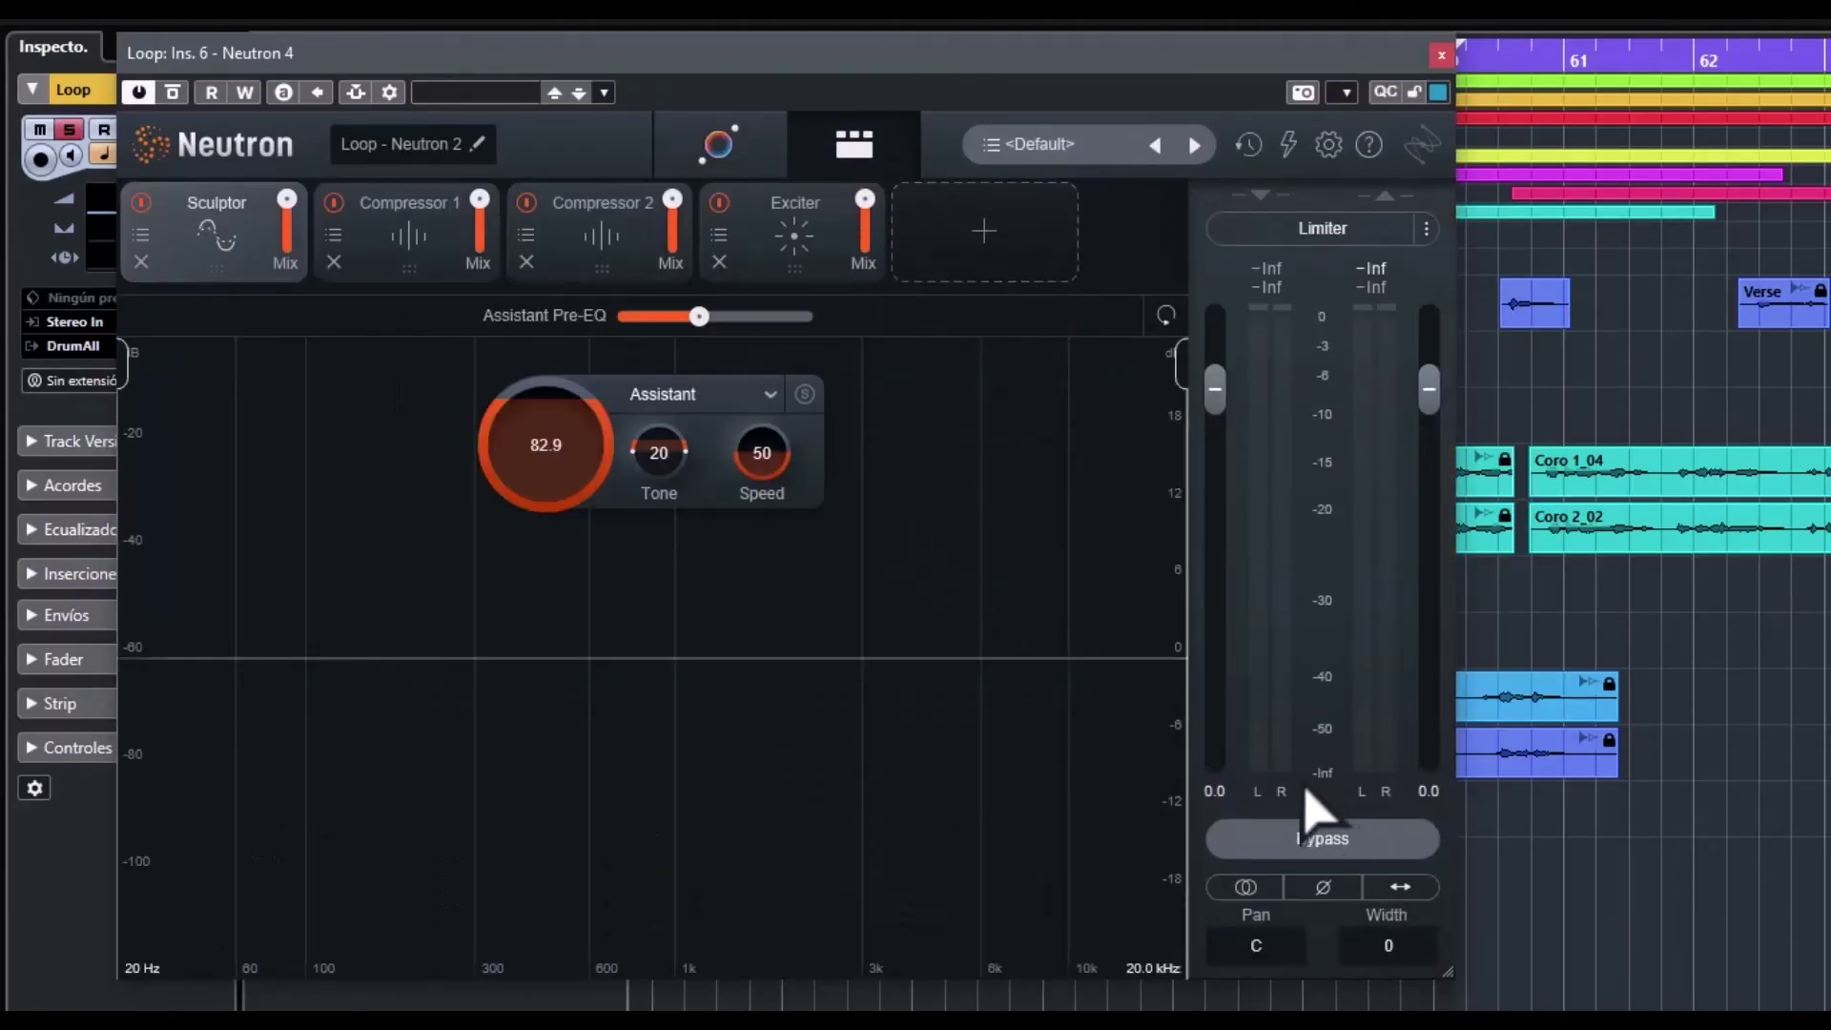
left_click(1323, 840)
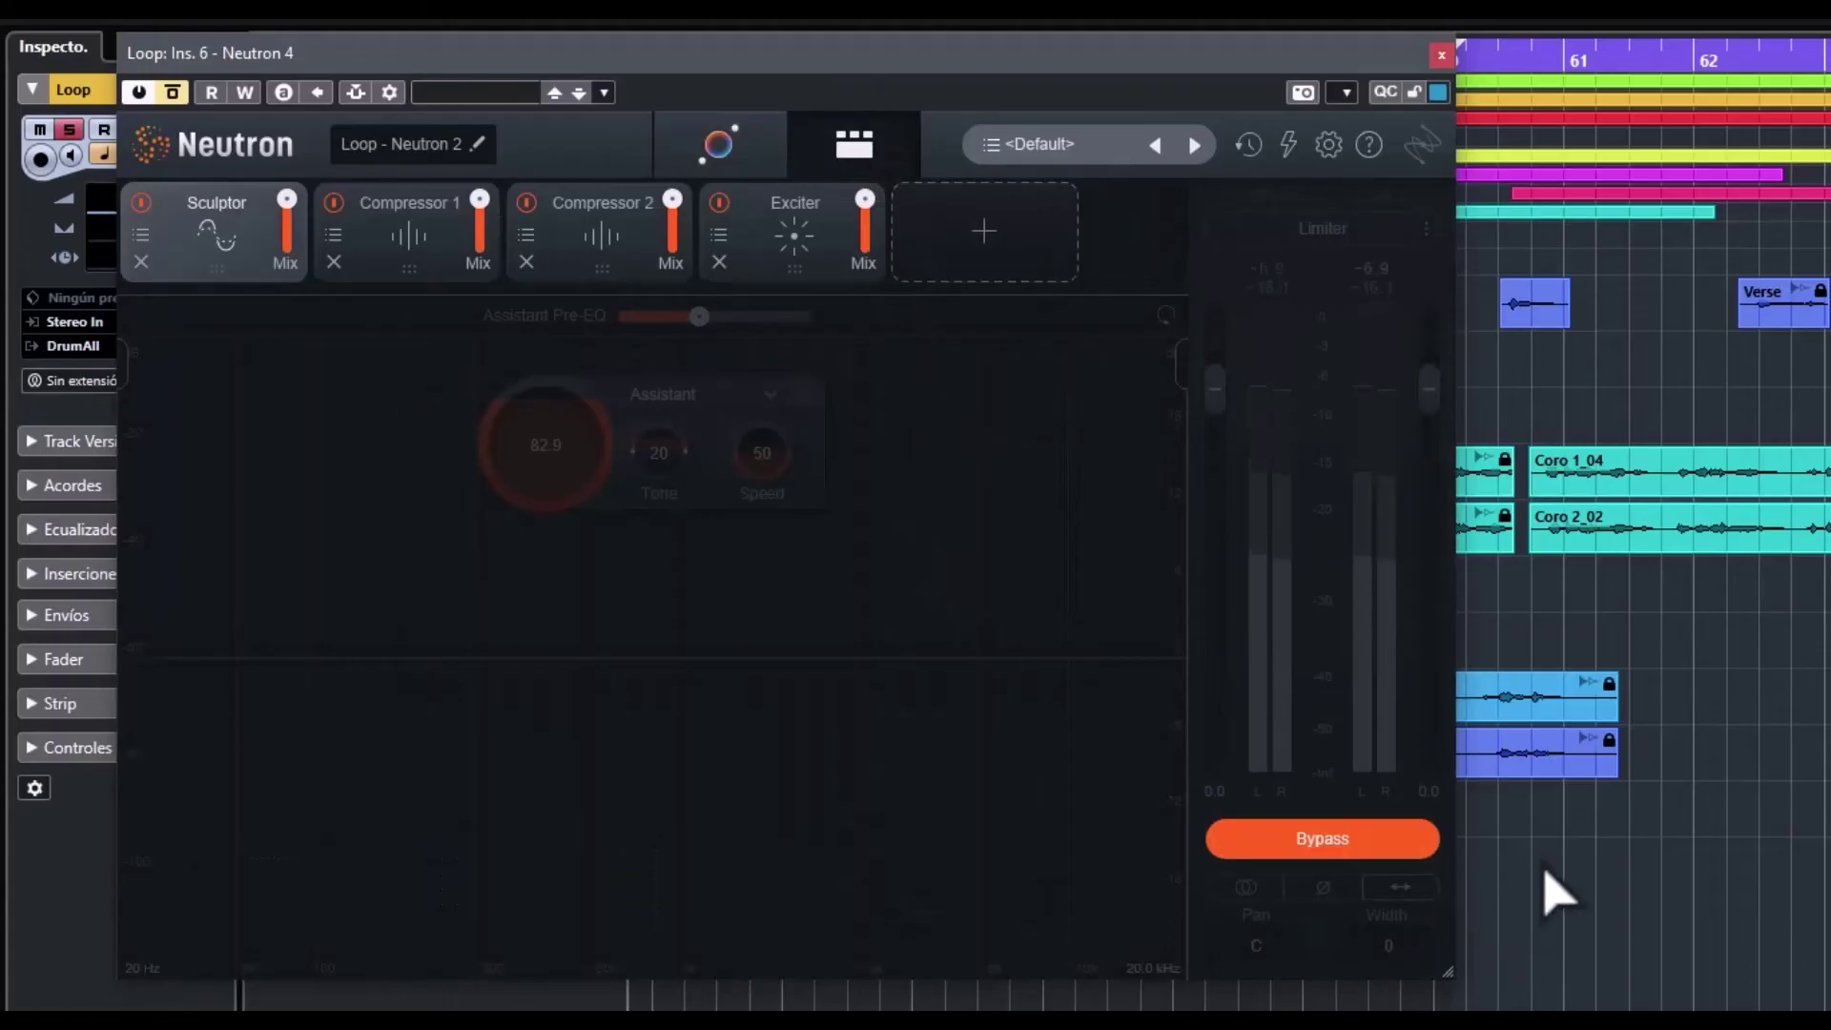
left_click(1325, 839)
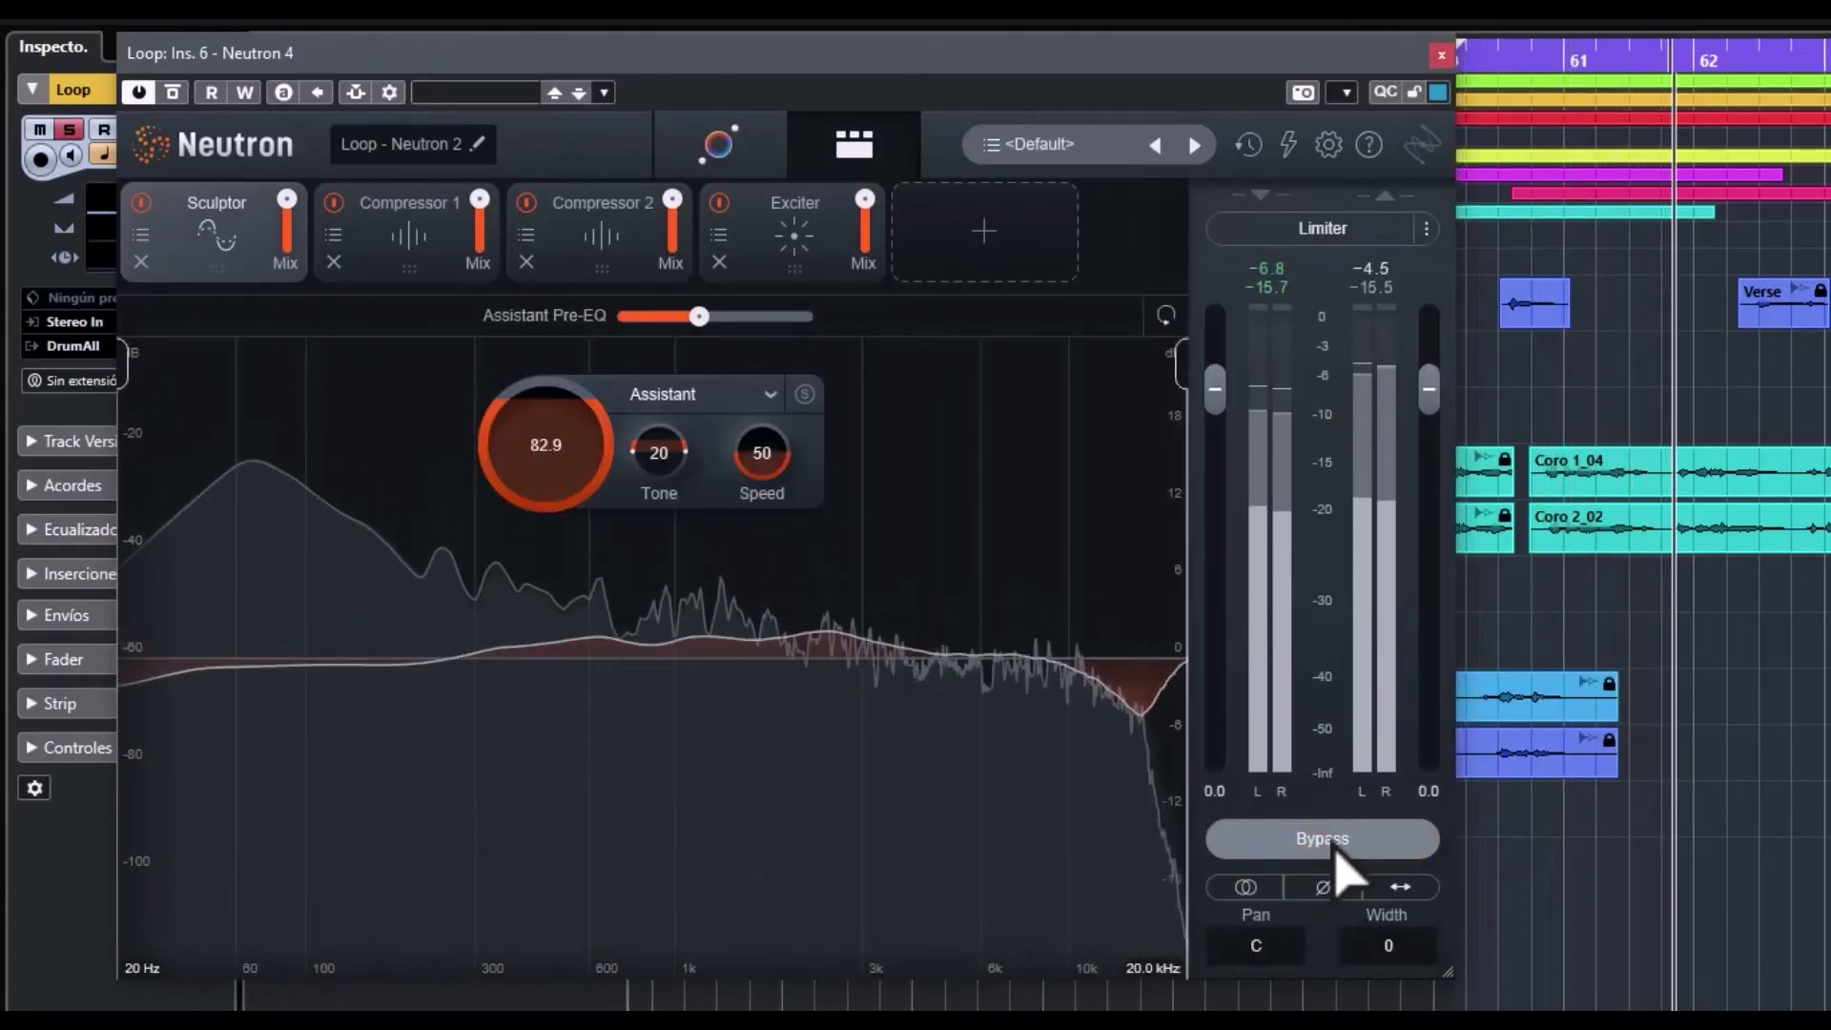
left_click(1320, 837)
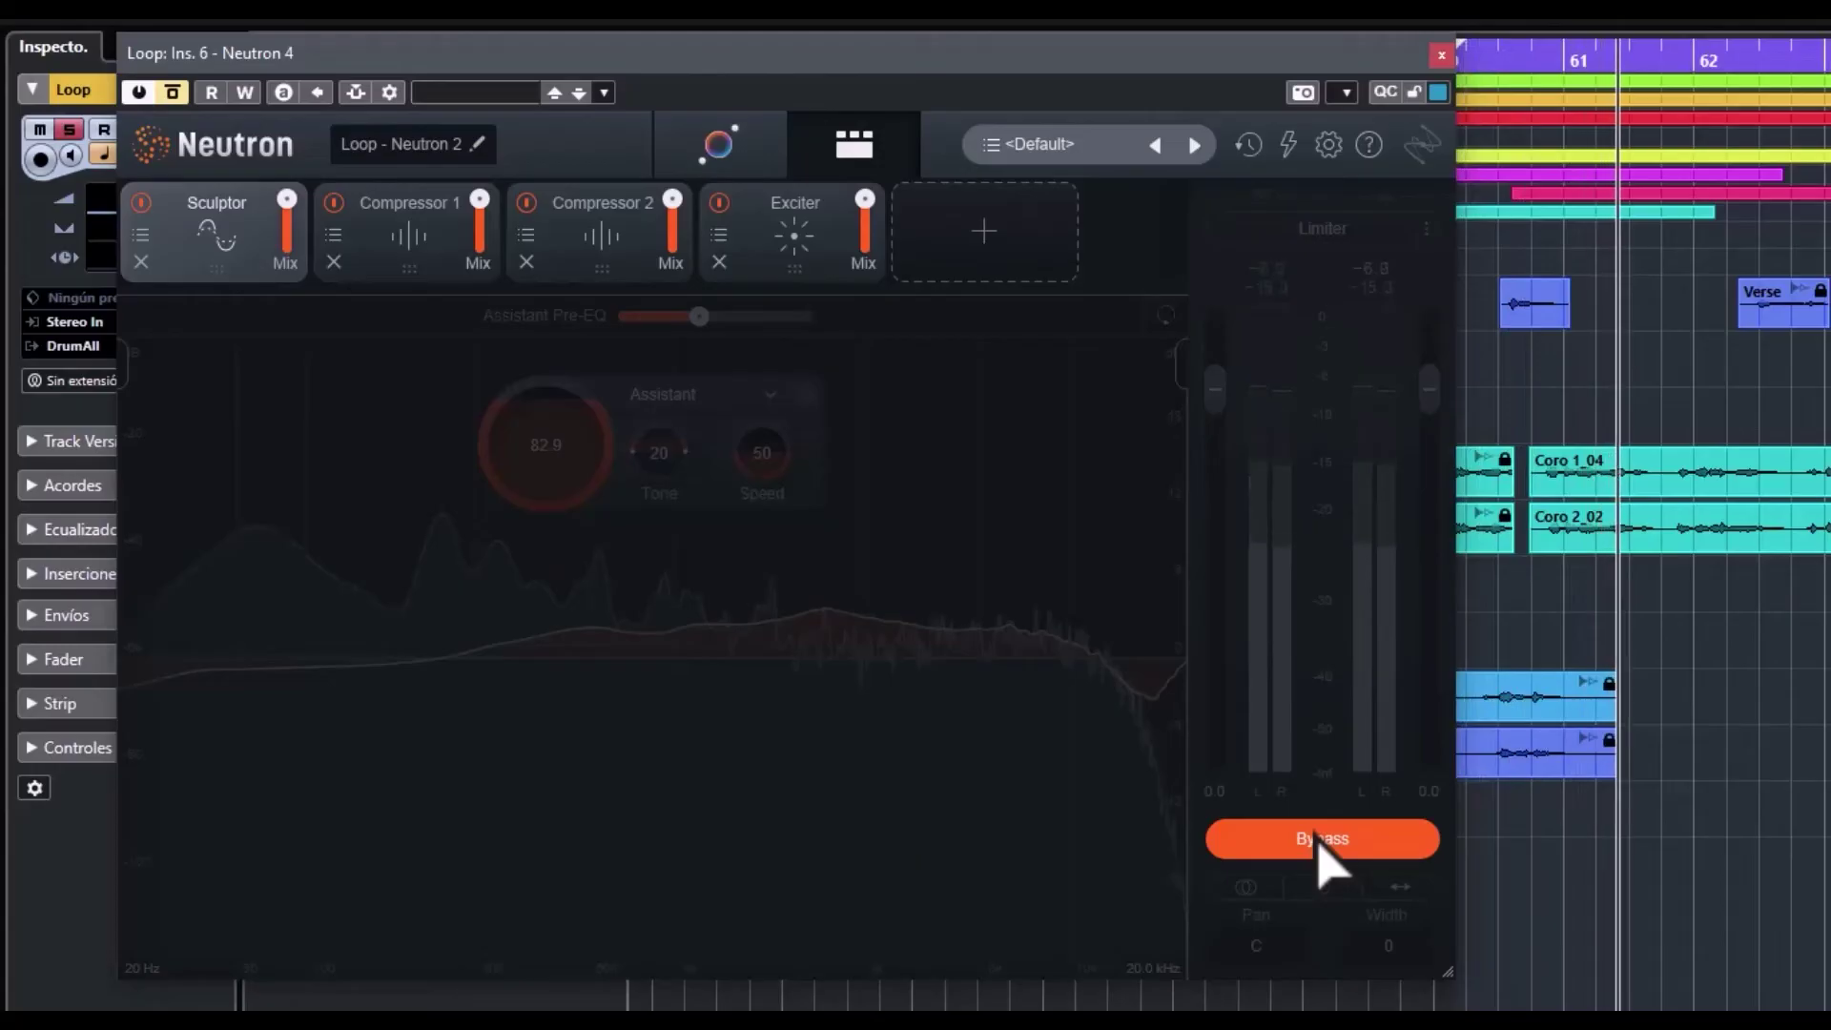
left_click(1318, 836)
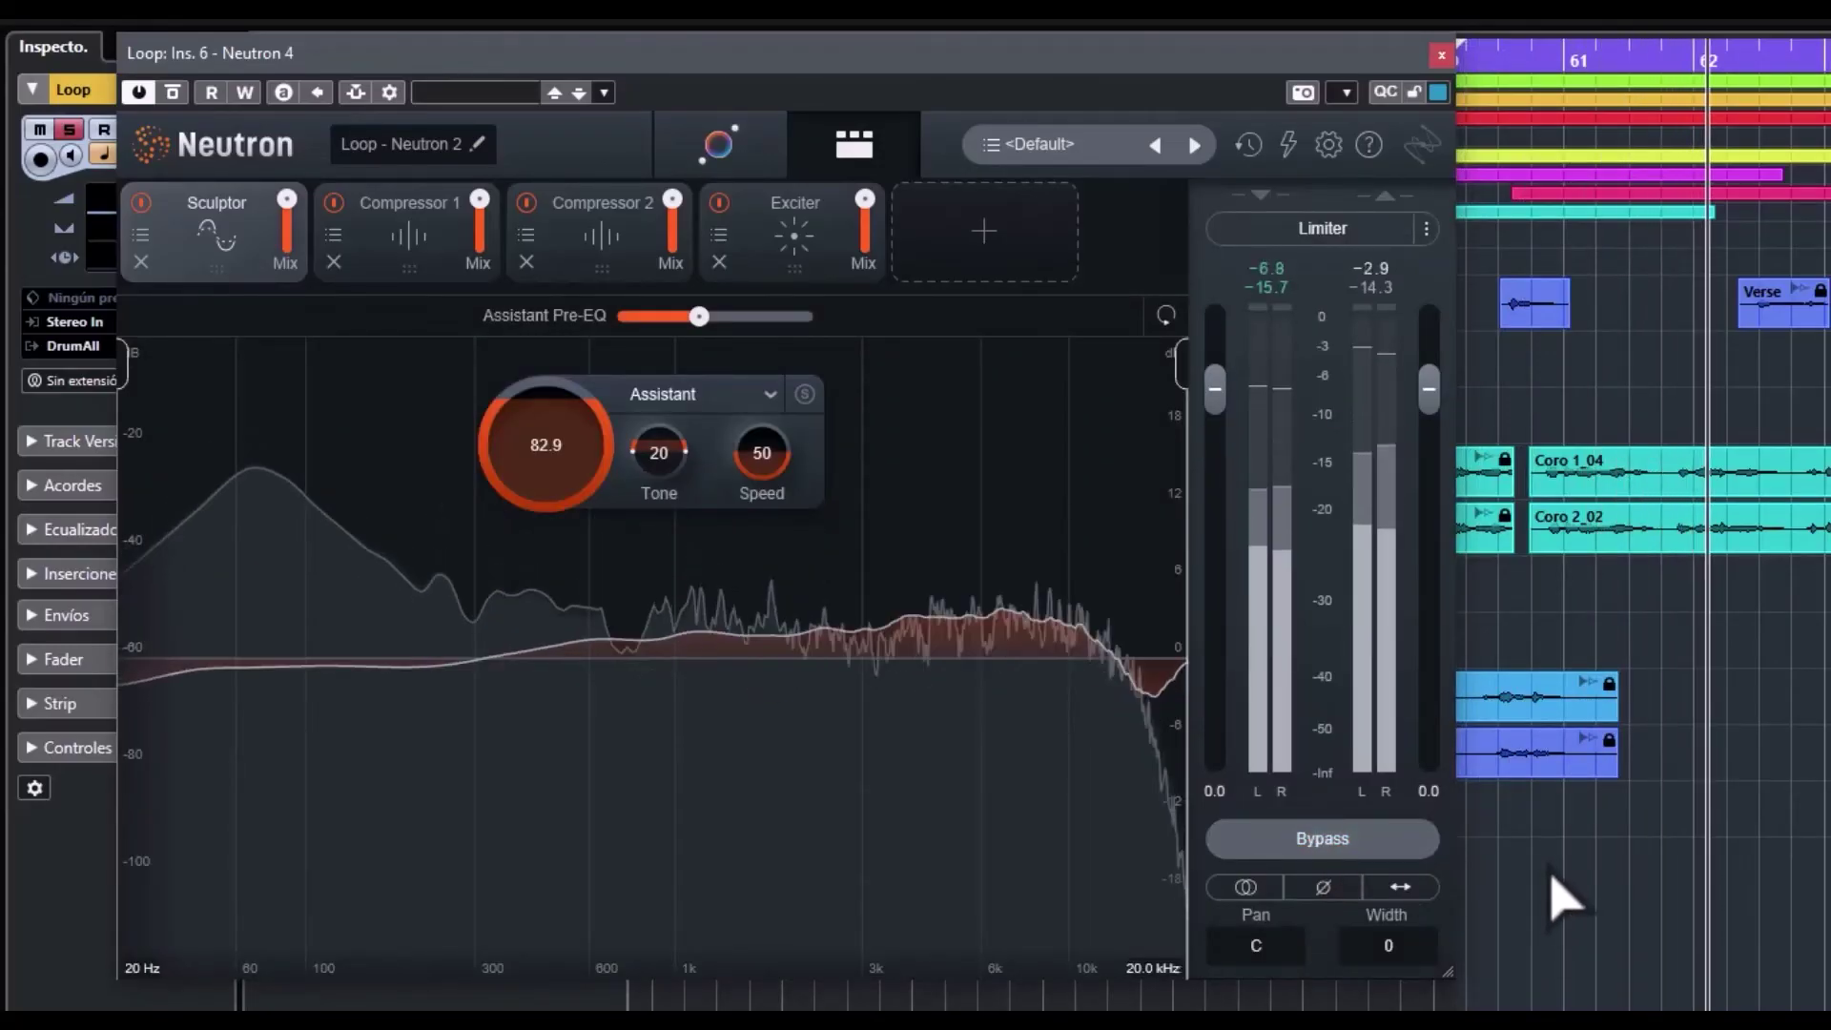
key("space")
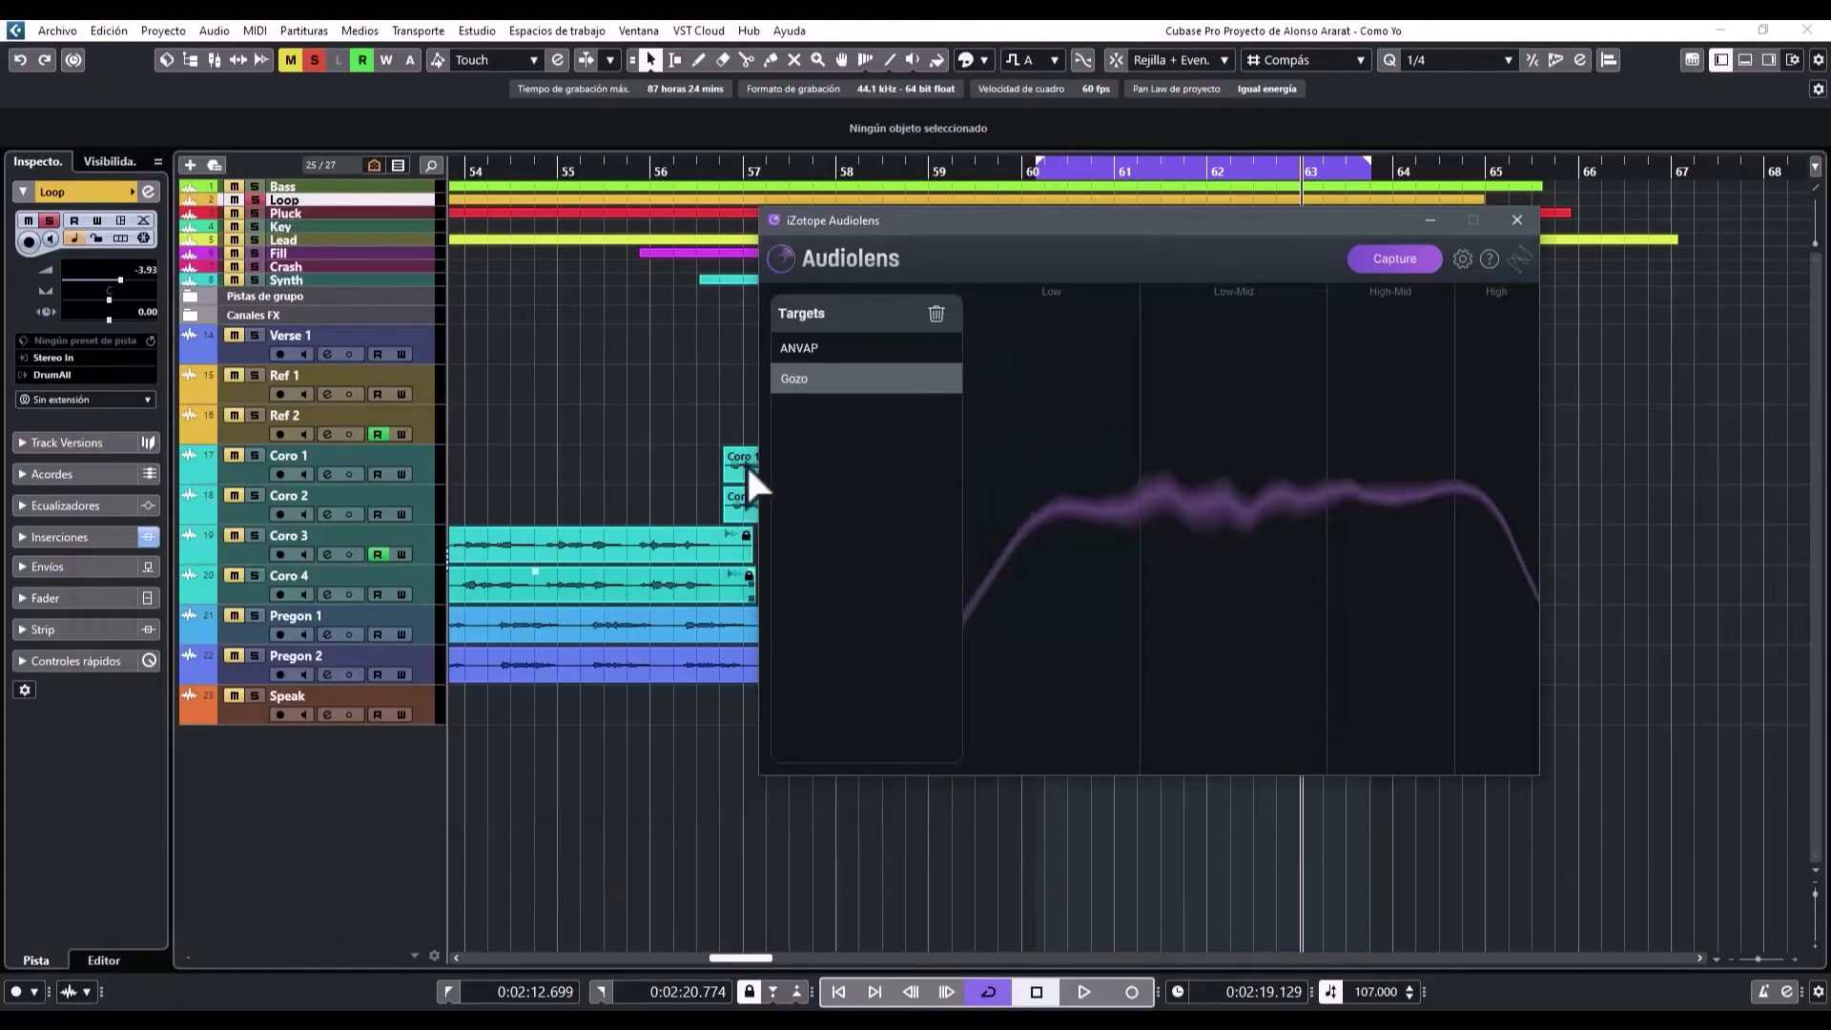
Move the Audiolens window aside and minimize the Cubase window
left_click_drag(1071, 226, 885, 230)
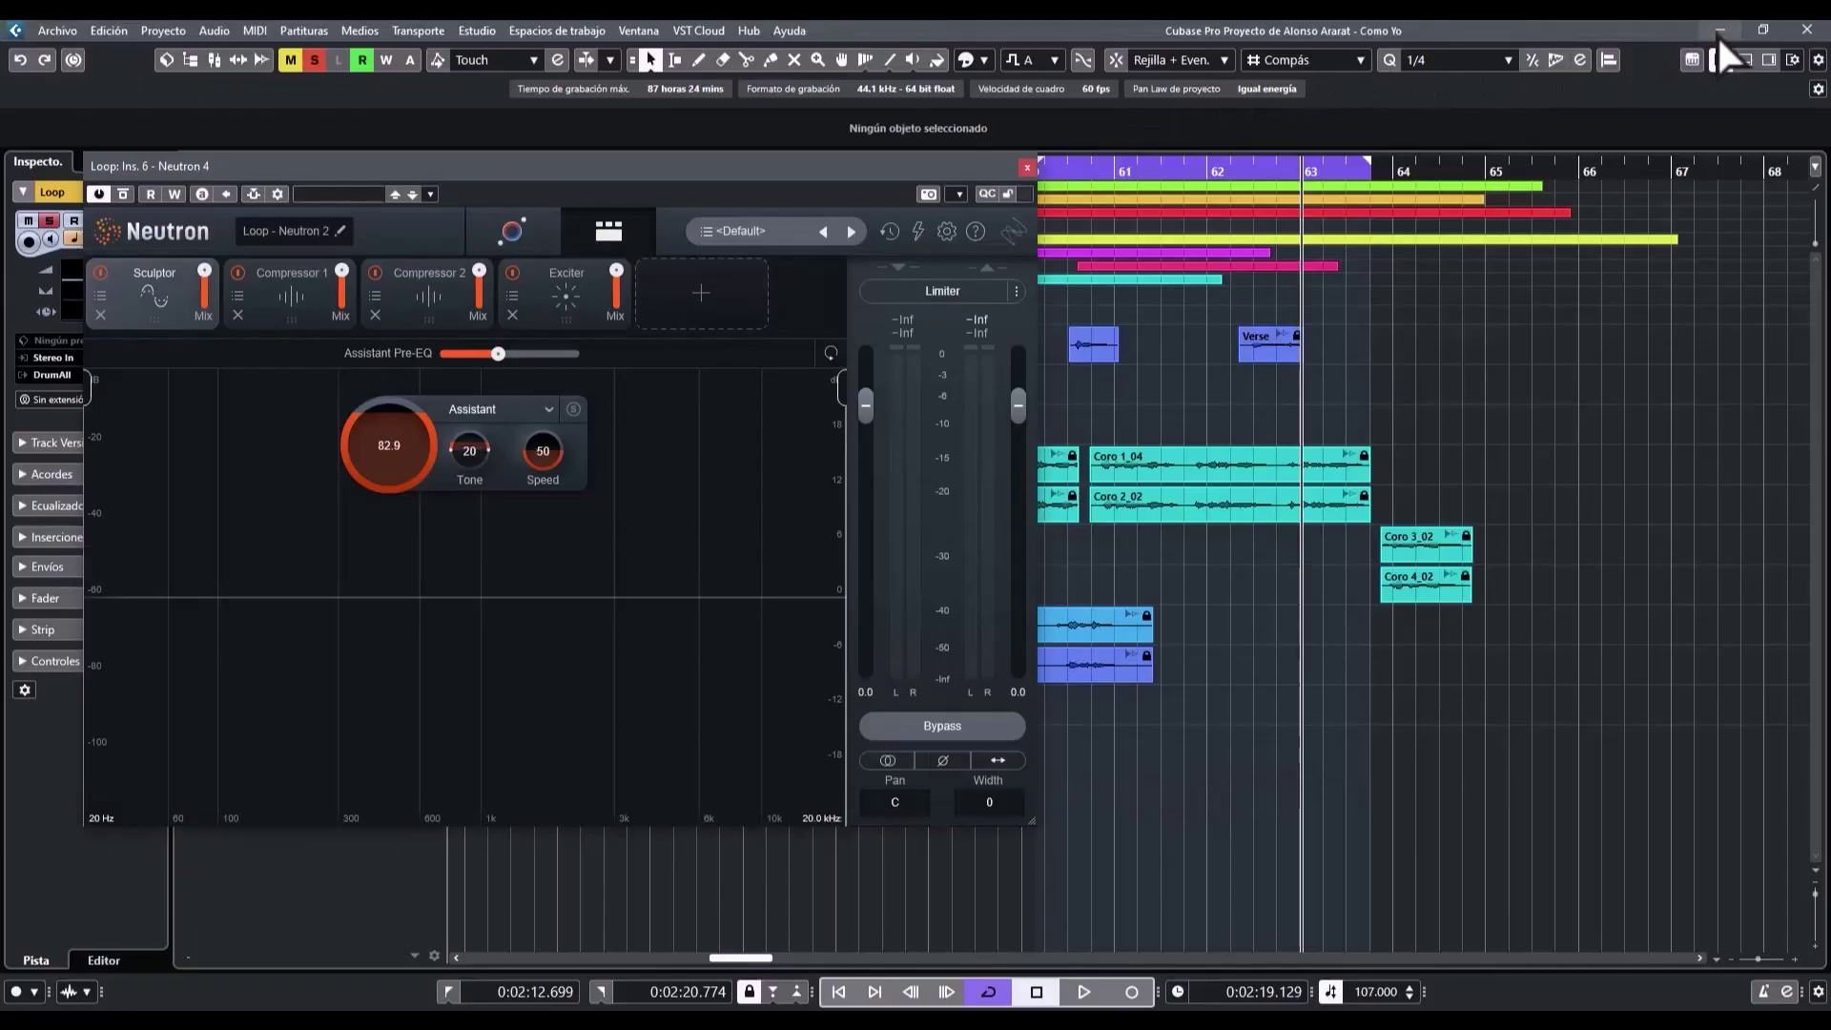
left_click(1716, 33)
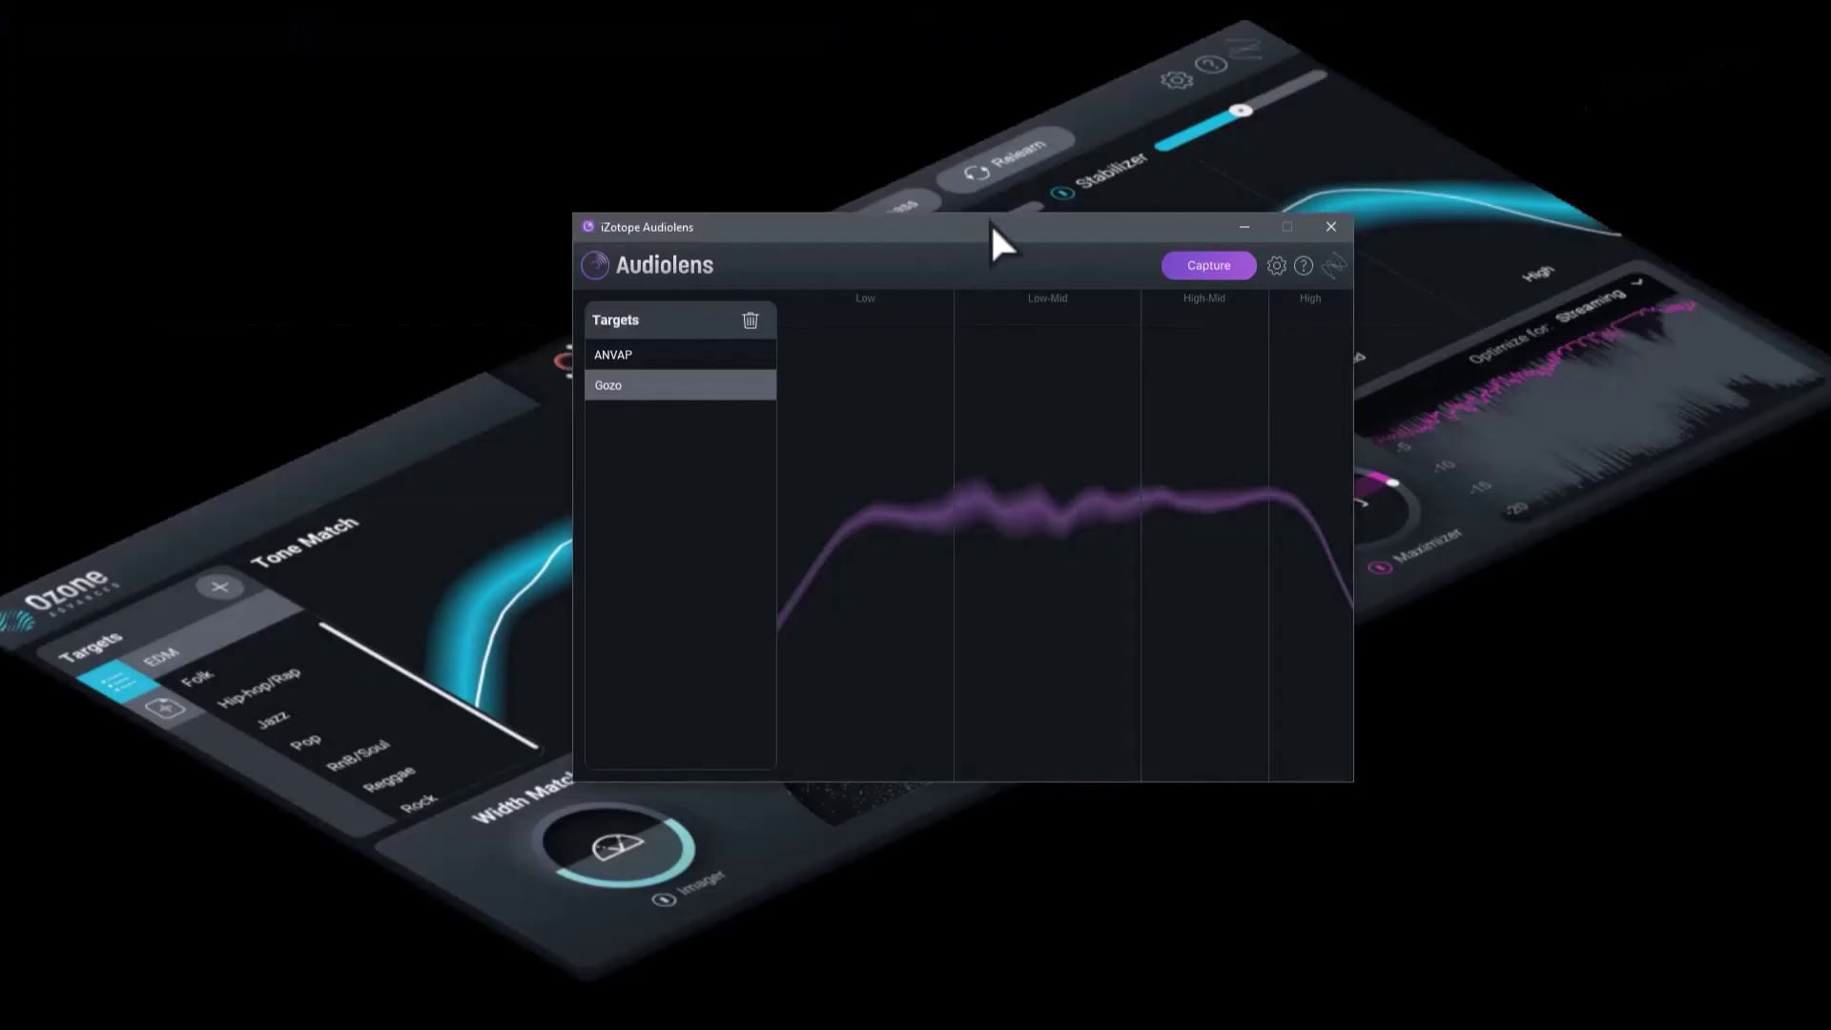